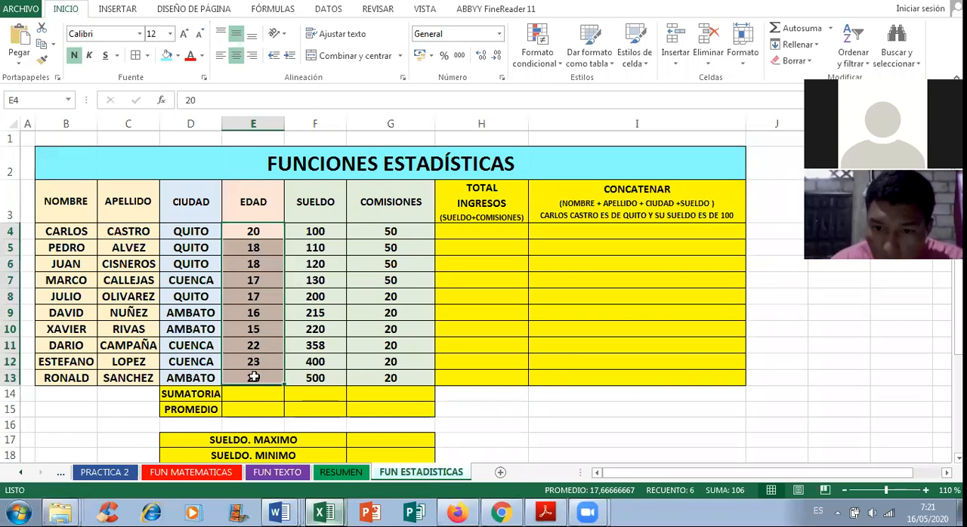
Step: AutoSum the EDAD, SUELDO and COMISIONES columns, rows 4 to 13, into the SUMATORIA row
left_click(785, 31)
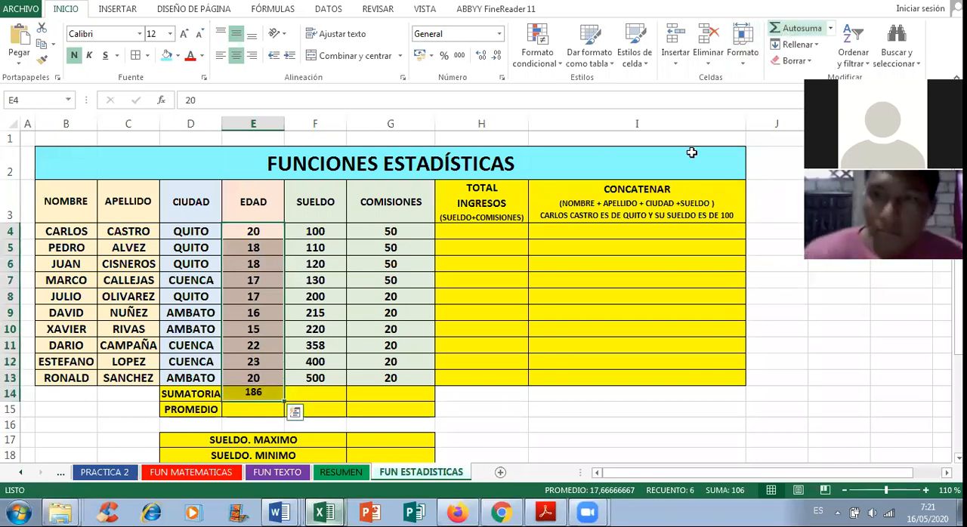
left_click_drag(341, 236, 312, 378)
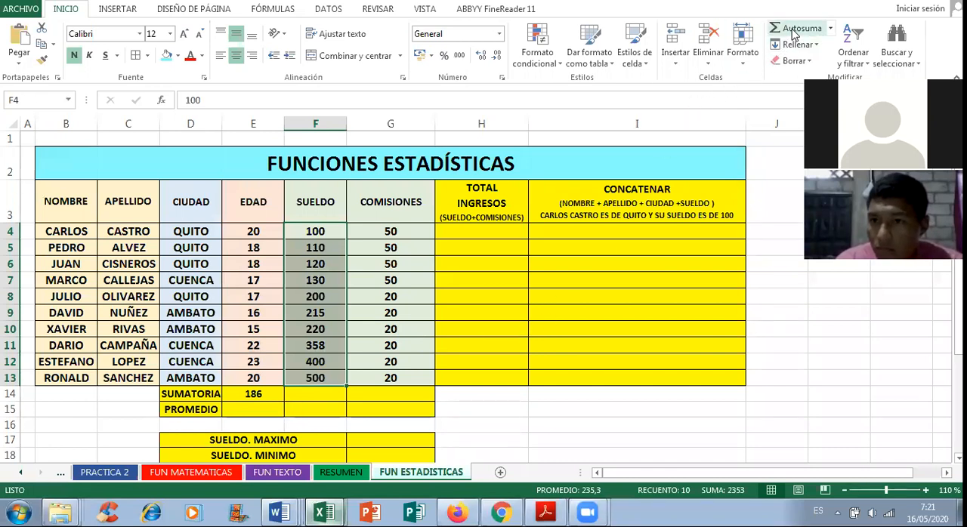
key("alt+equal")
left_click_drag(408, 229, 391, 375)
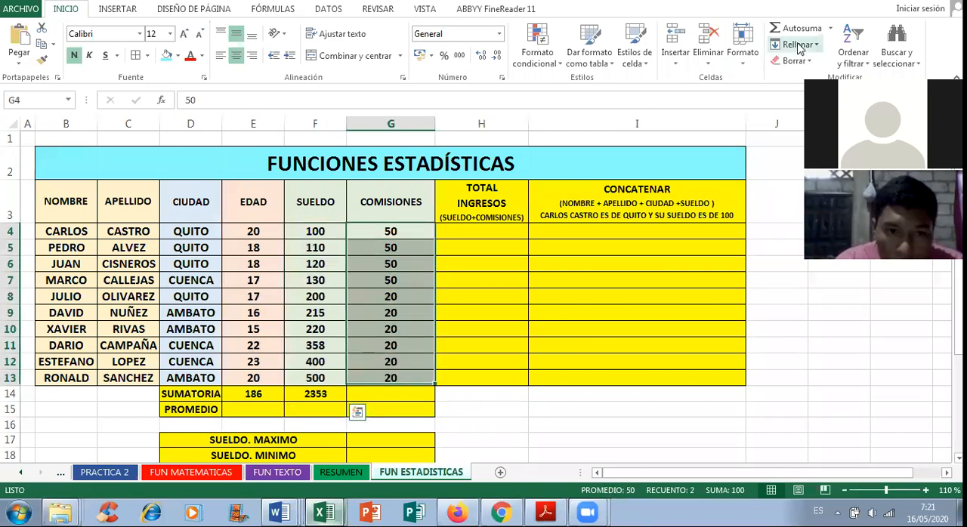
key("alt+equal")
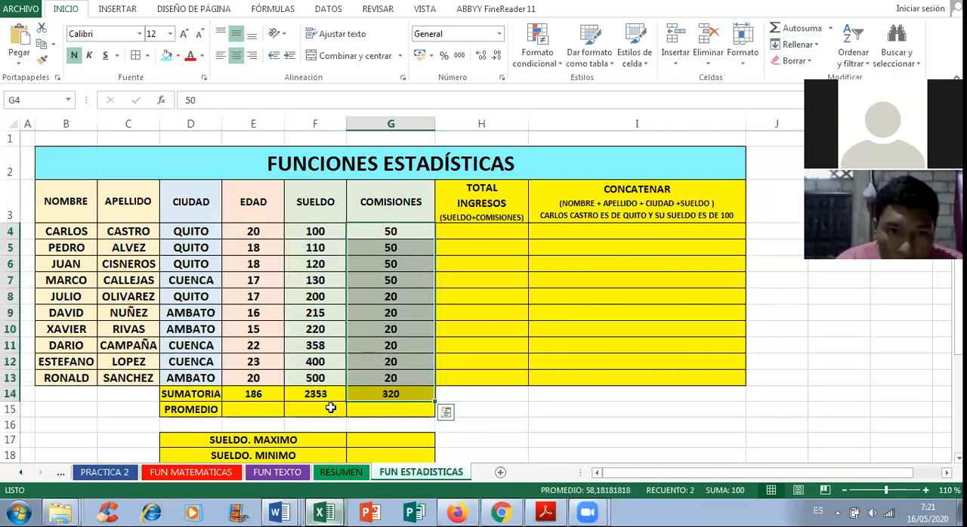
Step: Enter =PROMEDIO(E4:E13) in cell E15 to average the EDAD column
left_click(250, 410)
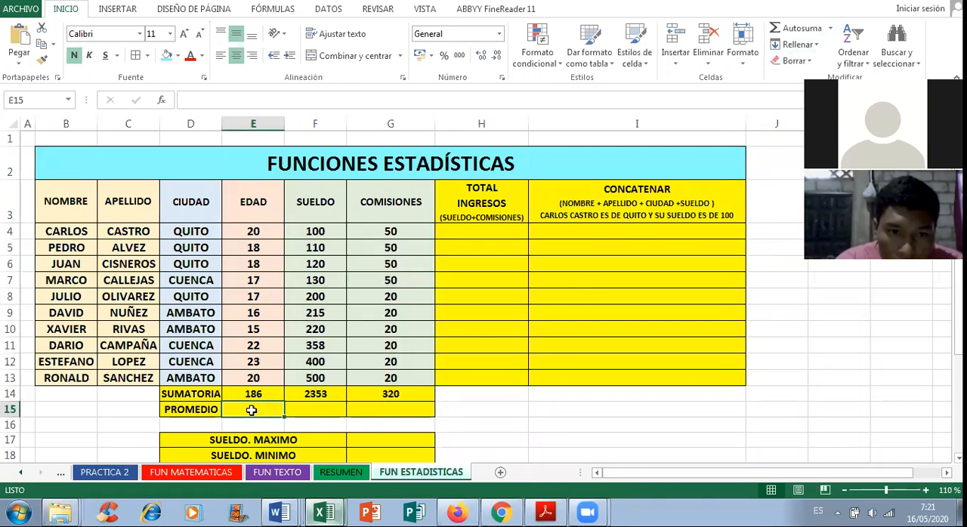
type("=")
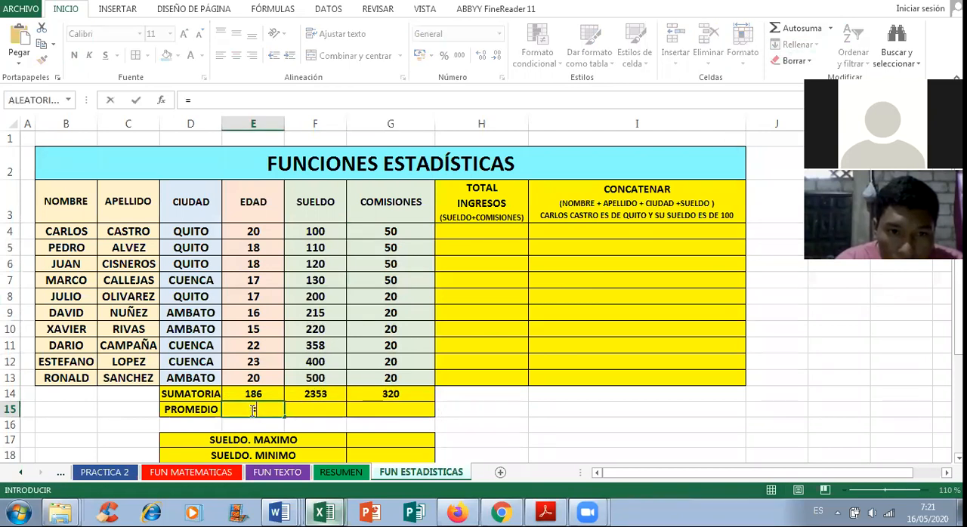
type("promedio")
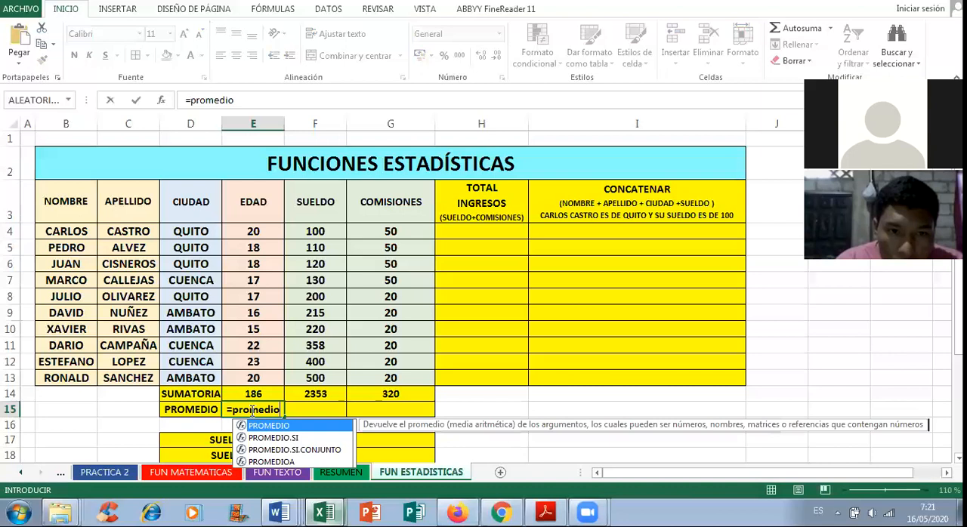
key("BackSpace")
key("BackSpace")
key("BackSpace")
key("BackSpace")
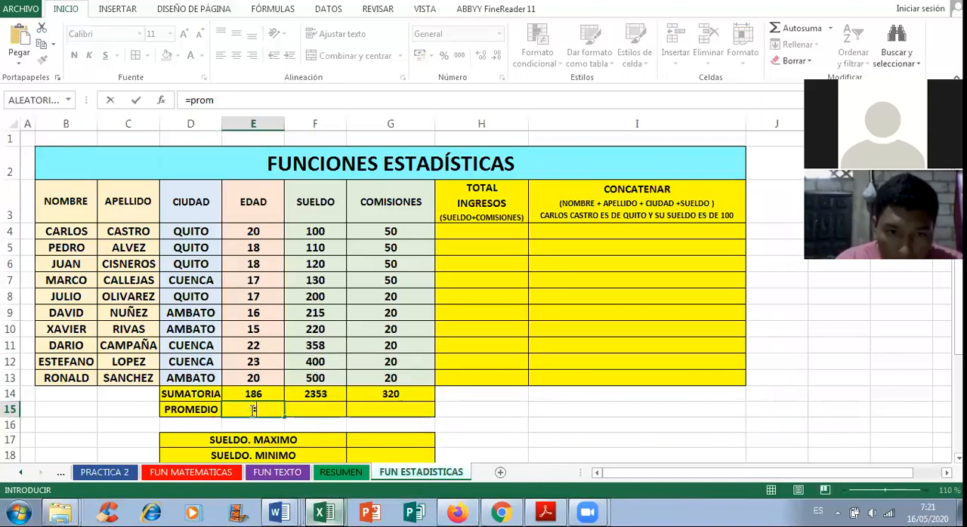
key("Caps_Lock")
key("BackSpace")
key("BackSpace")
key("BackSpace")
key("BackSpace")
type("PROMEDIO(")
left_click_drag(253, 231, 254, 377)
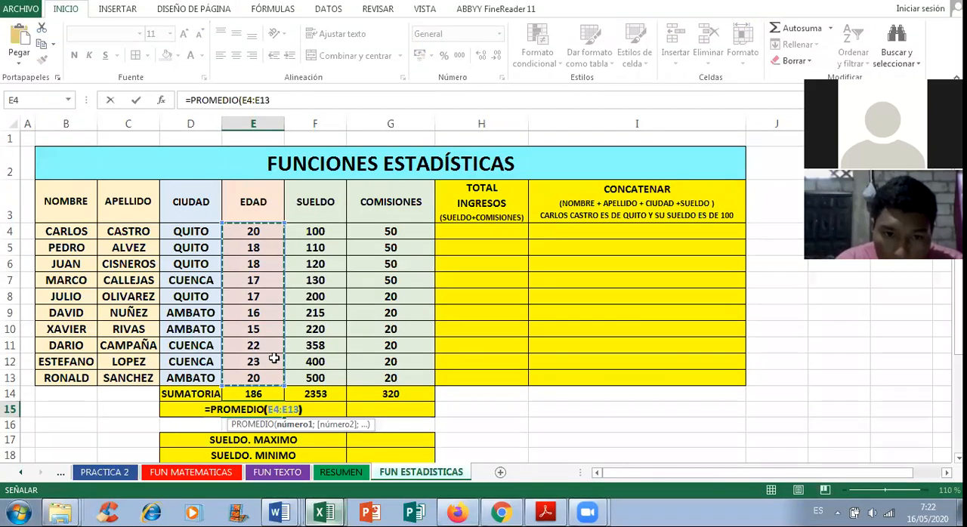
type(")")
key("Return")
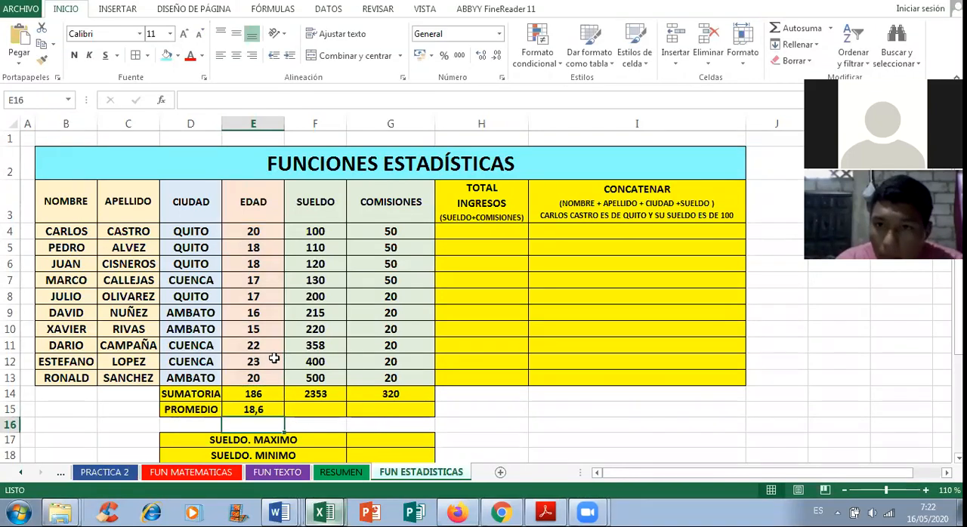
Step: Enter =PROMEDIO(F4:F13) in cell F15 to average the SUELDO column
left_click(321, 408)
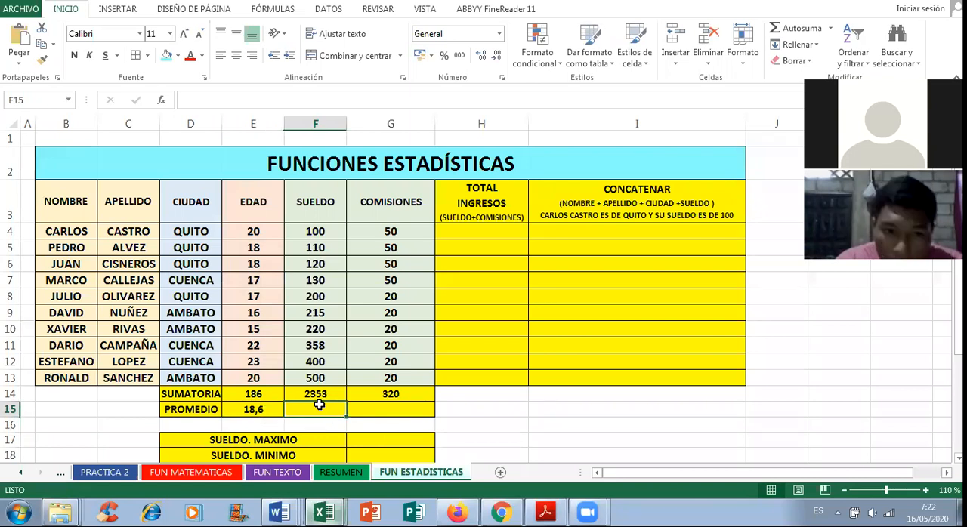
type("=F")
type("ROMEDIO(")
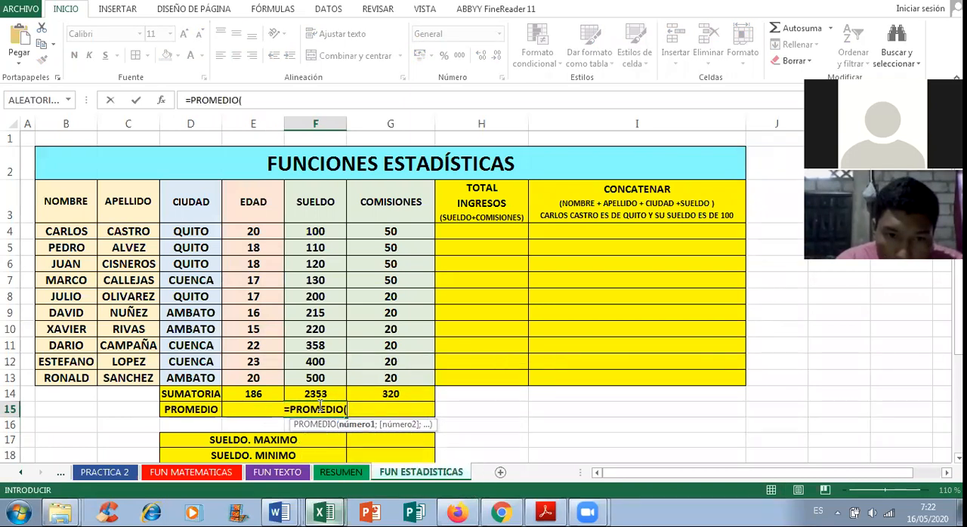
left_click_drag(310, 231, 324, 377)
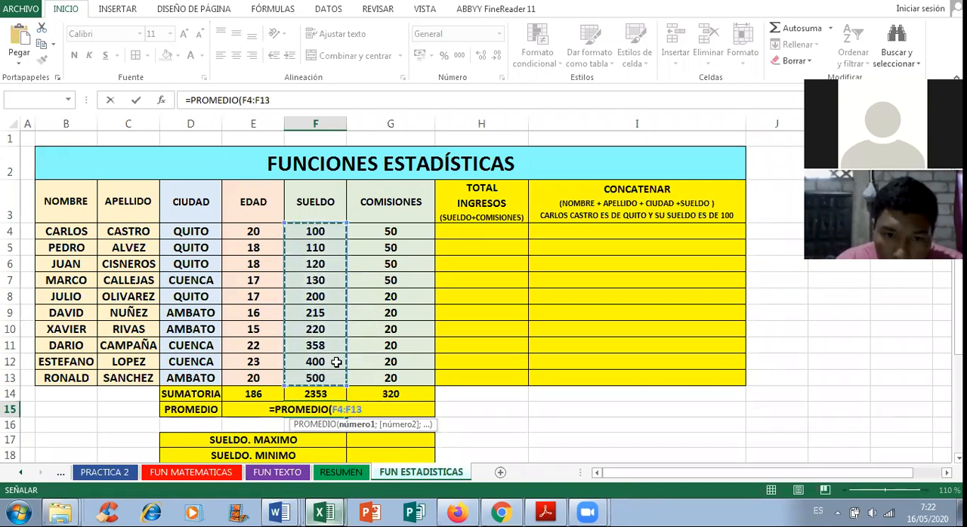
type(")")
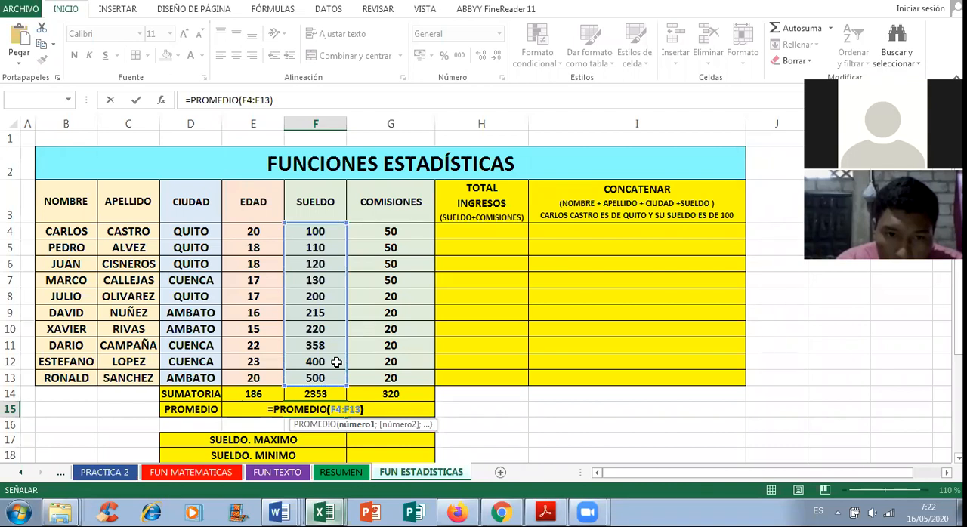
key("Return")
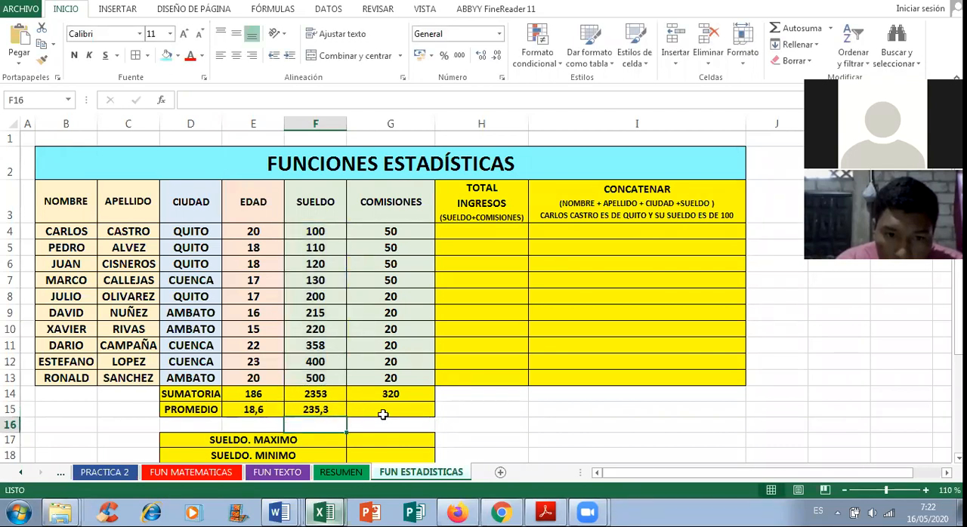
Step: Enter =PROMEDIO(G4:G13) in cell G15 to average the COMISIONES column
left_click(395, 409)
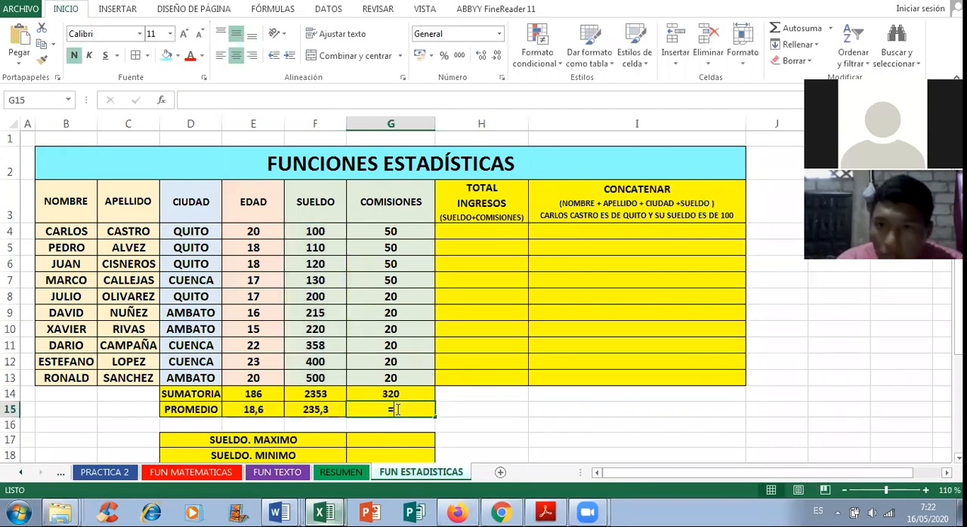
type("=PROMEDIO(")
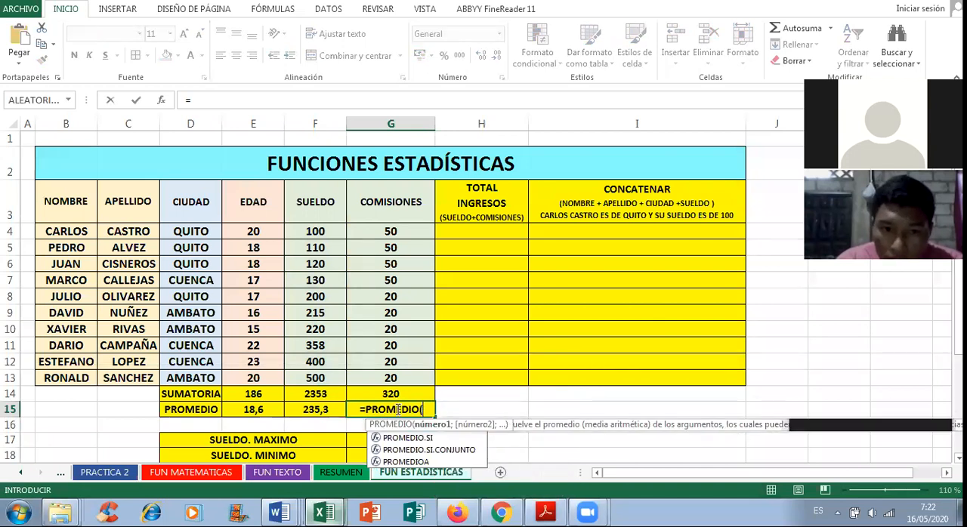
left_click_drag(396, 231, 400, 375)
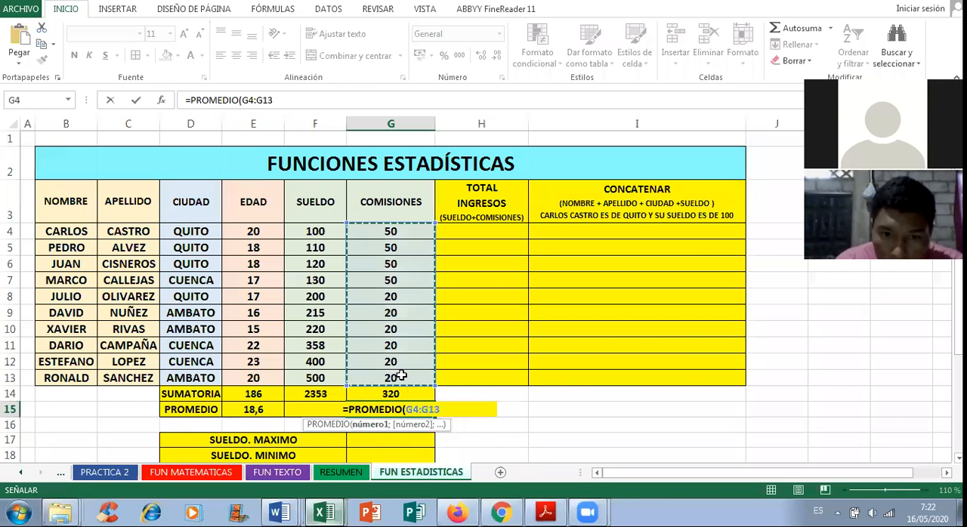
type(")")
key("Return")
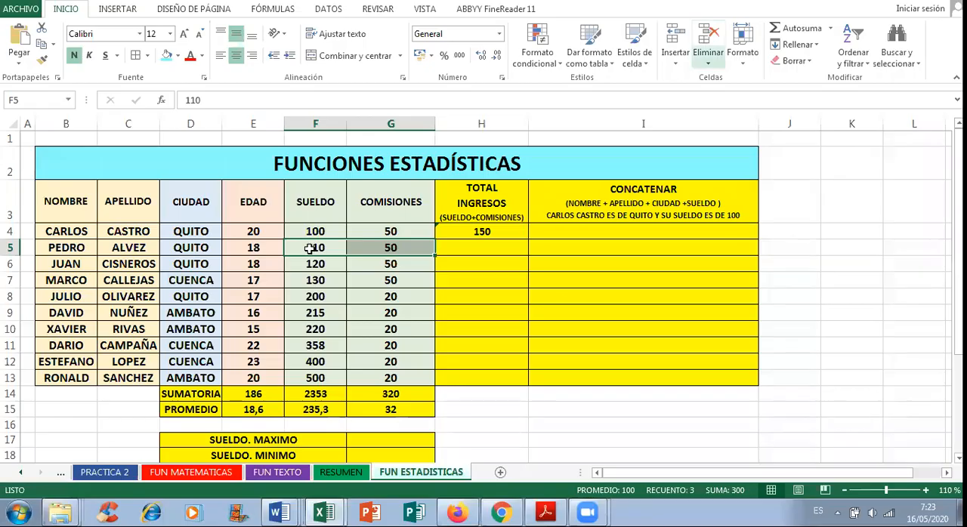
Step: Sum SUELDO and COMISIONES into TOTAL INGRESOS for rows 5 and 6, and fill the H6 formula down to H13
left_click_drag(310, 249, 390, 248)
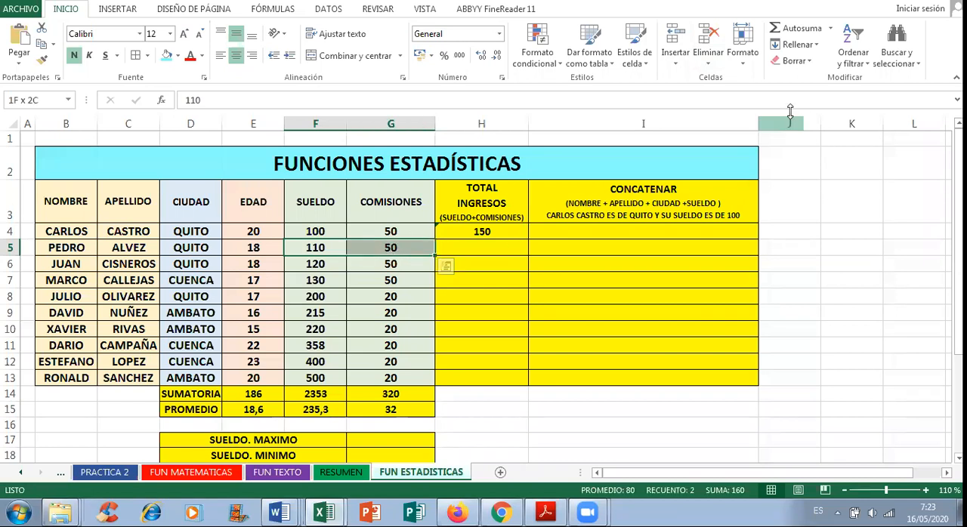
key("alt+equal")
left_click_drag(320, 264, 378, 266)
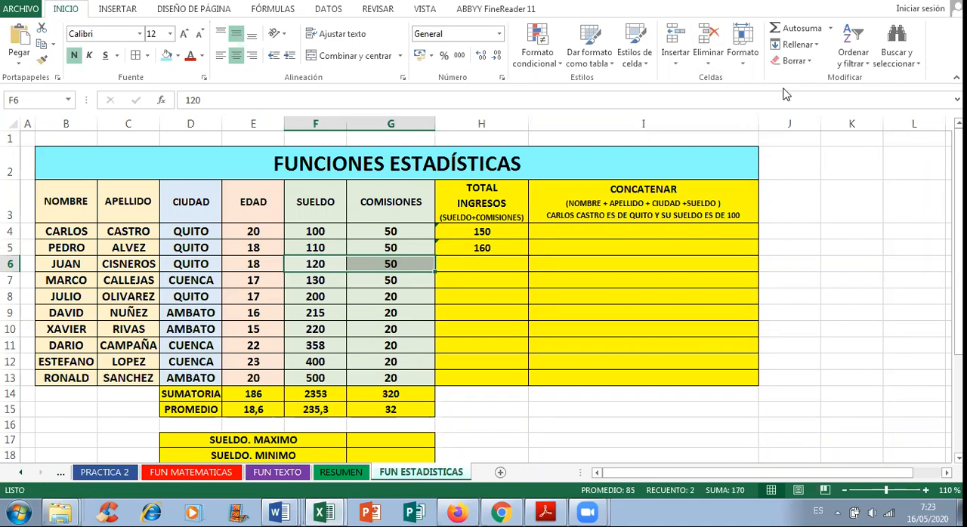
key("alt+equal")
left_click(506, 262)
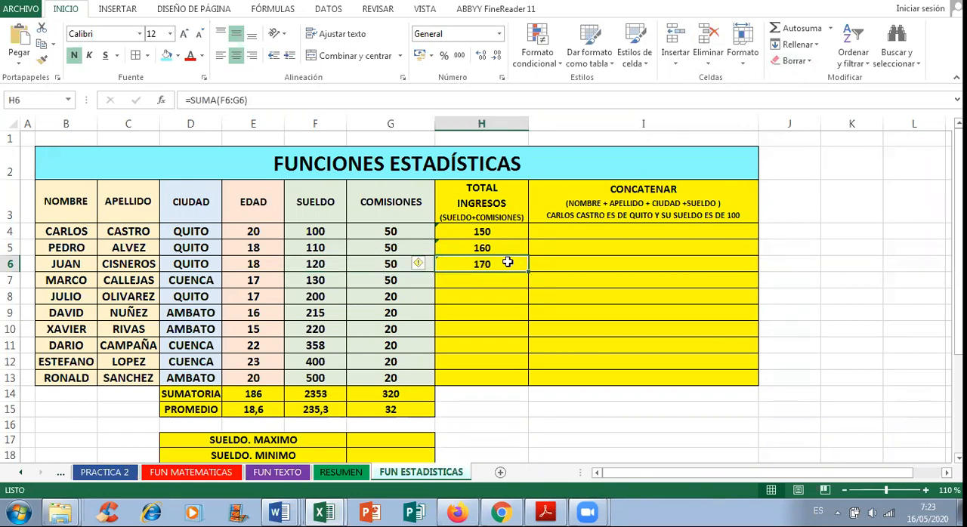
left_click_drag(530, 269, 538, 385)
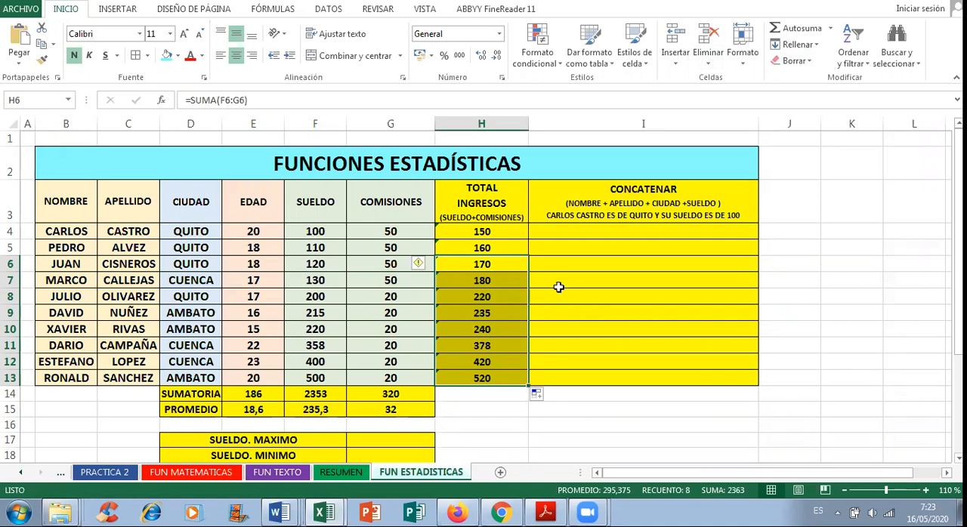
Step: Widen the CONCATENAR column (column I) slightly
left_click(621, 227)
left_click_drag(793, 472, 817, 460)
left_click_drag(743, 123, 770, 123)
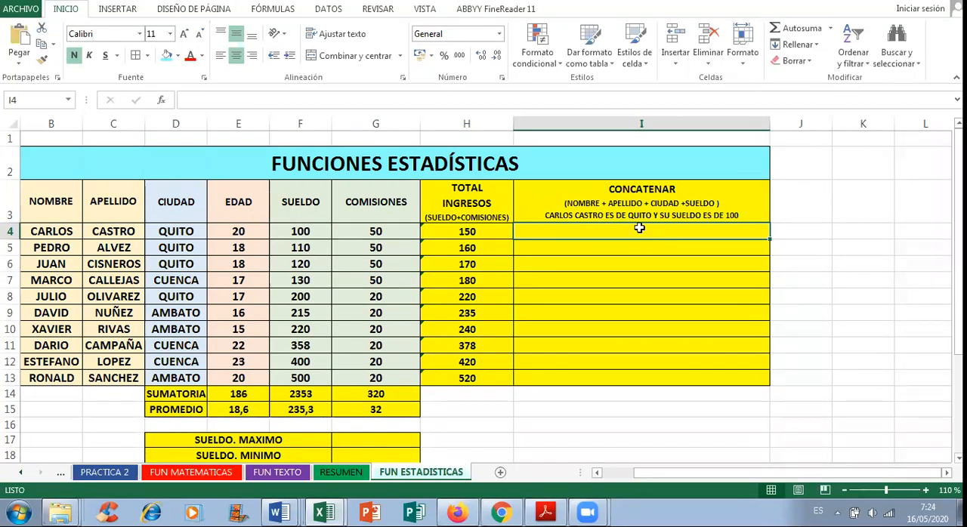
Step: Start a CONCATENAR formula in cell I4 that joins B4, a space " " and C4
type("=CONCA")
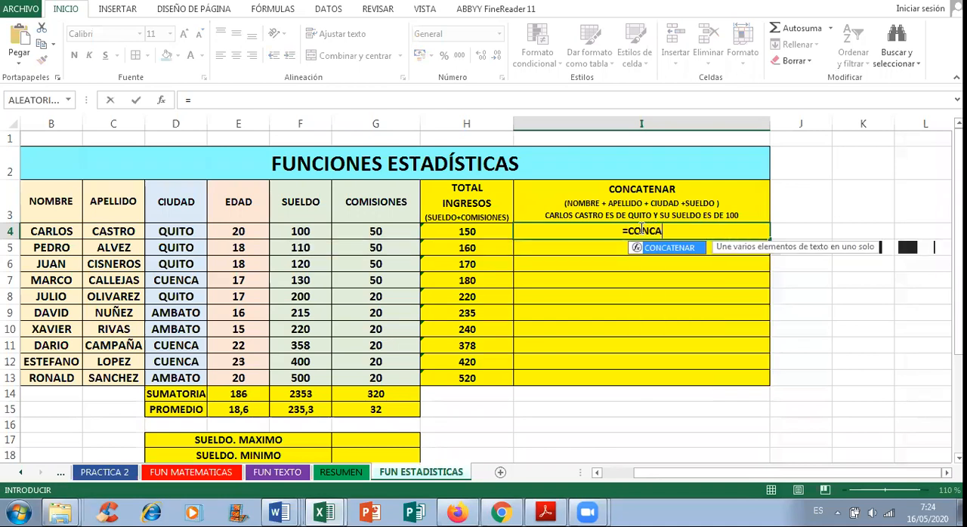
type("TENAR(")
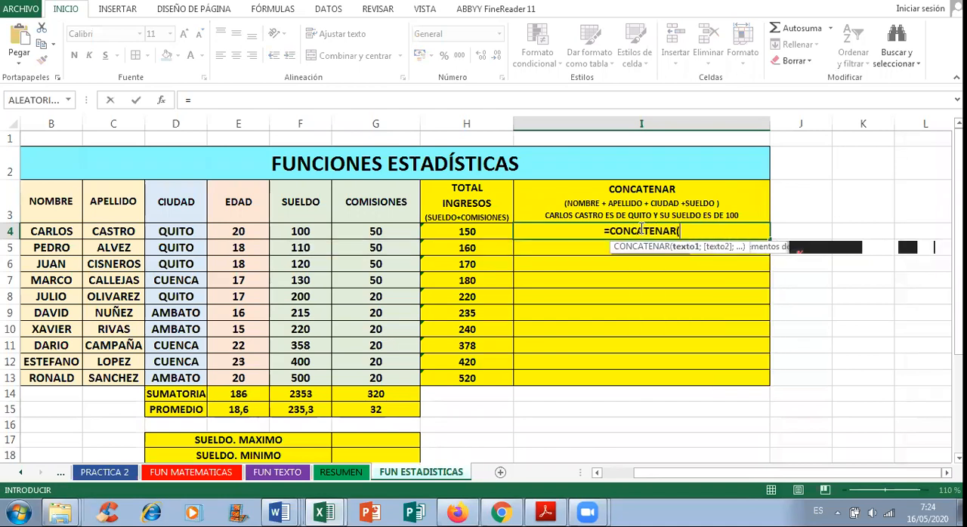
left_click(35, 235)
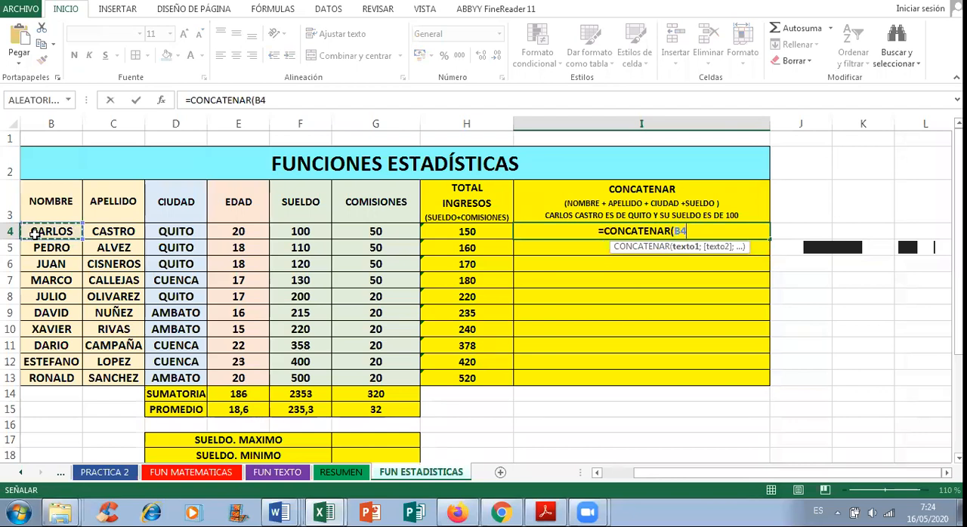
type(";")
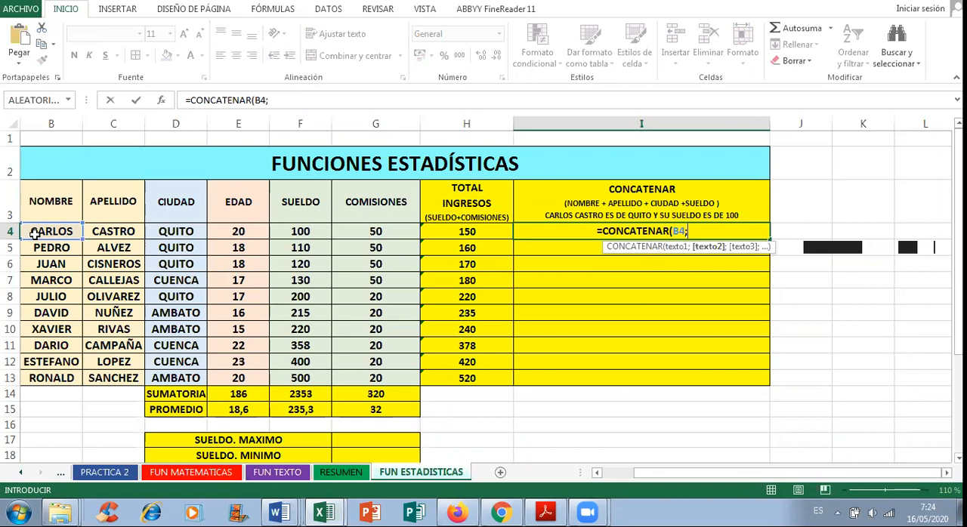
type("\"")
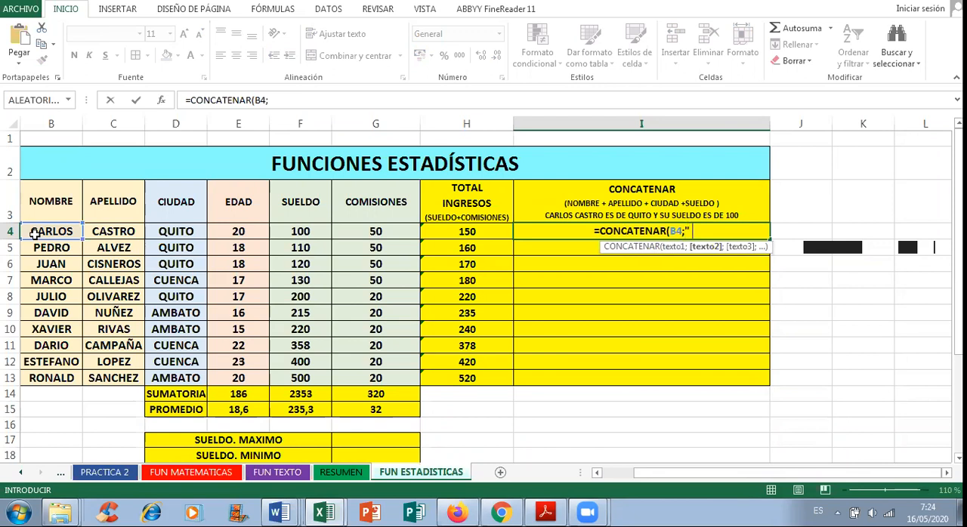
type(" \"")
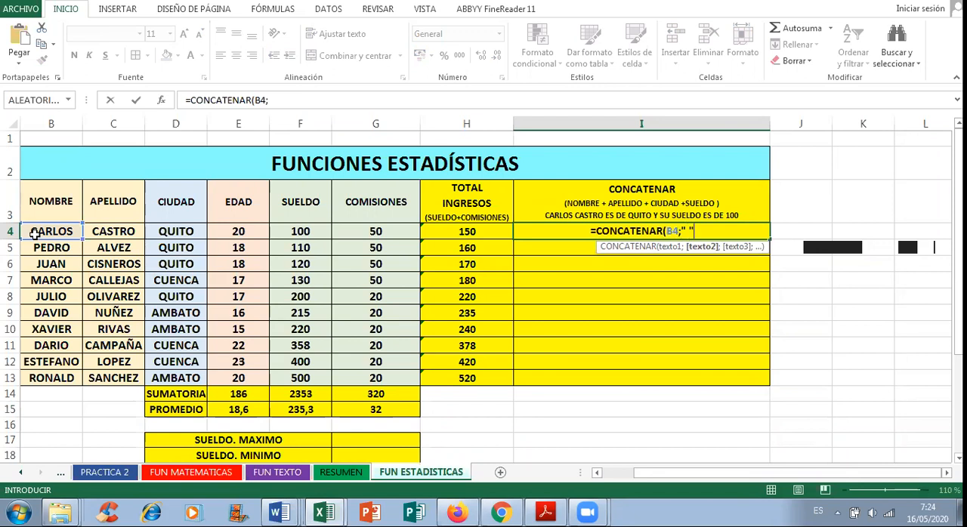
type(";")
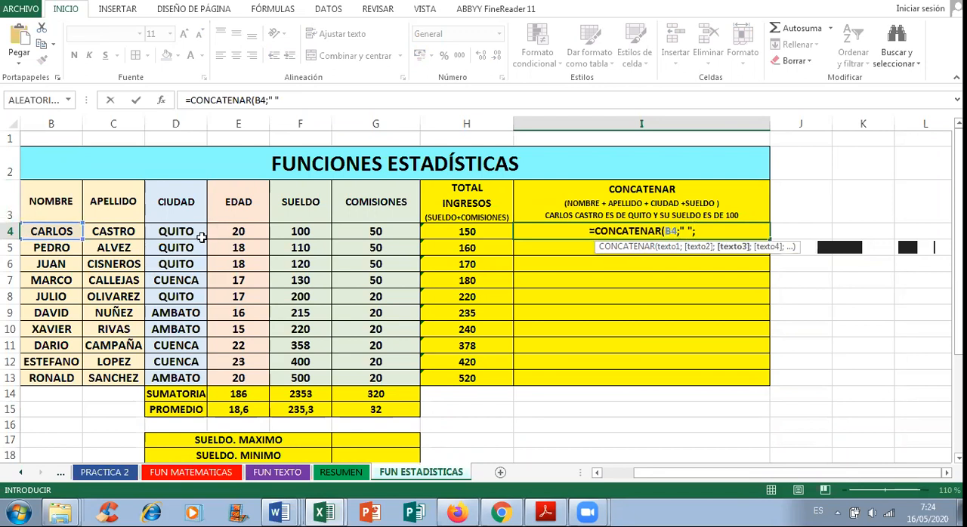
left_click(108, 231)
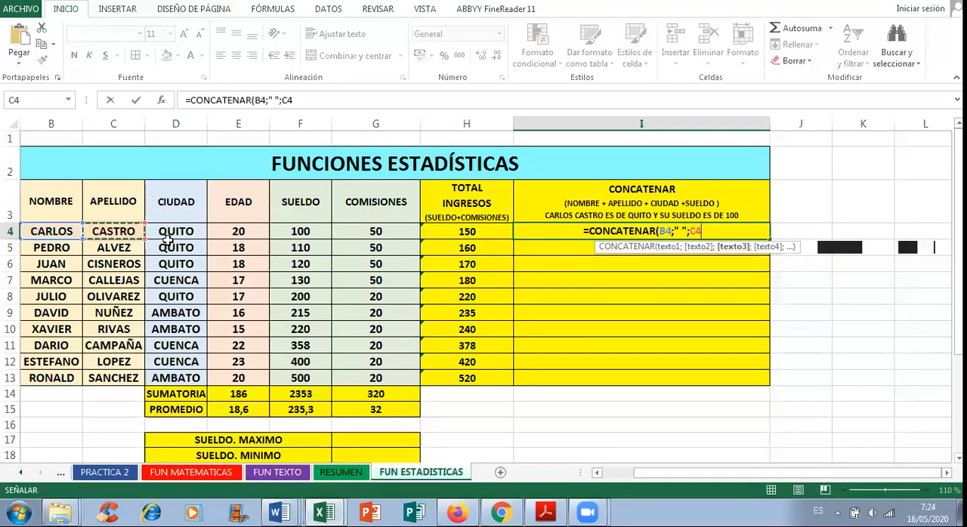
Step: Extend the CONCATENAR formula in I4 with the text " ES DE " and the city cell D4
type(";\"")
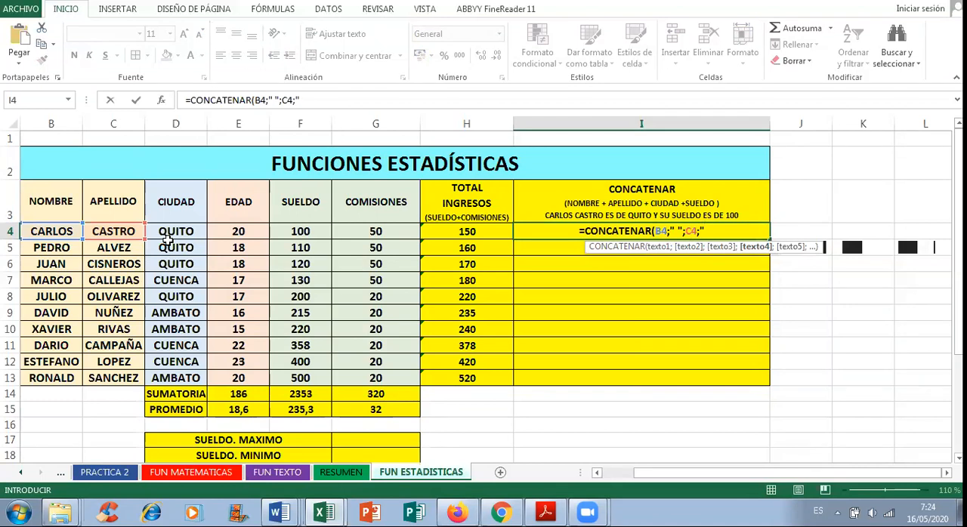
type("ES")
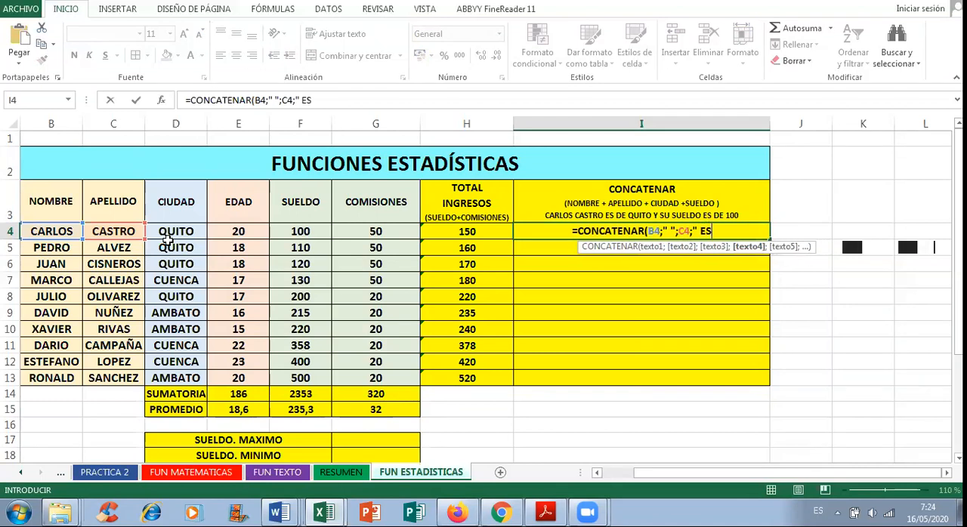
type(" DE")
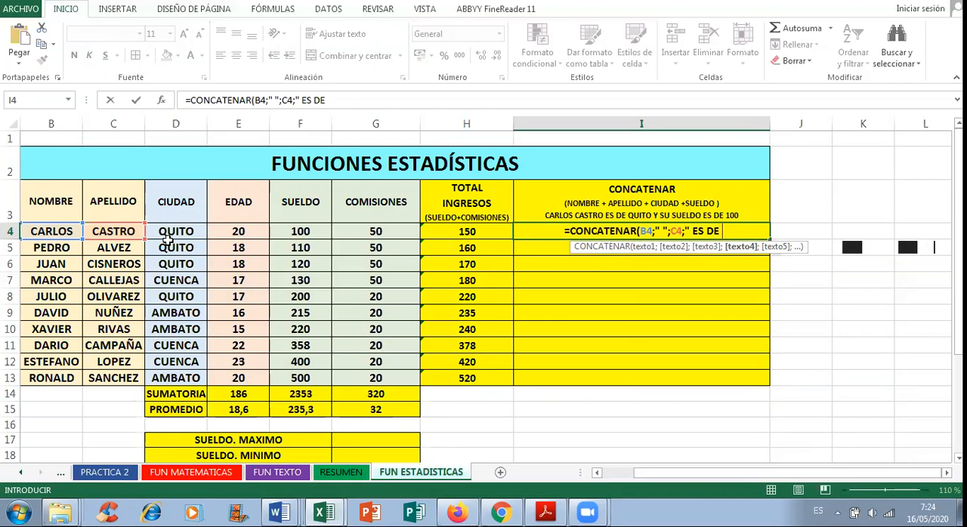
type(" \"")
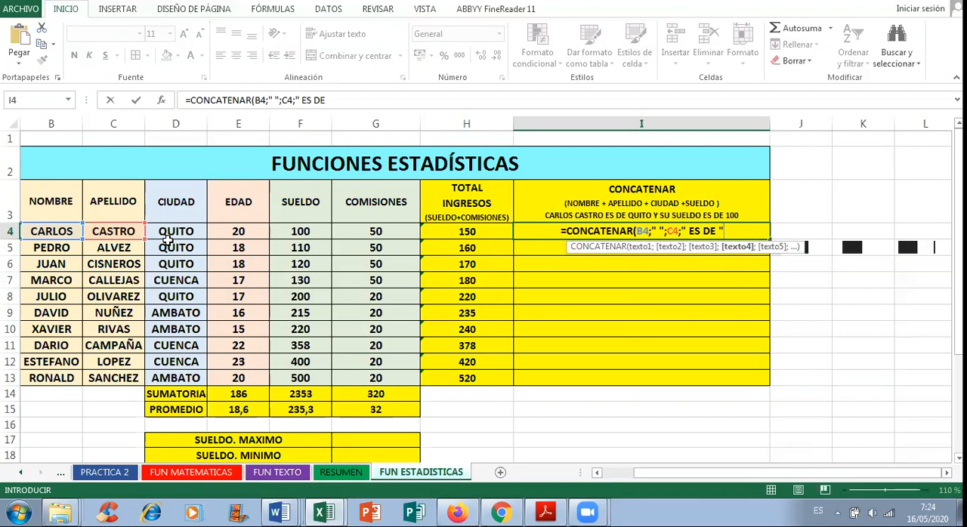
type(";")
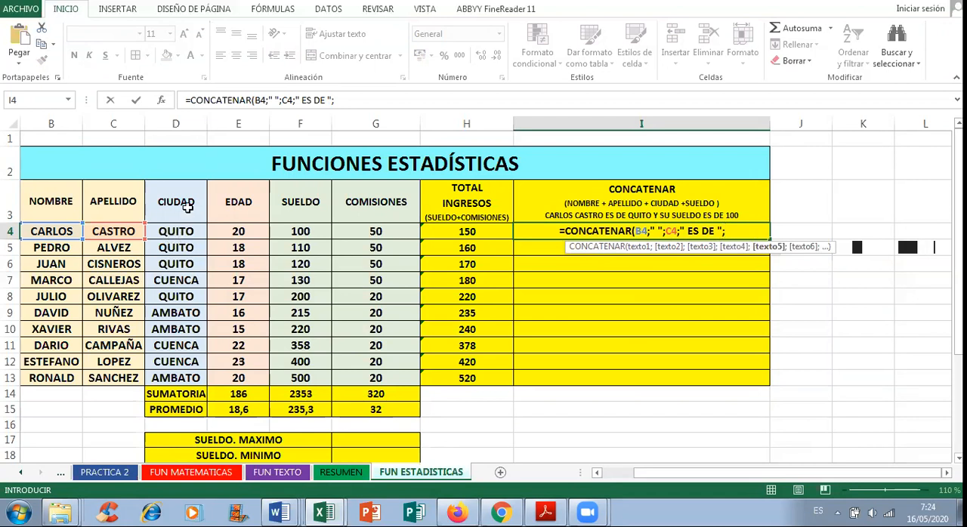
left_click(184, 232)
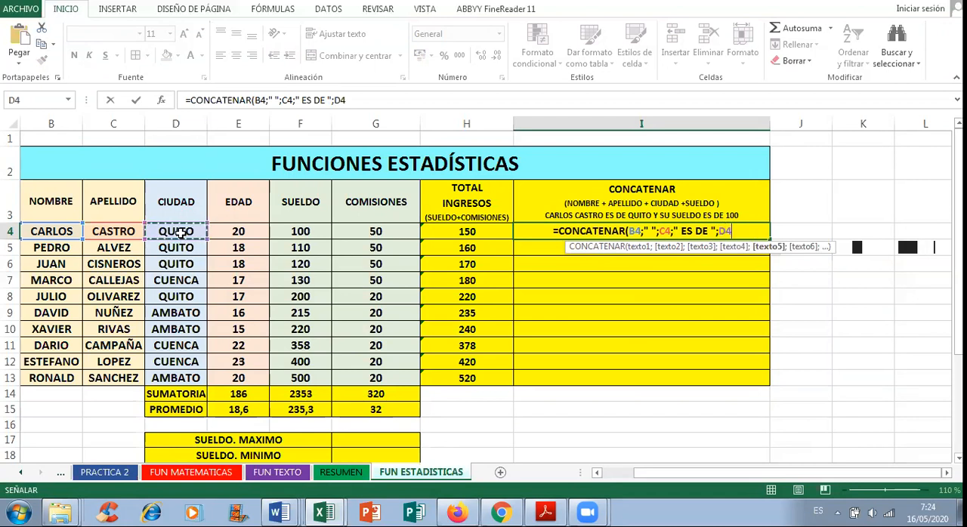
Step: Append the text " Y SU " and the salary cell F4 to the CONCATENAR formula in I4
type(";")
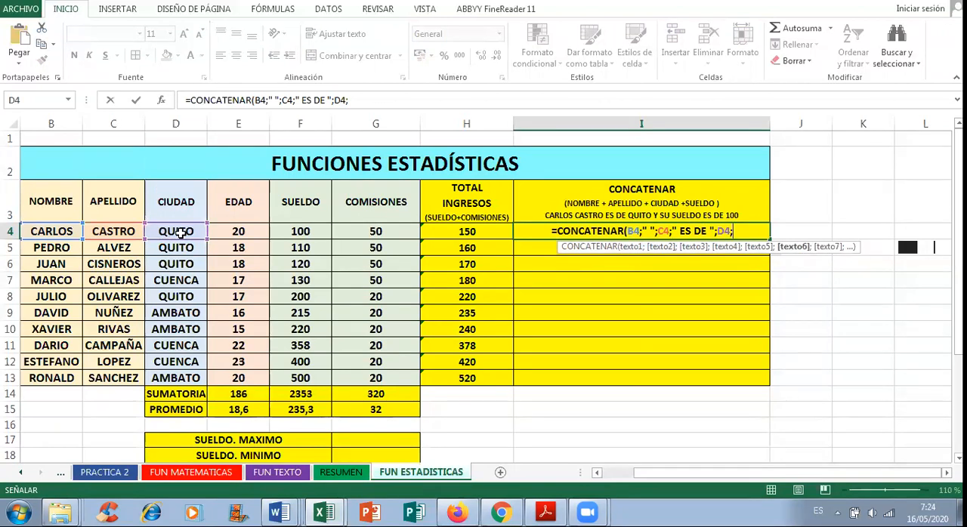
type("\"")
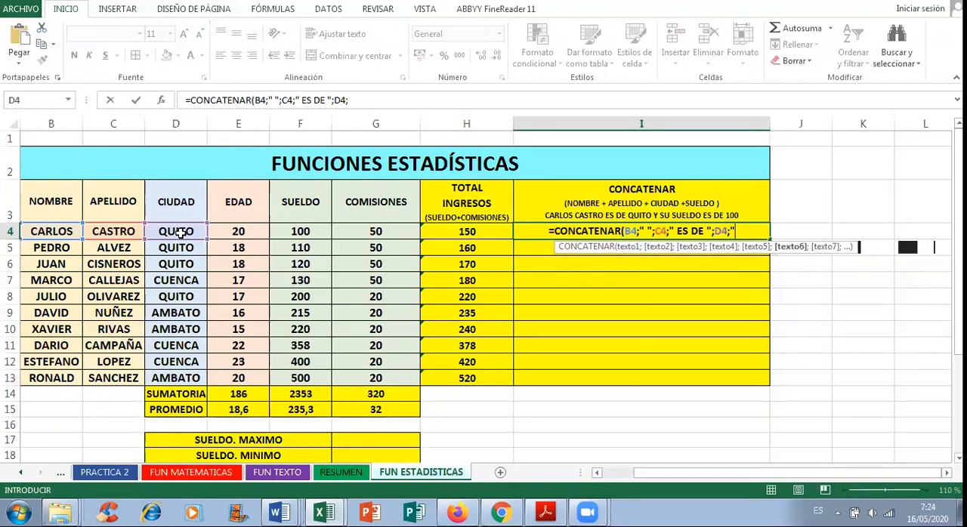
type(" Y SU")
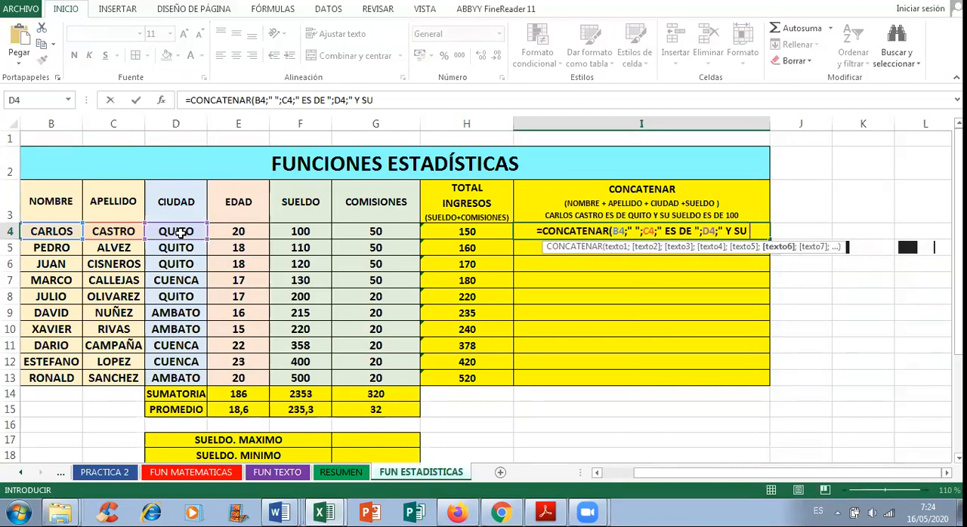
type(" \"")
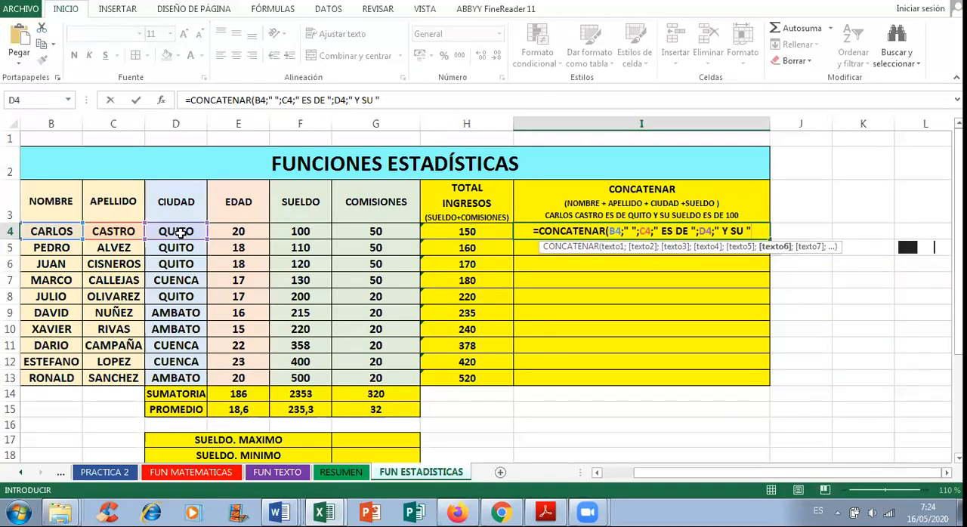
type(";")
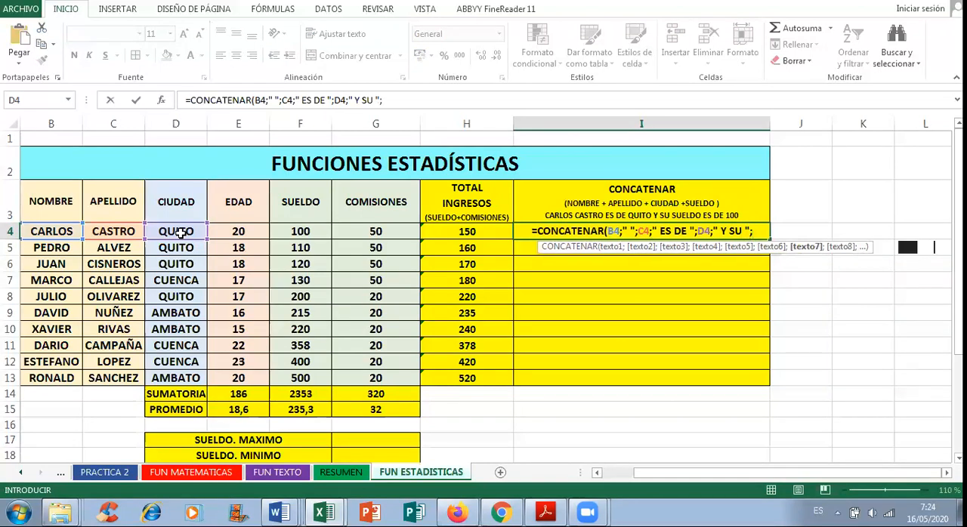
left_click(300, 232)
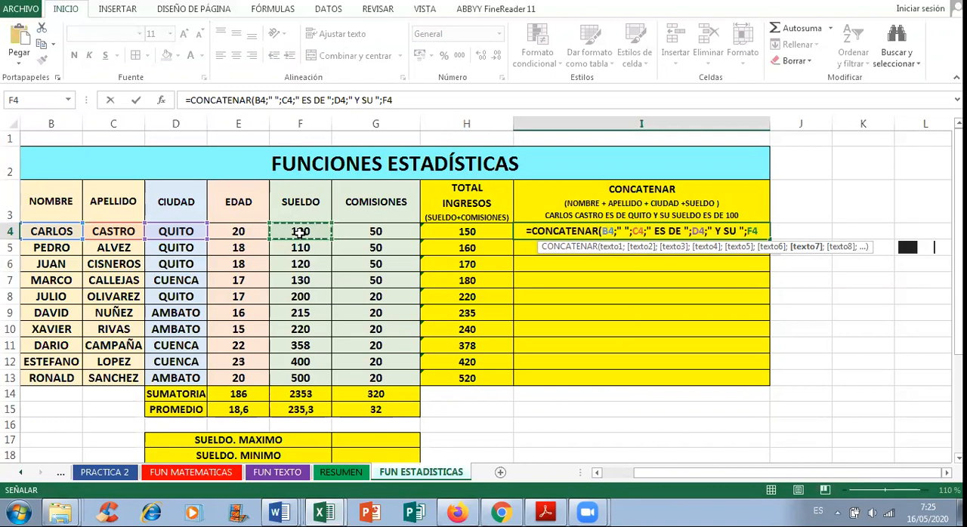
type(";")
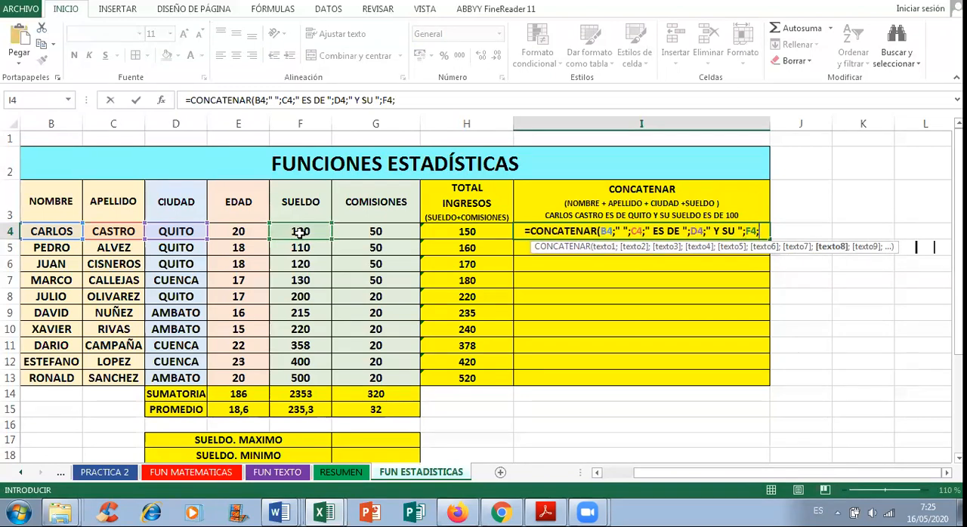
Step: Expand the last text argument to " Y SU SUELDO ES DE " and close the formula in I4 after F4
left_click(734, 230)
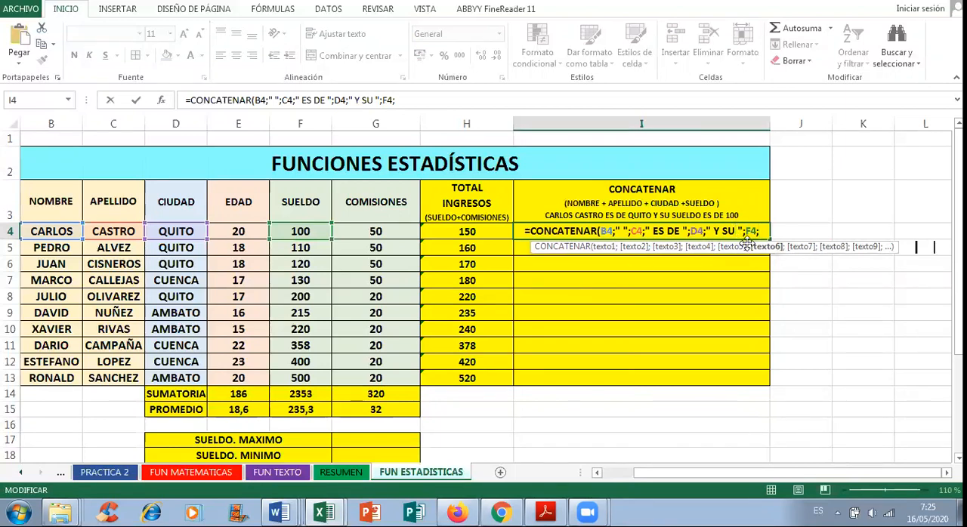
type("SUELDO ES DE")
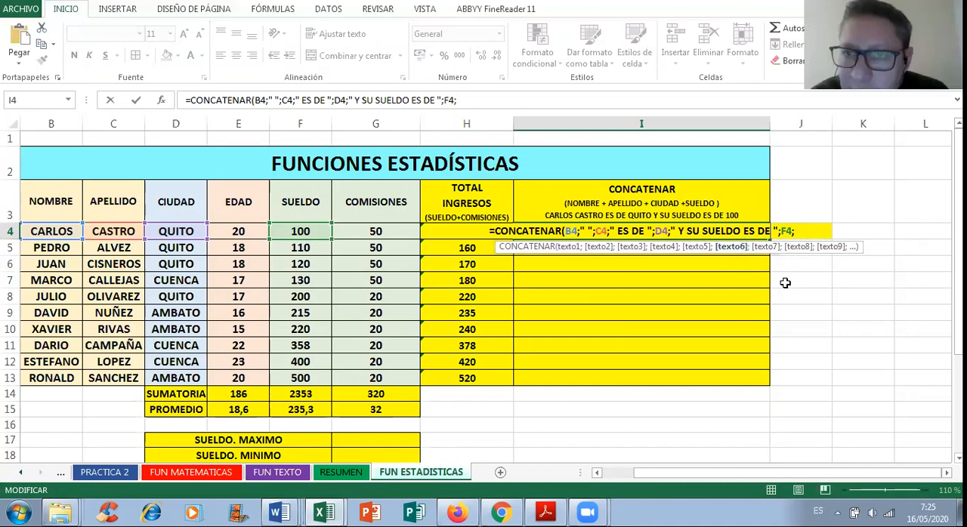
key("BackSpace")
type(")")
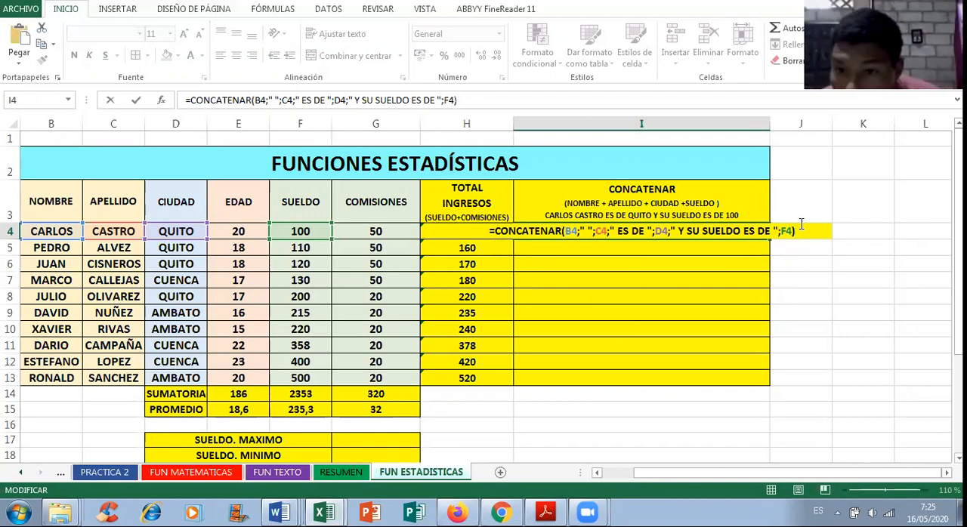
key("Return")
Step: Fill the CONCATENAR formula from I4 down to I13 and widen column I to fit the sentences
left_click_drag(770, 124, 789, 124)
double_click(761, 231)
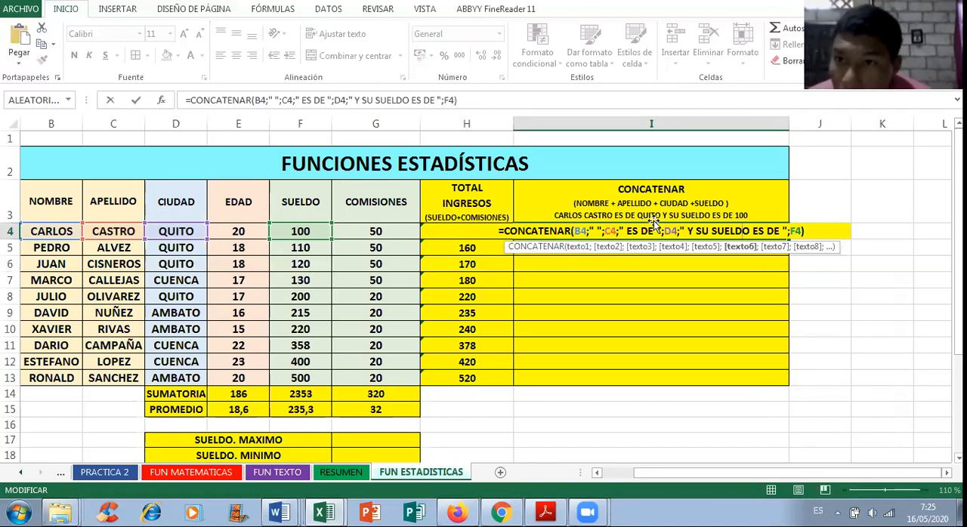
left_click(682, 234)
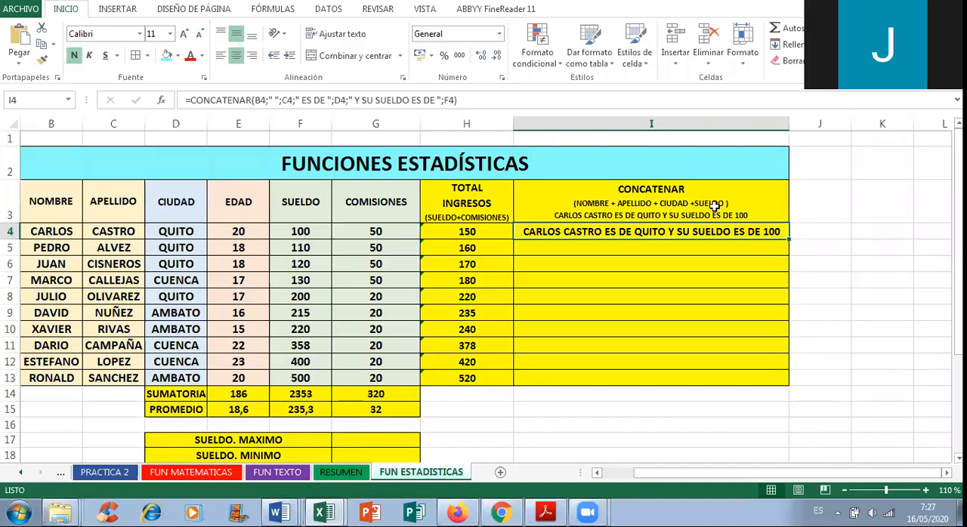
left_click_drag(788, 239, 788, 379)
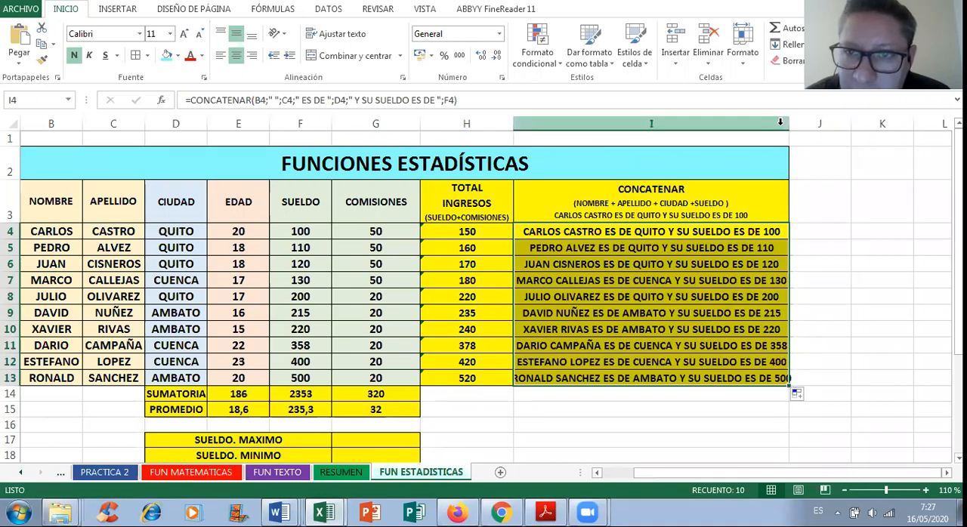
left_click_drag(784, 125, 802, 125)
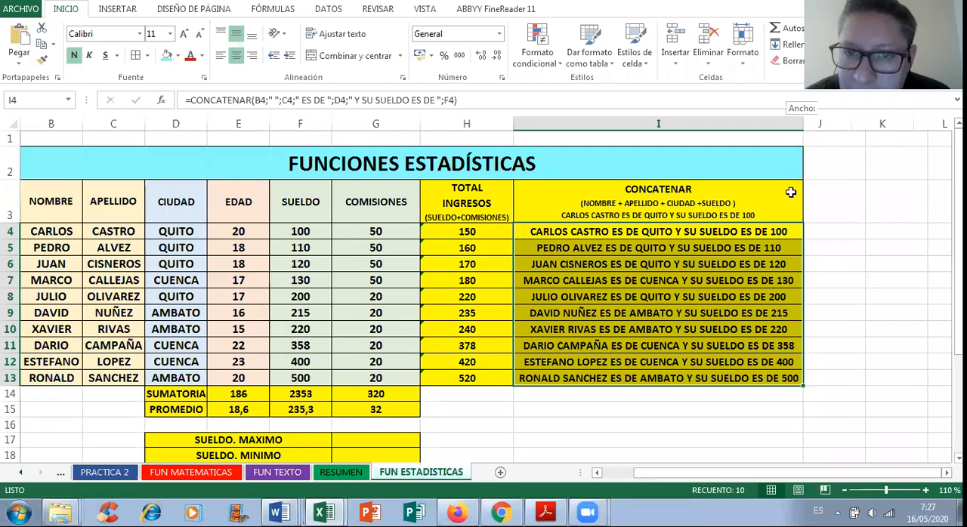
Step: Examine the summary table rows from SUELDO. MAXIMO to PROMEDIO INGRESOS >=500 against the employee data above
scroll(724, 265, "down", 1)
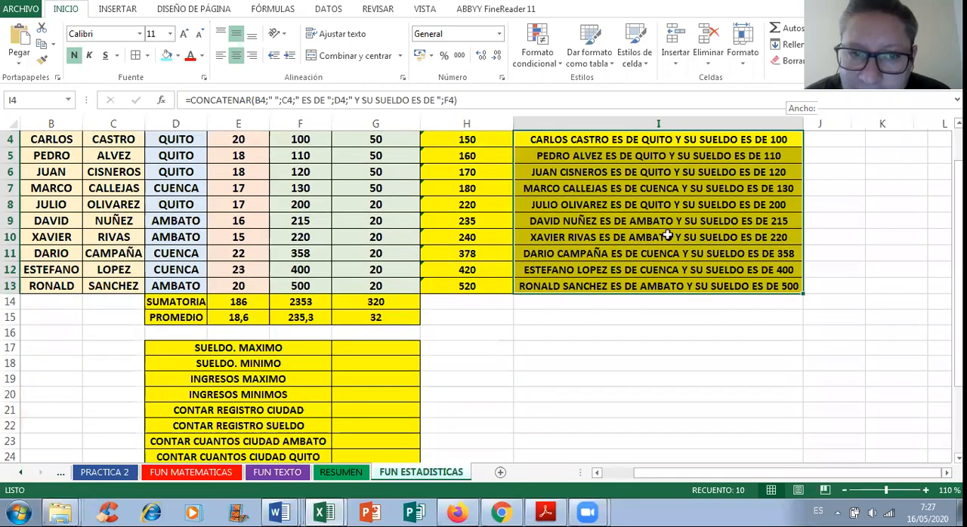
scroll(688, 253, "up", 1)
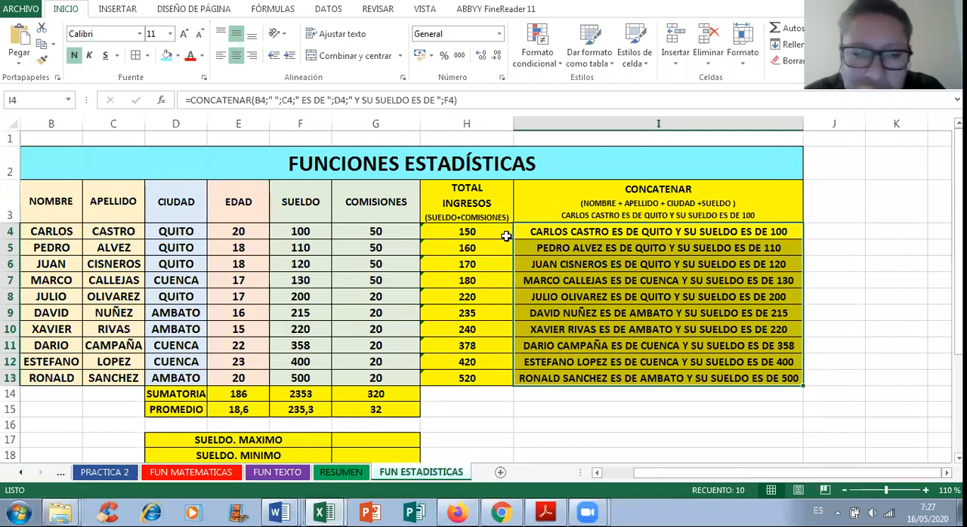
scroll(576, 249, "down", 1)
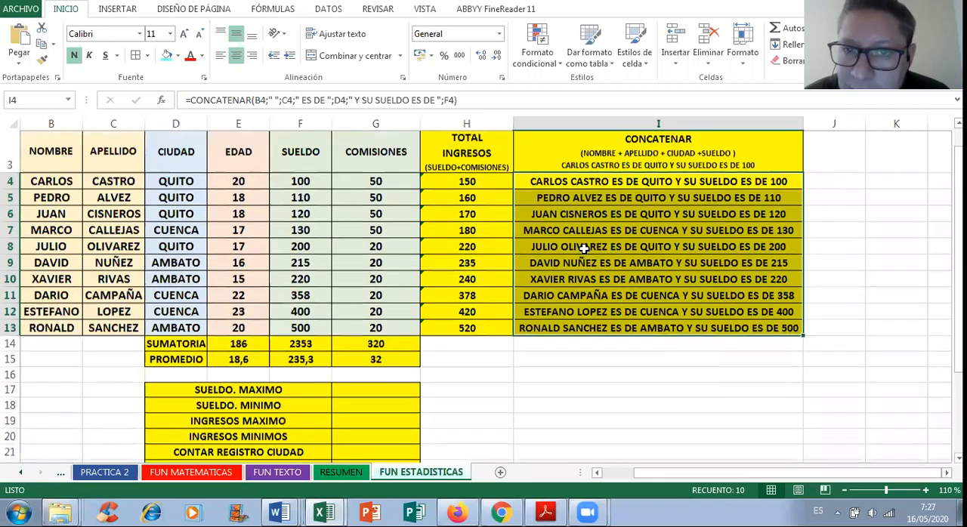
scroll(628, 171, "up", 1)
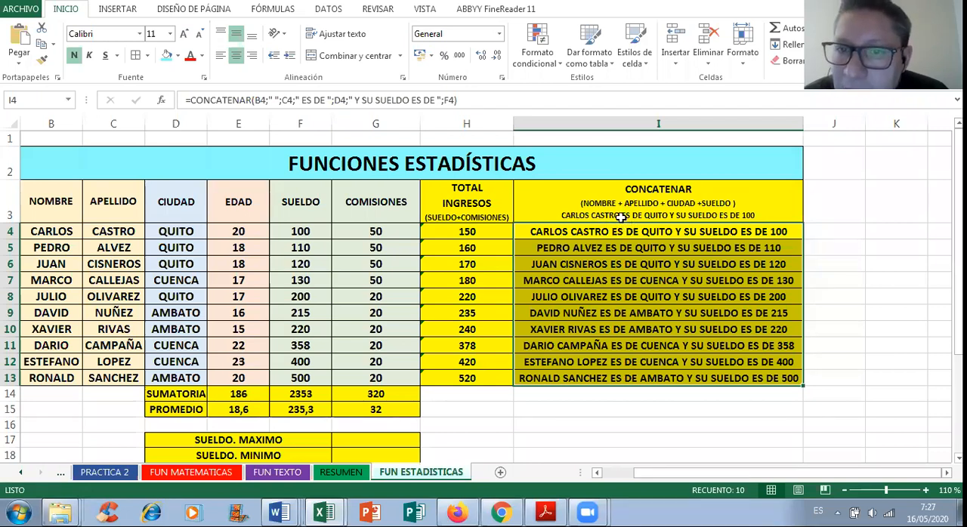
scroll(615, 216, "down", 4)
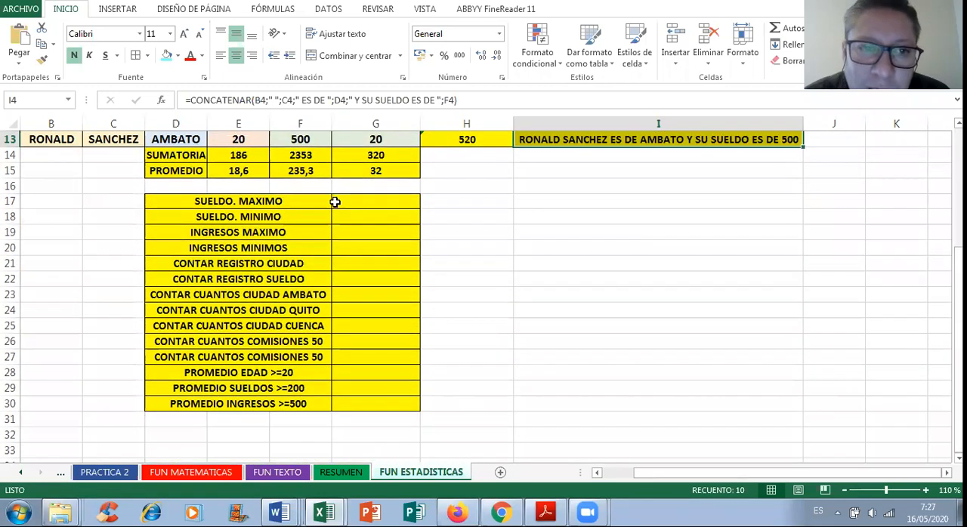
left_click(338, 202)
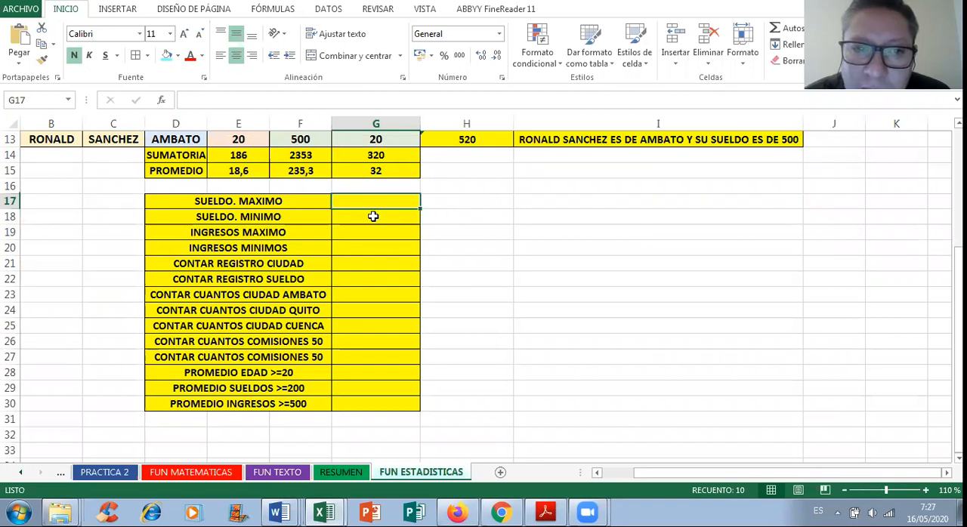
left_click(356, 266)
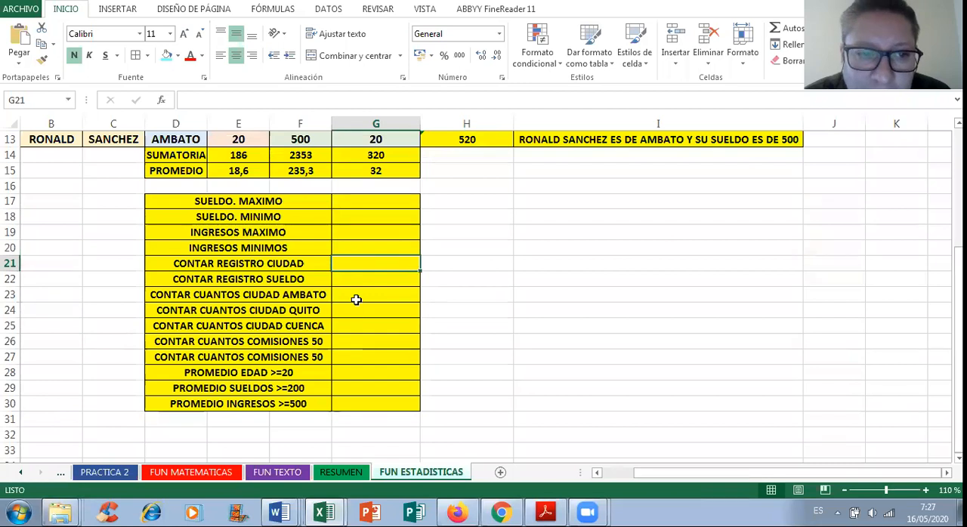
left_click(356, 300)
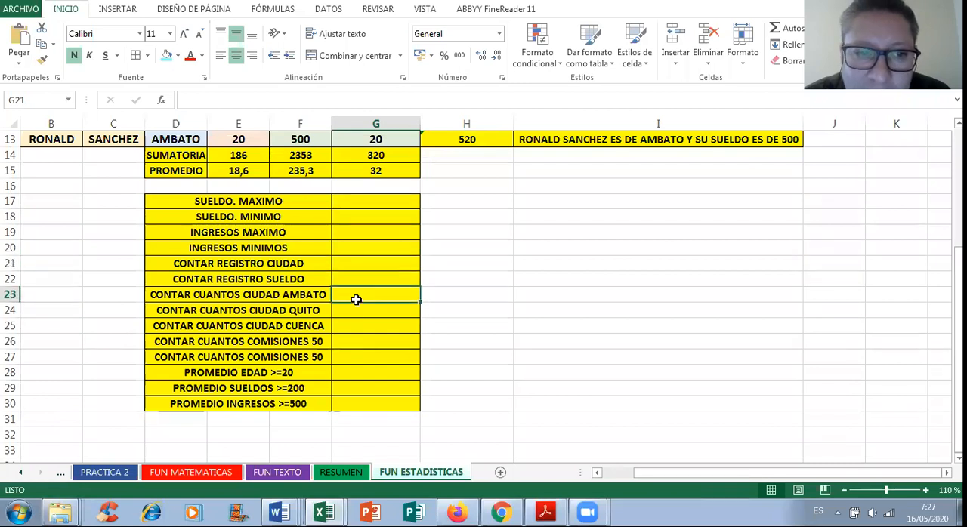
left_click(346, 373)
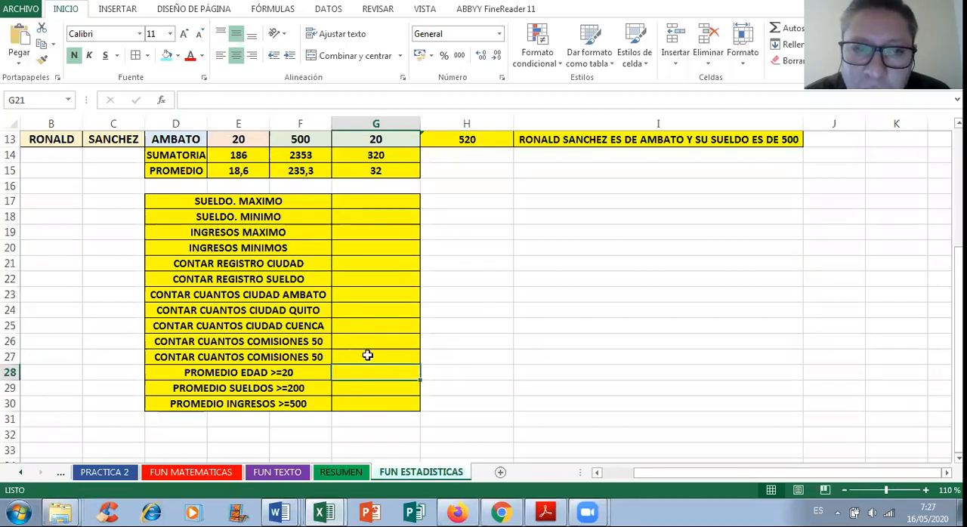
scroll(396, 256, "up", 3)
scroll(399, 252, "down", 1)
Step: Enter the heading FUNCIONES ESTADÍSTICAS in cell I17
left_click(549, 296)
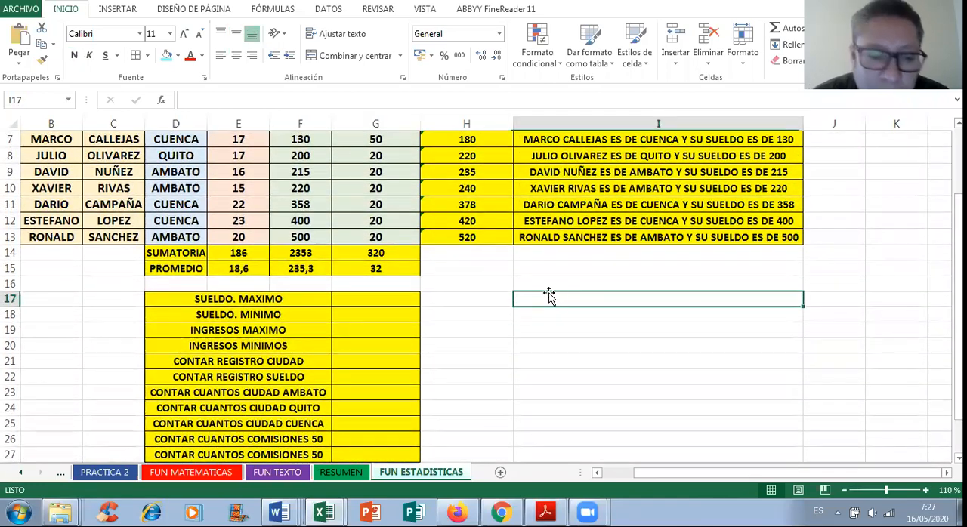
type("FUNCI")
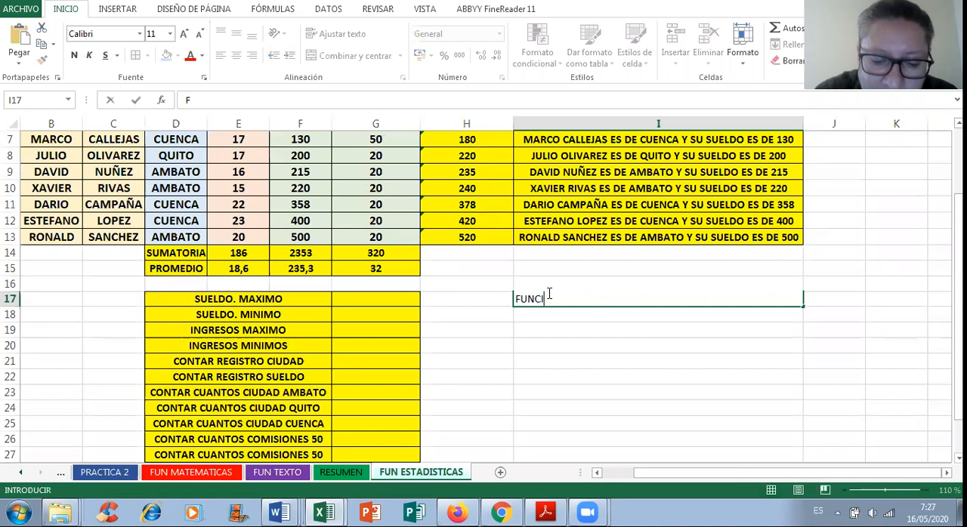
type("ONES ESTADÍSTICAS")
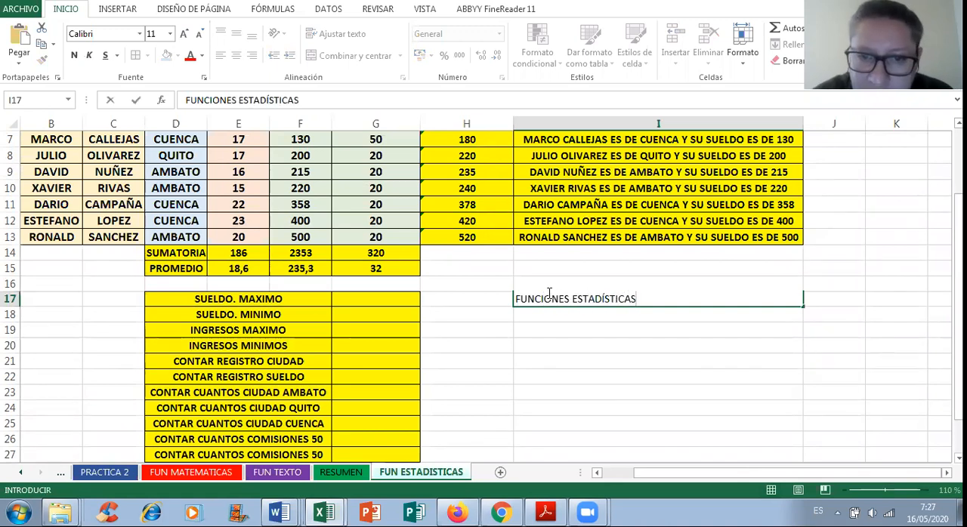
key("Return")
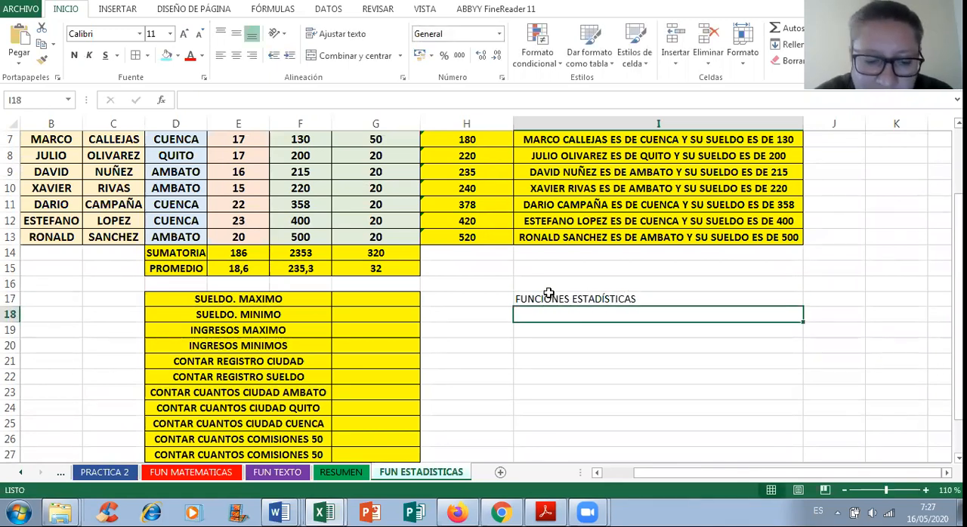
Step: List the function names MIN, MAX, CONTAR and CONTAR.SI in cells I18 to I21 under the FUNCIONES ESTADÍSTICAS heading
type("MIN")
key("Return")
type("MAX")
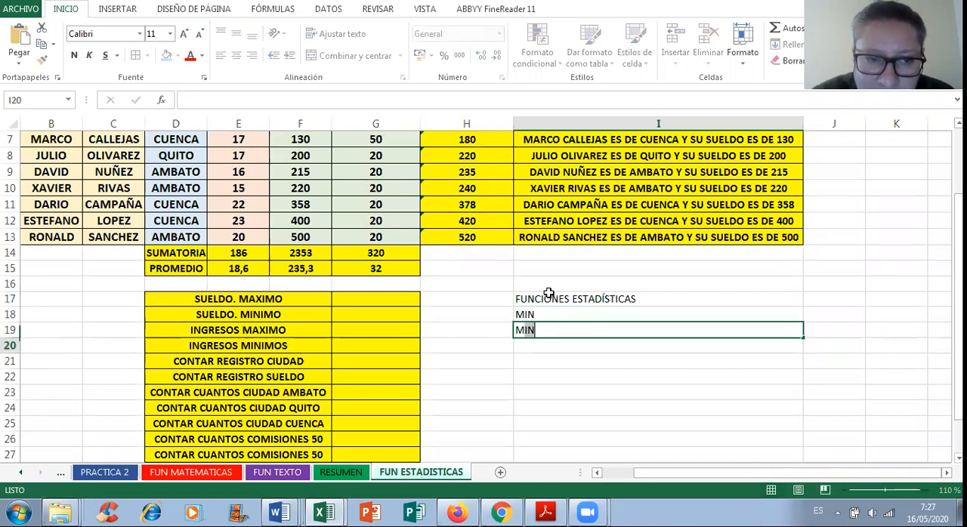
key("Return")
type("CONTAR")
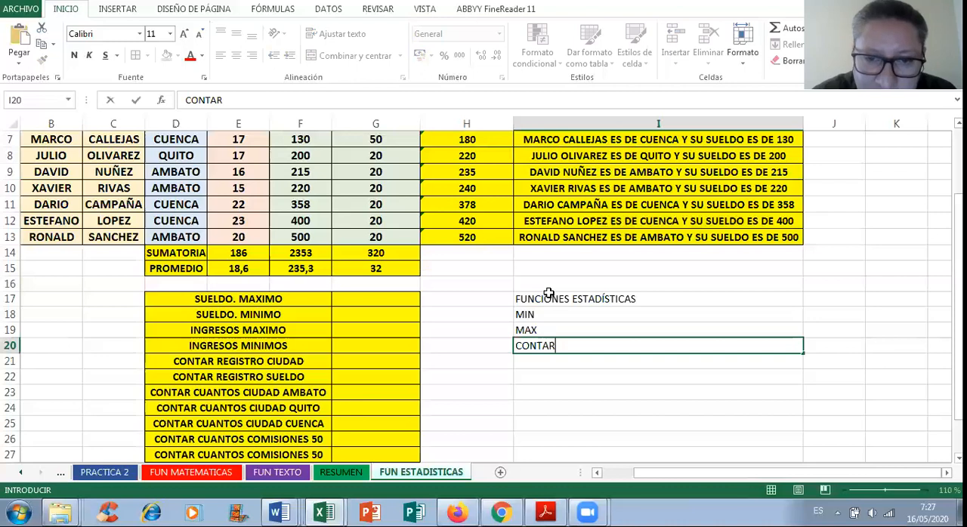
key("Return")
type("CONTAR.S")
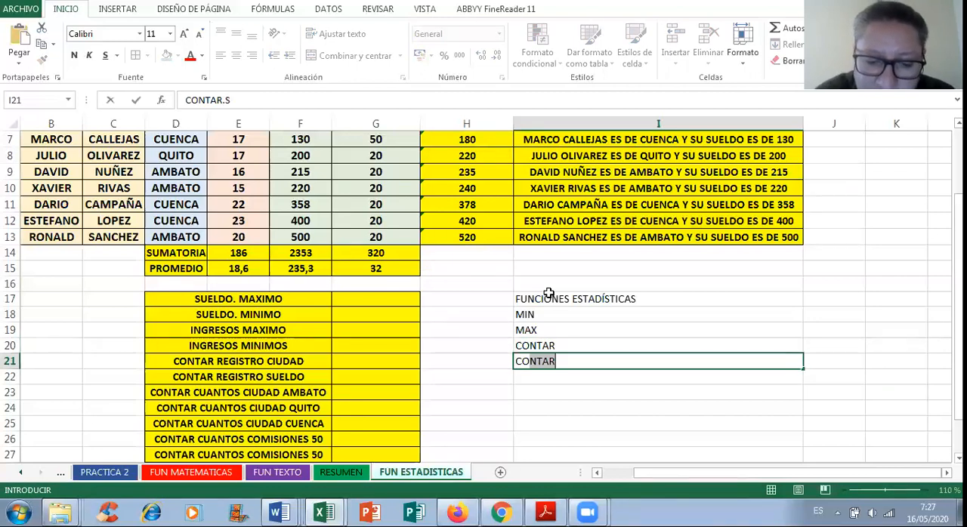
type("I")
key("Return")
Step: Add PROMEDIO in I22 and PROMEDIO.SI in I23 to complete the list of function names
type("PROMEDI")
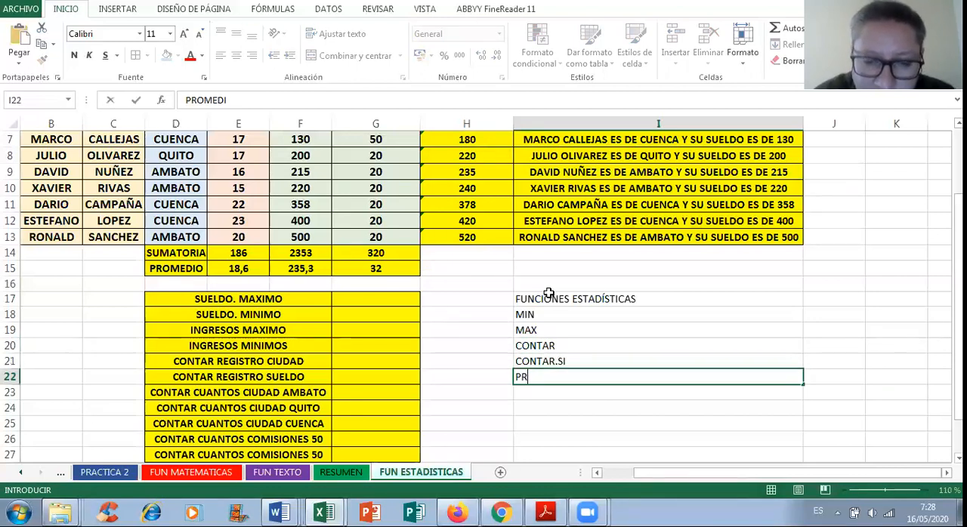
type("O")
key("Return")
type("P")
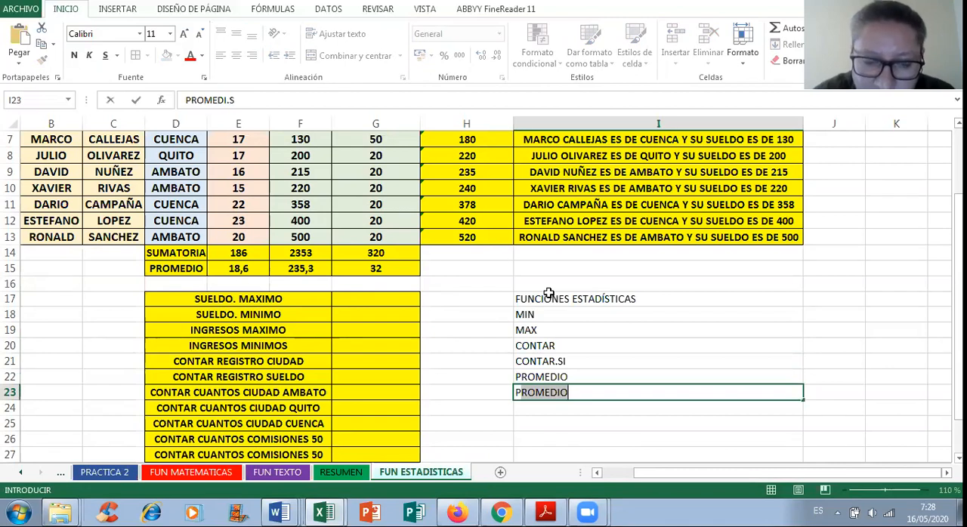
type("ROMEDI")
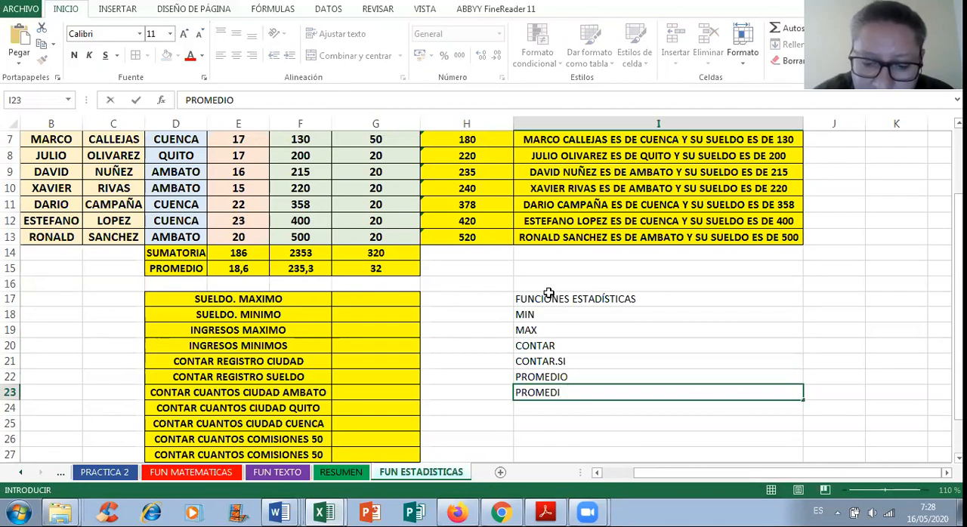
type(".SIO.")
key("Return")
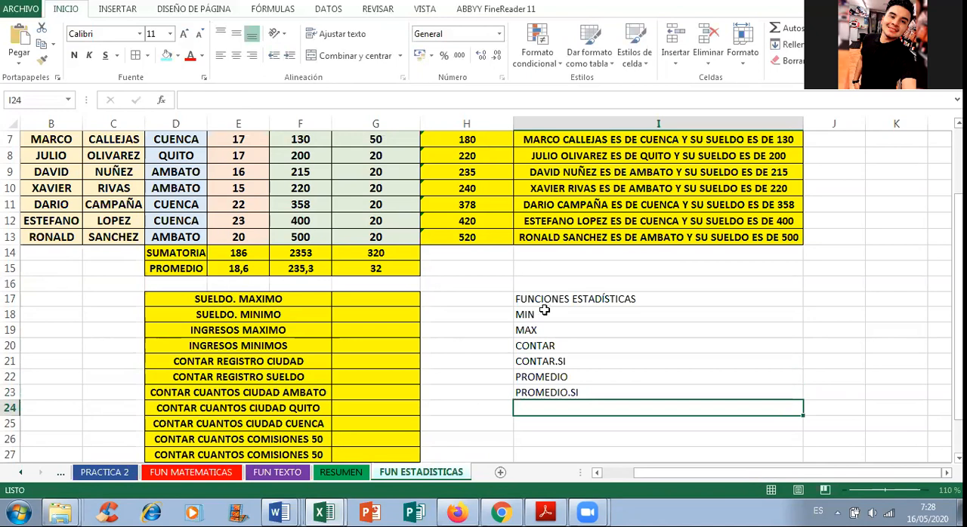
Step: Make the heading and function list in I17:I23 bold
left_click(544, 311)
left_click_drag(549, 299, 559, 390)
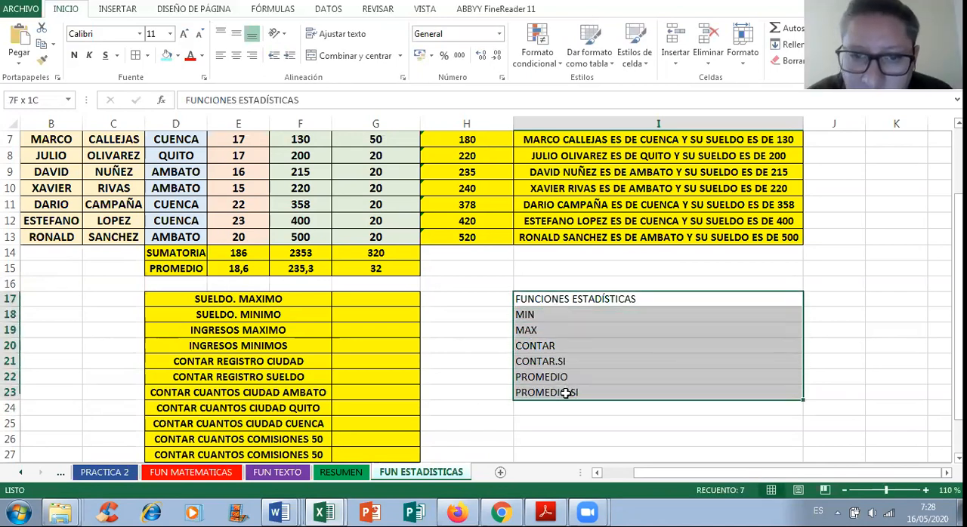
left_click(74, 56)
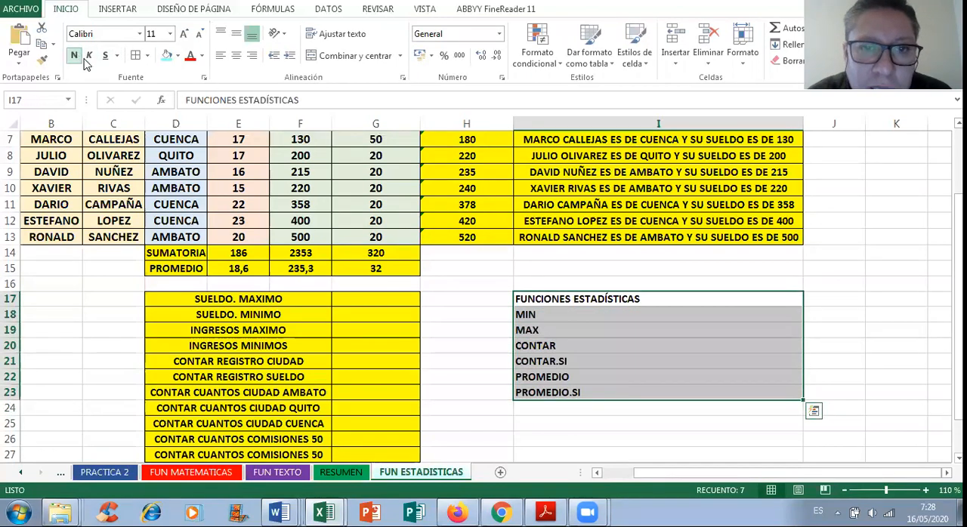
left_click(553, 329)
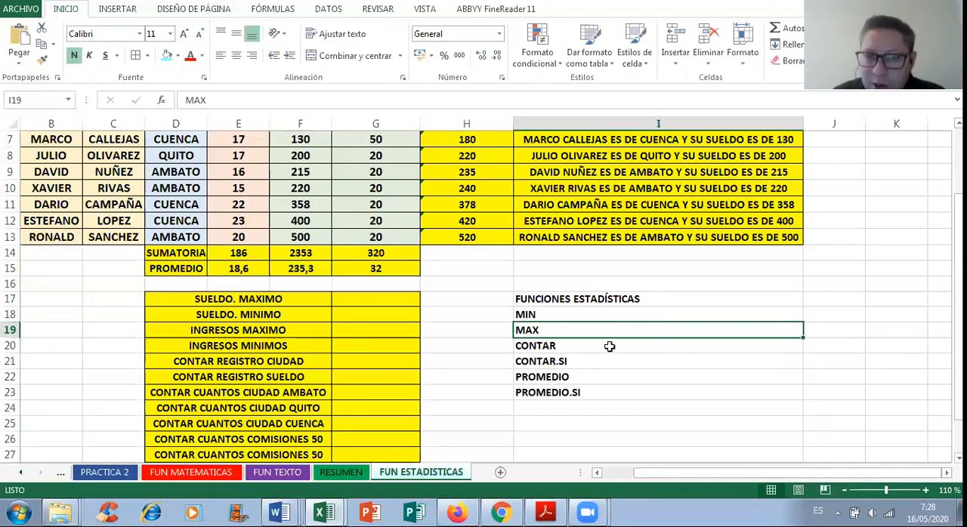
left_click(534, 313)
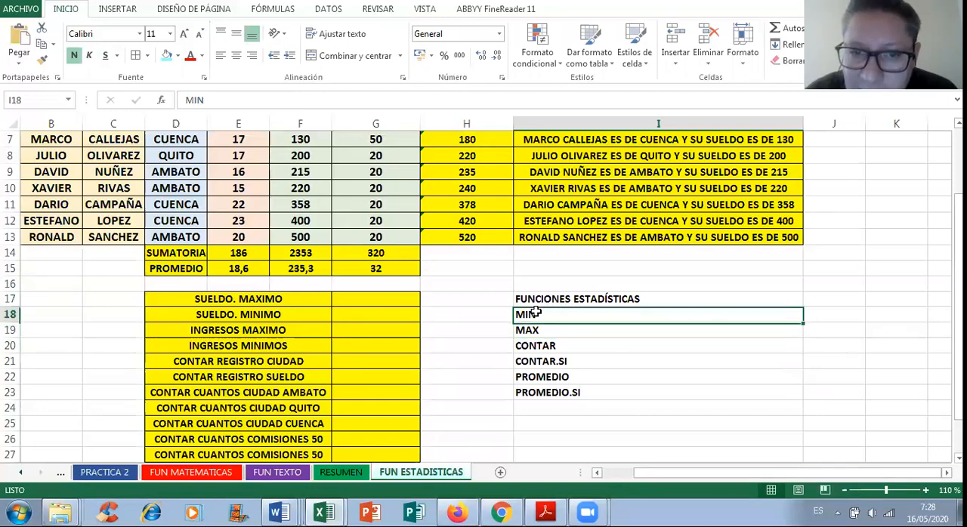
scroll(550, 297, "up", 1)
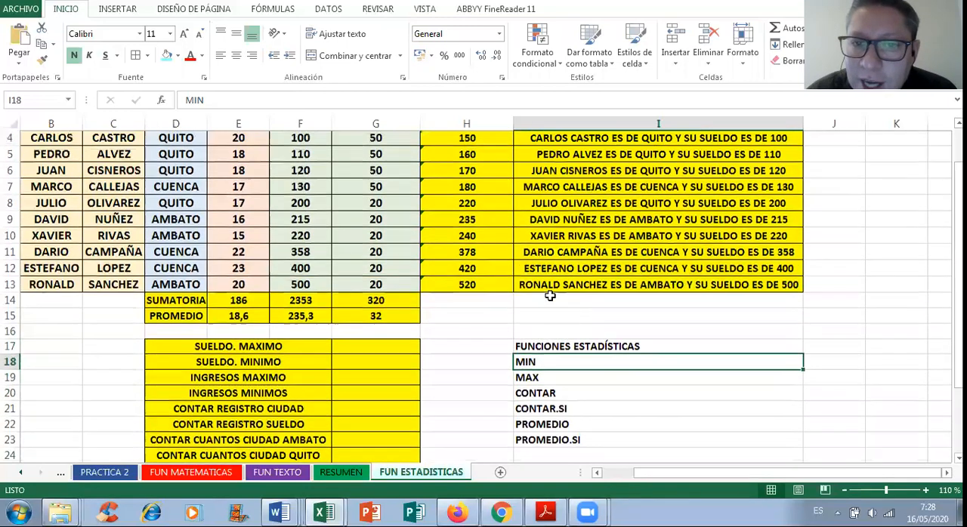
scroll(555, 337, "up", 1)
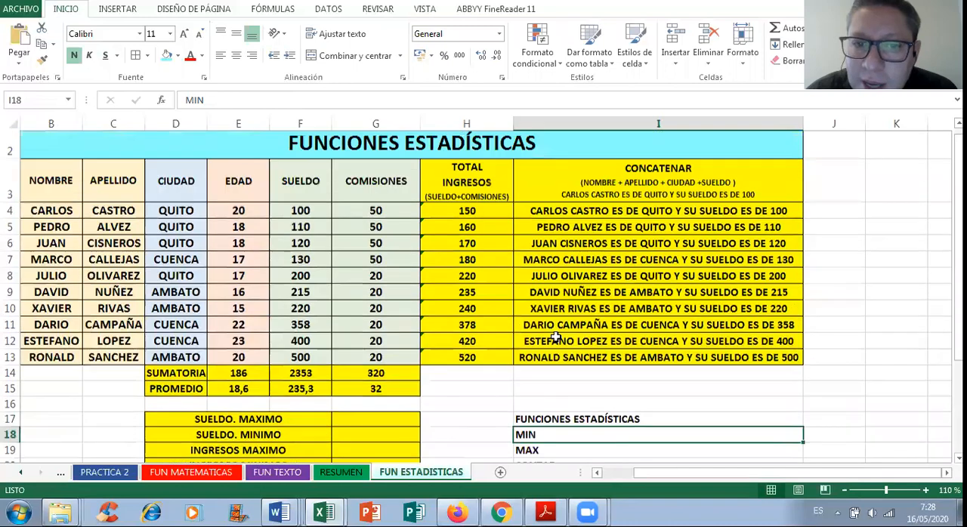
scroll(557, 340, "down", 1)
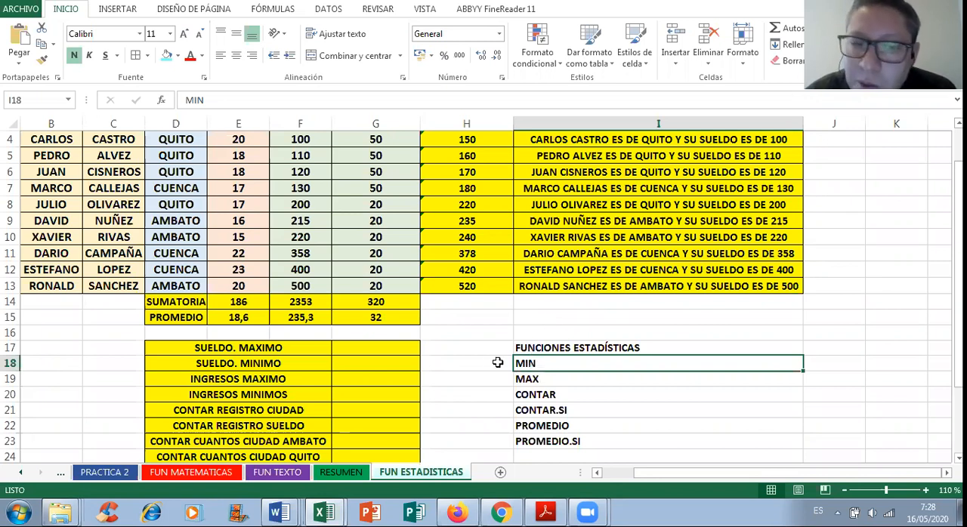
left_click(390, 347)
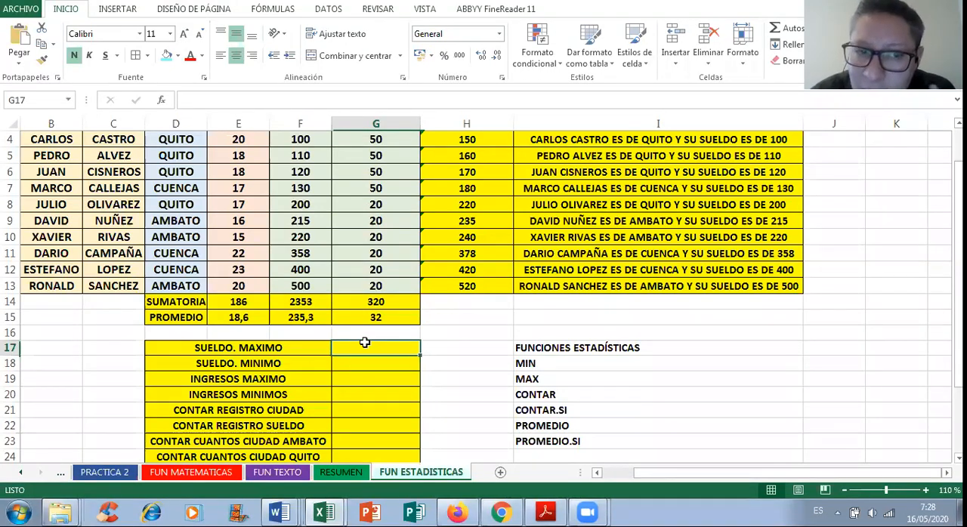
Step: Remove the period from the labels in D17 and D18 so they read SUELDO MAXIMO and SUELDO MINIMO
double_click(233, 348)
key("BackSpace")
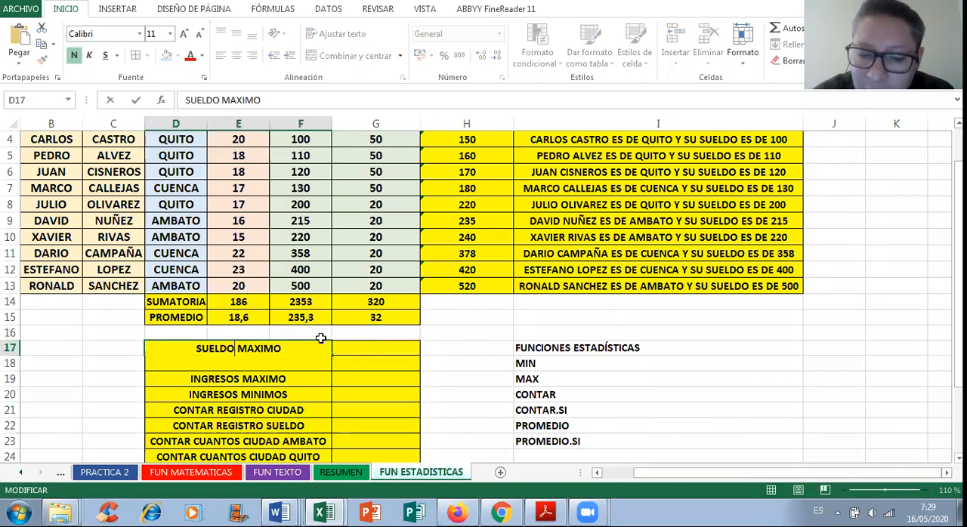
key("Return")
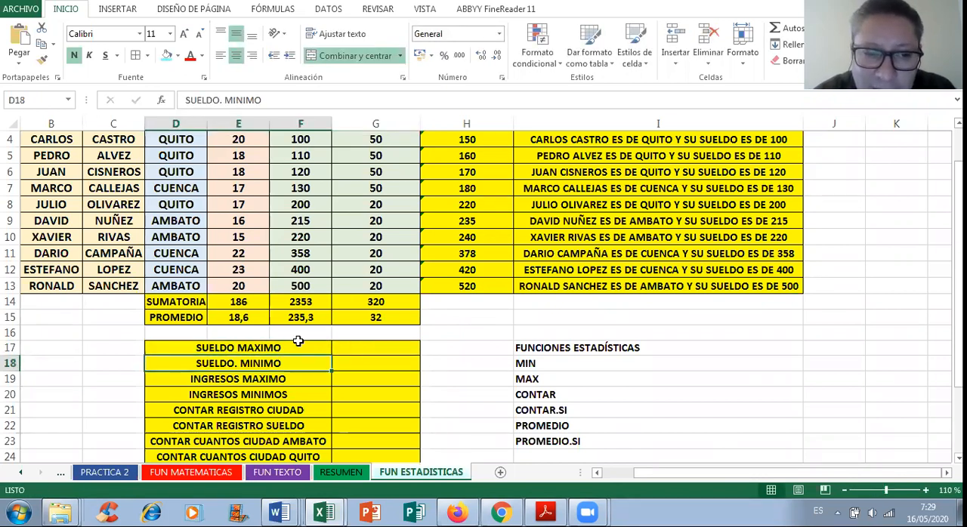
key("F2")
left_click(234, 362)
key("BackSpace")
Step: Enter the formula =MIN(F4:F13) in G17 beside SUELDO MAXIMO, using the SUELDO column as its range
left_click(415, 348)
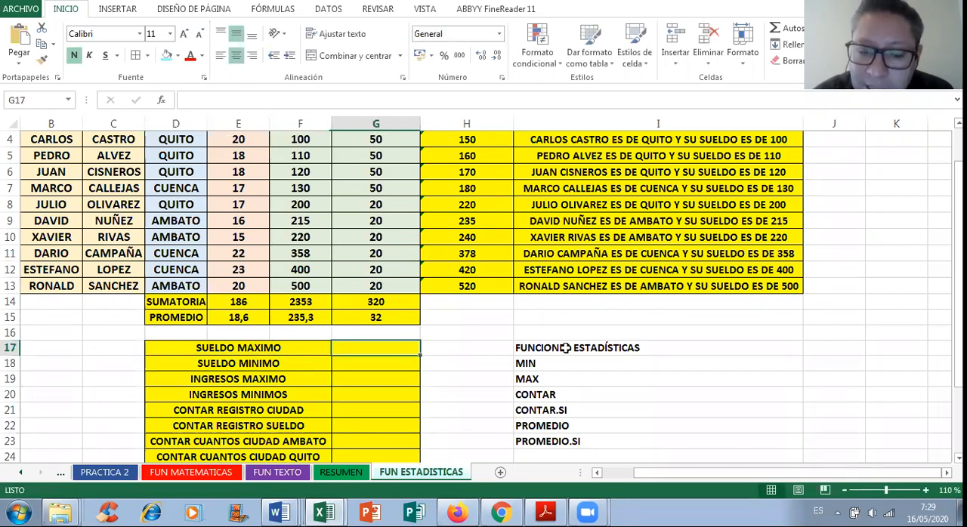
type("=MIN")
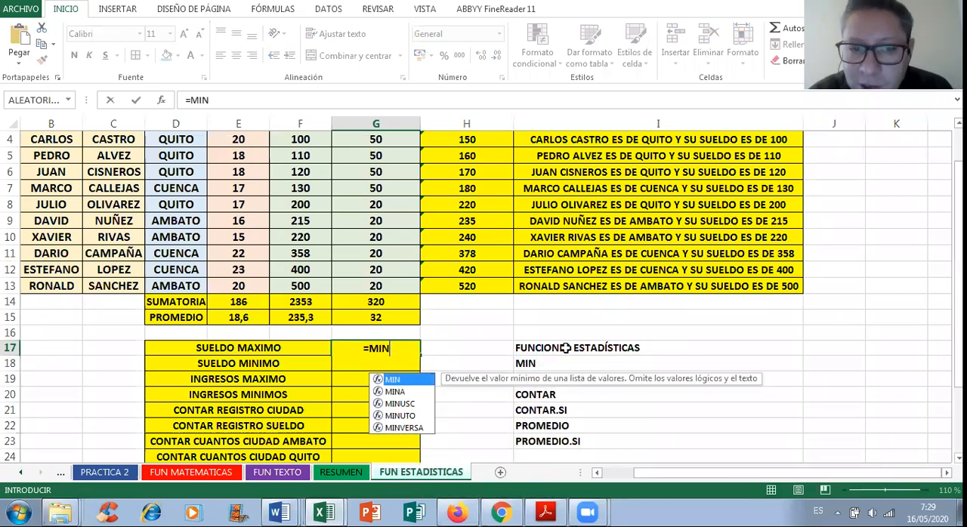
type("(")
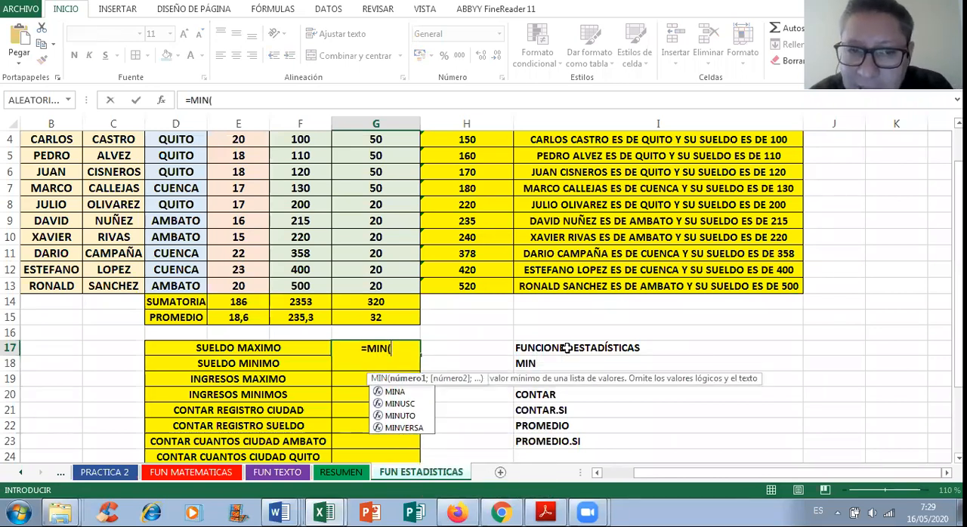
scroll(606, 351, "up", 1)
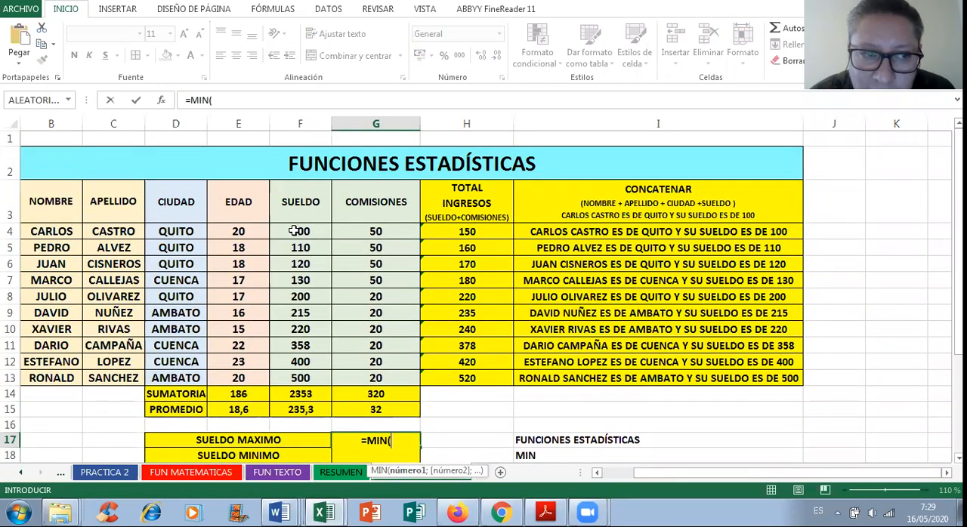
left_click_drag(294, 231, 302, 379)
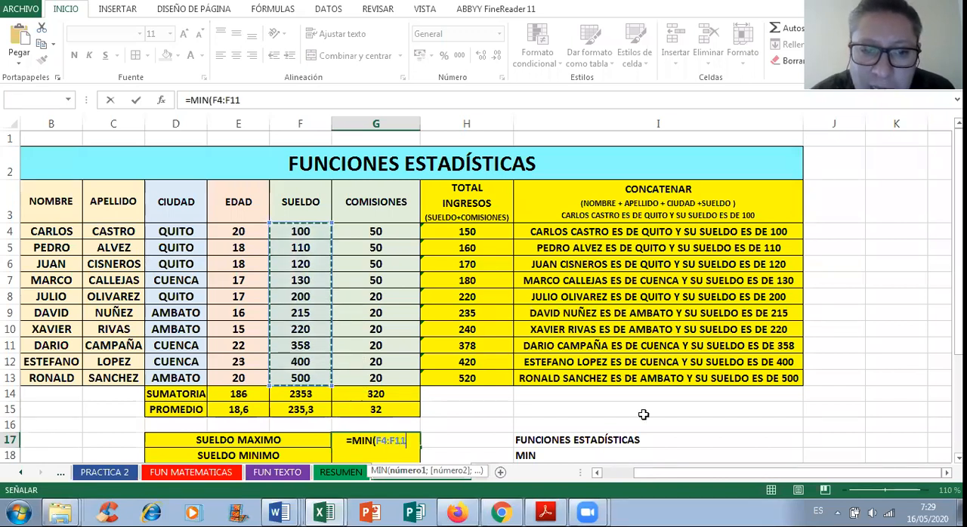
type(")")
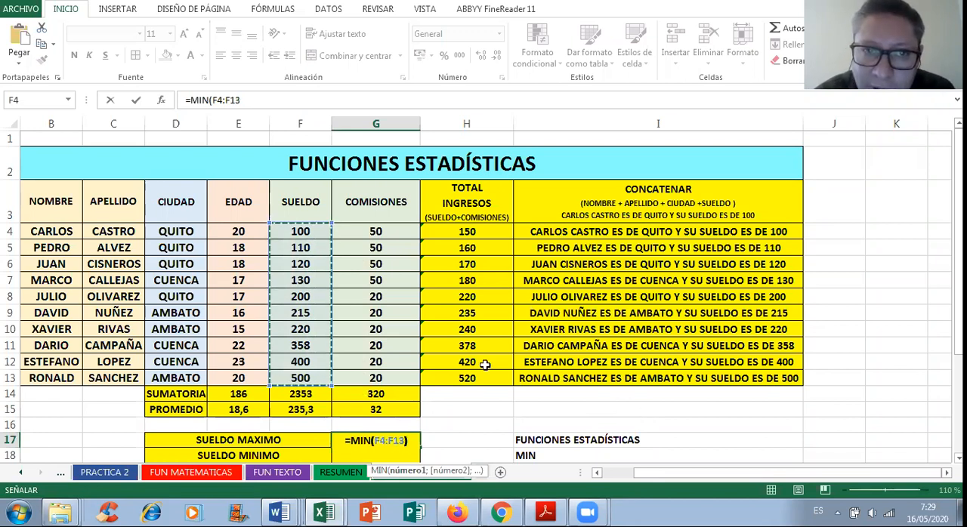
key("Return")
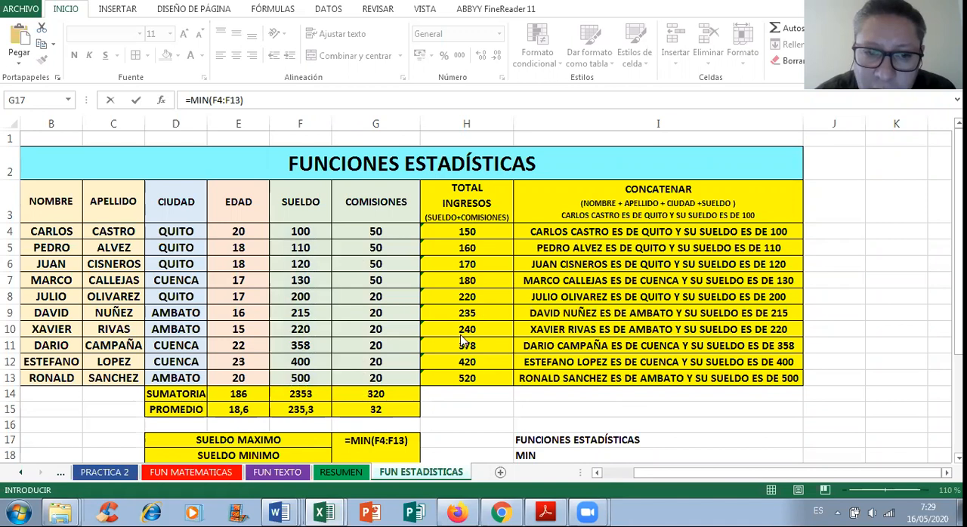
left_click(408, 441)
key("Return")
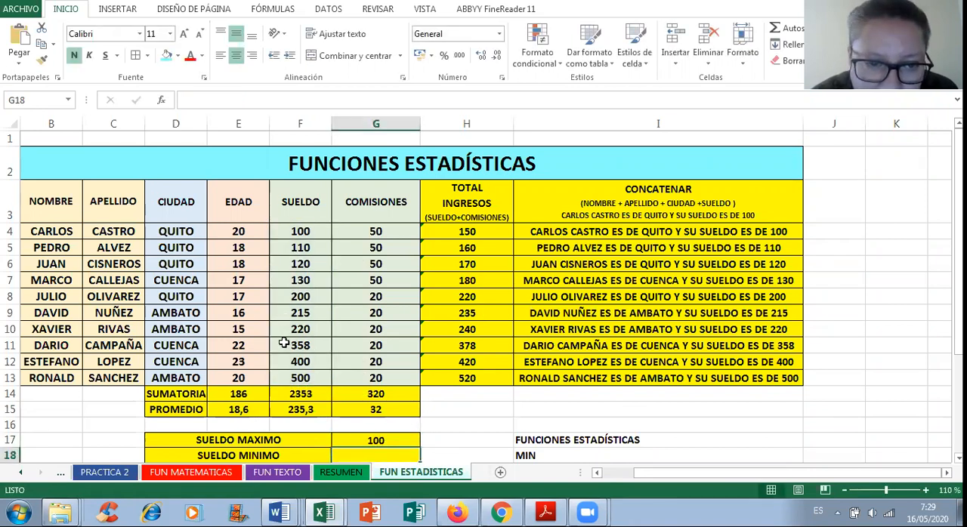
Step: Test the MIN formula by changing the salary in F5 to 5, and undo that change
left_click(304, 281)
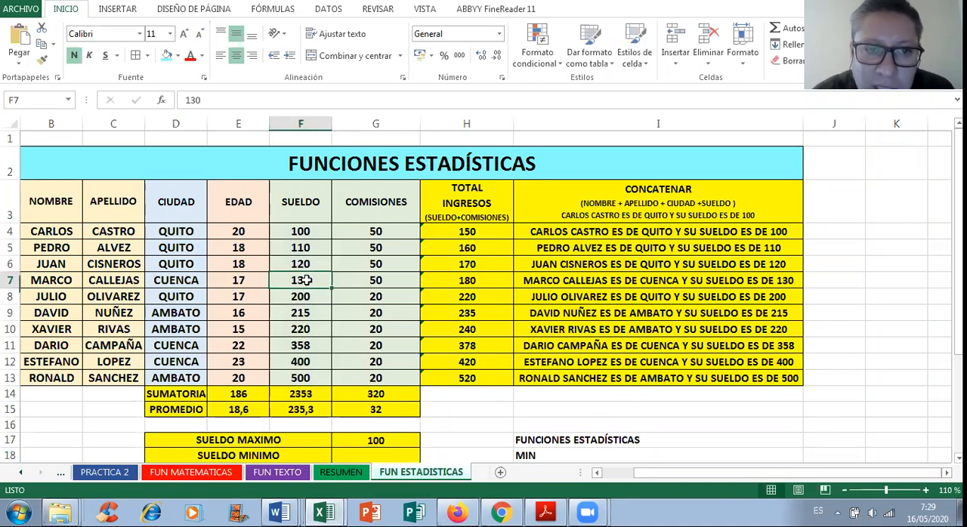
left_click(308, 250)
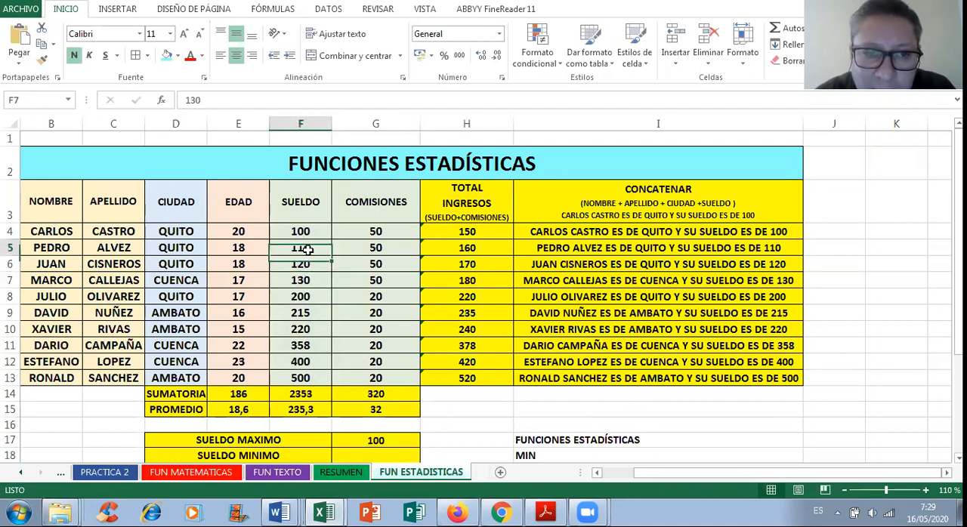
type("5")
key("Return")
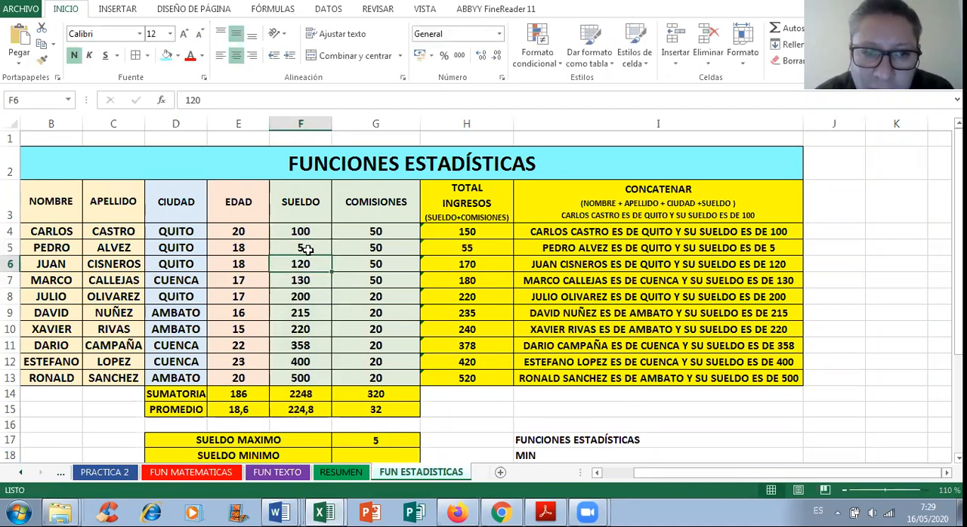
left_click(307, 250)
key("ctrl+z")
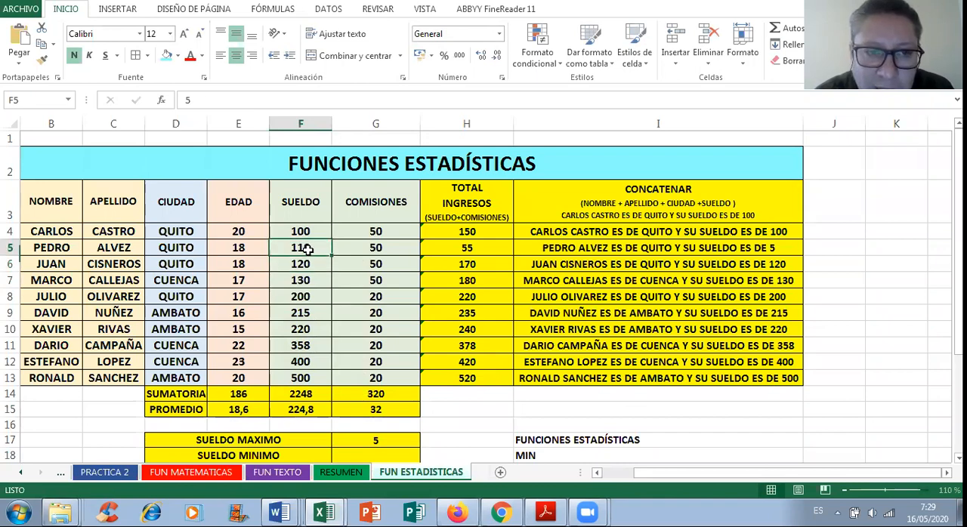
Step: Clear the MIN formula from the SUELDO MAXIMO result cell G17
scroll(375, 318, "down", 1)
scroll(376, 319, "down", 1)
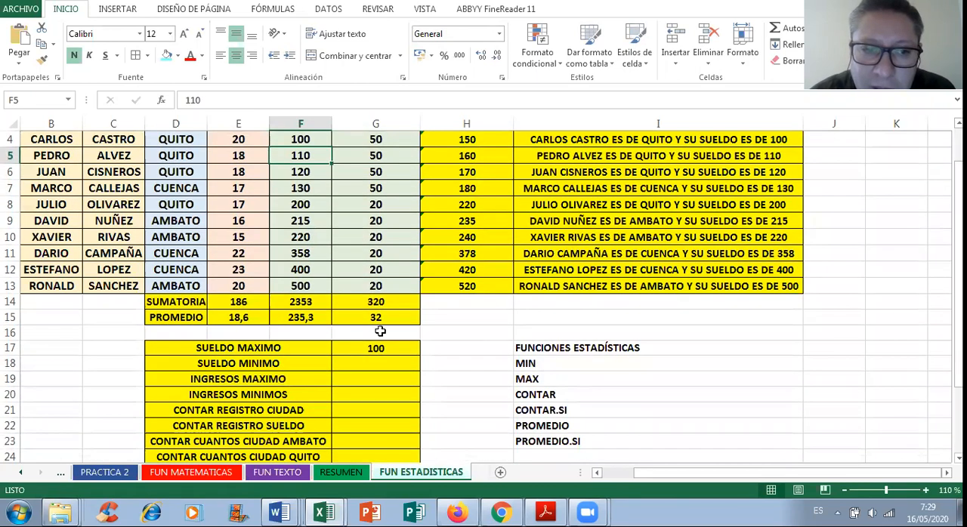
double_click(390, 348)
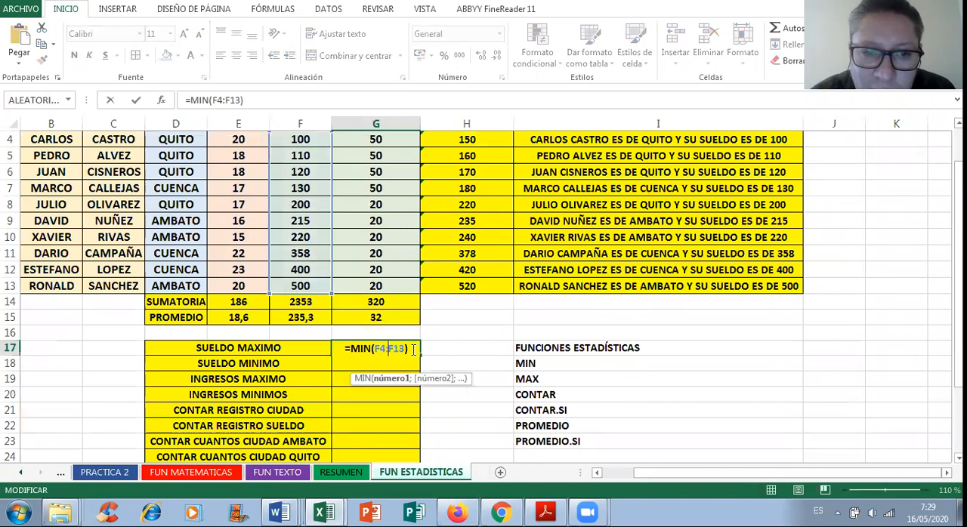
key("shift+Home")
key("BackSpace")
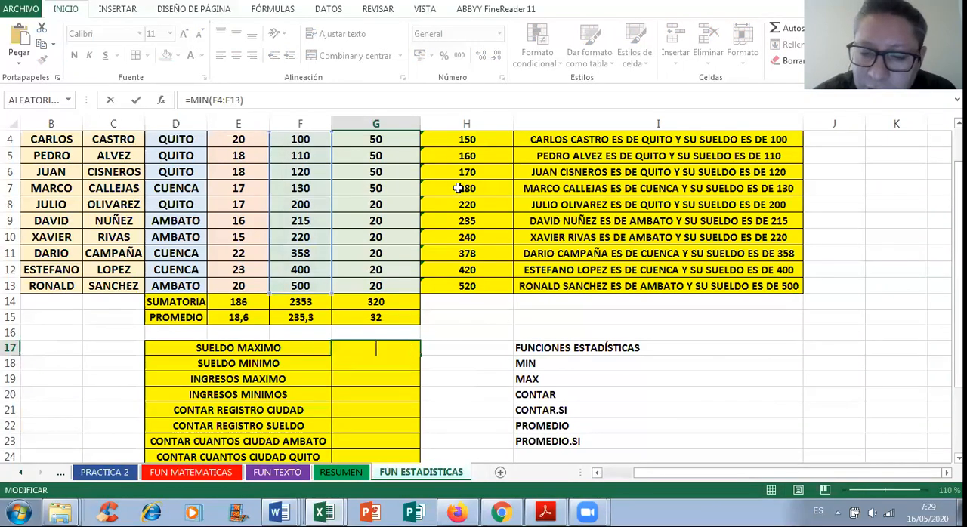
key("Return")
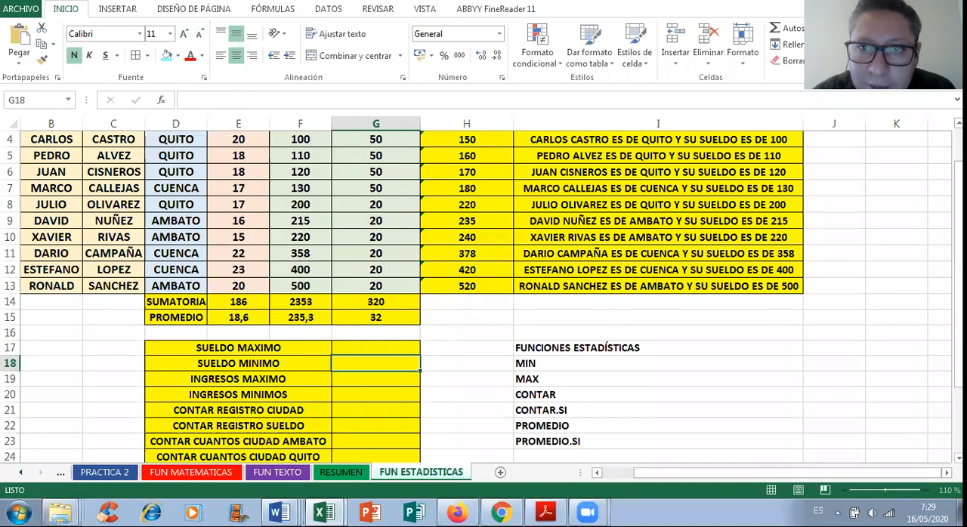
Step: Enter the formula =MAX(F4:F13) in G17 beside SUELDO MAXIMO, using the SUELDO column as its range
left_click(383, 352)
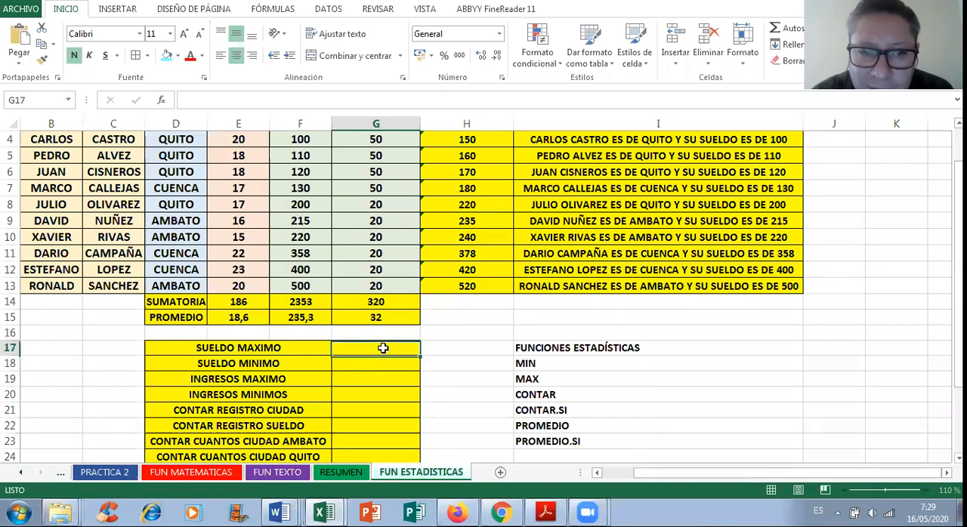
type("=MA")
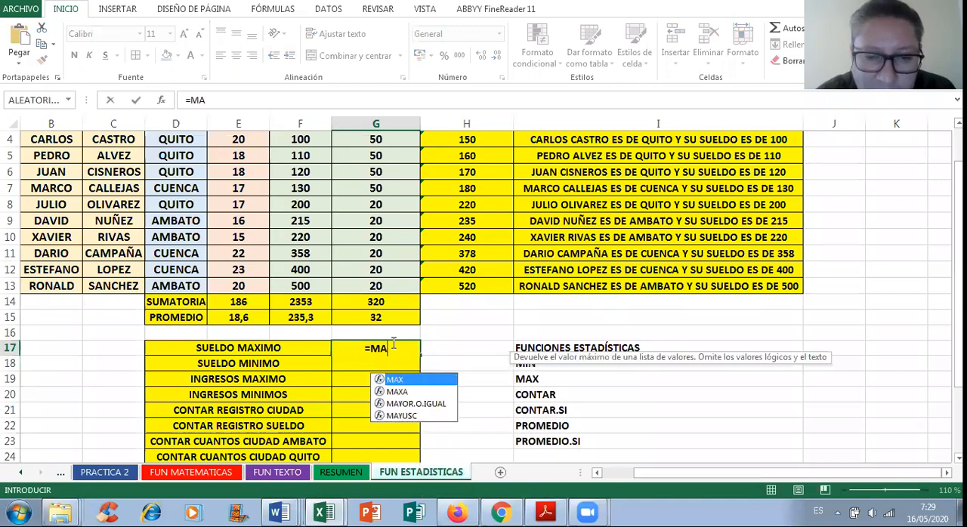
type("X(")
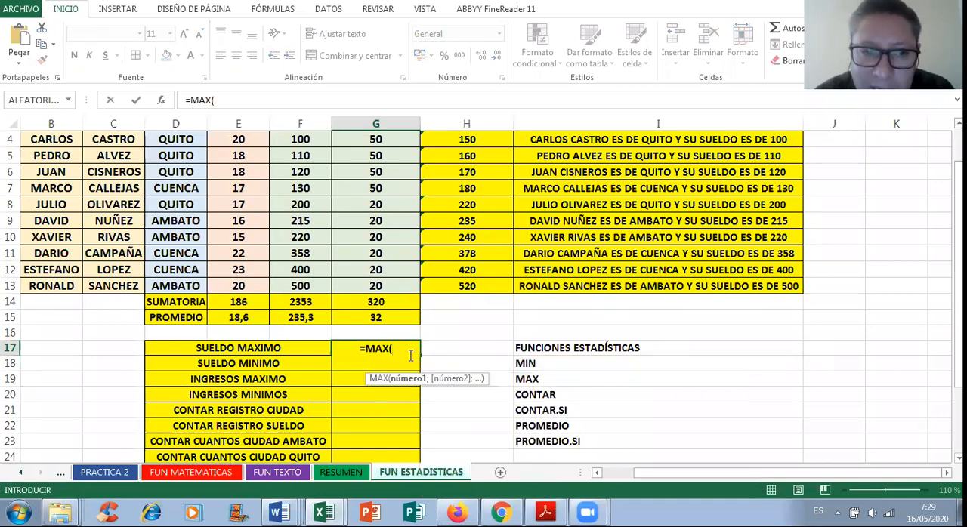
scroll(320, 362, "up", 1)
left_click_drag(308, 230, 299, 375)
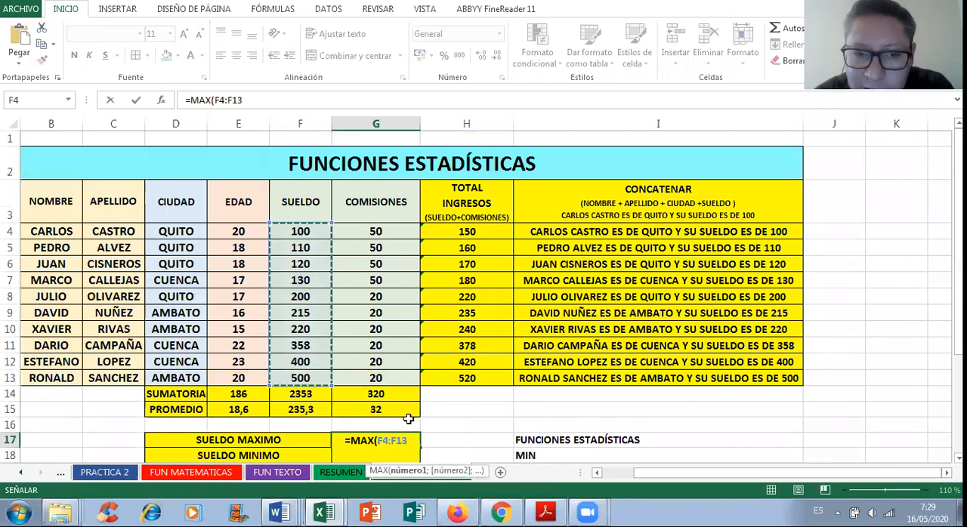
key("Return")
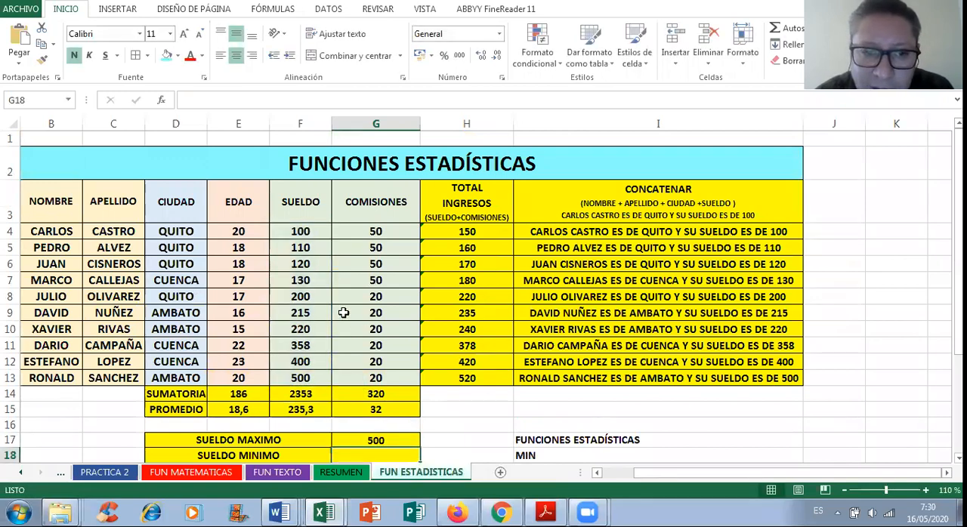
Step: Enter the formula =MIN(F4:F13) in G18 beside SUELDO MINIMO, using the SUELDO column as its range
scroll(344, 312, "down", 1)
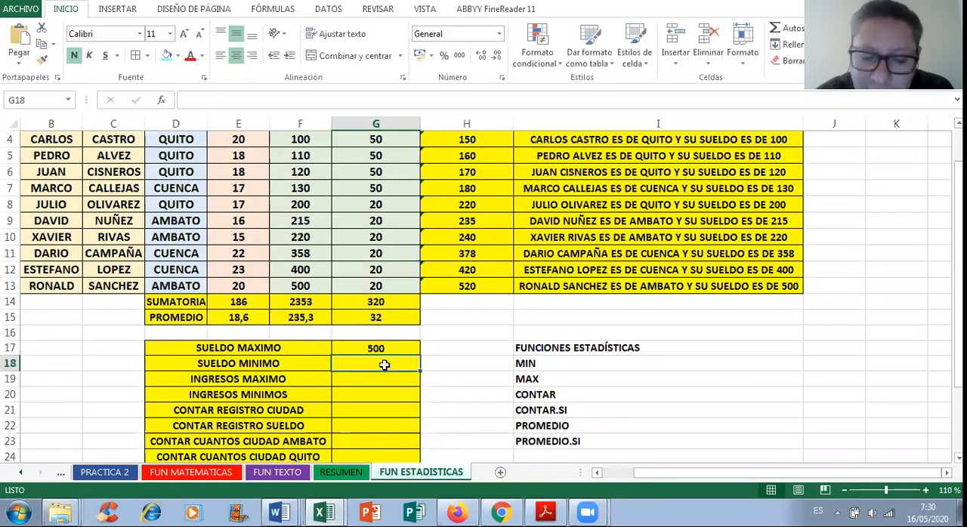
type("=MIN")
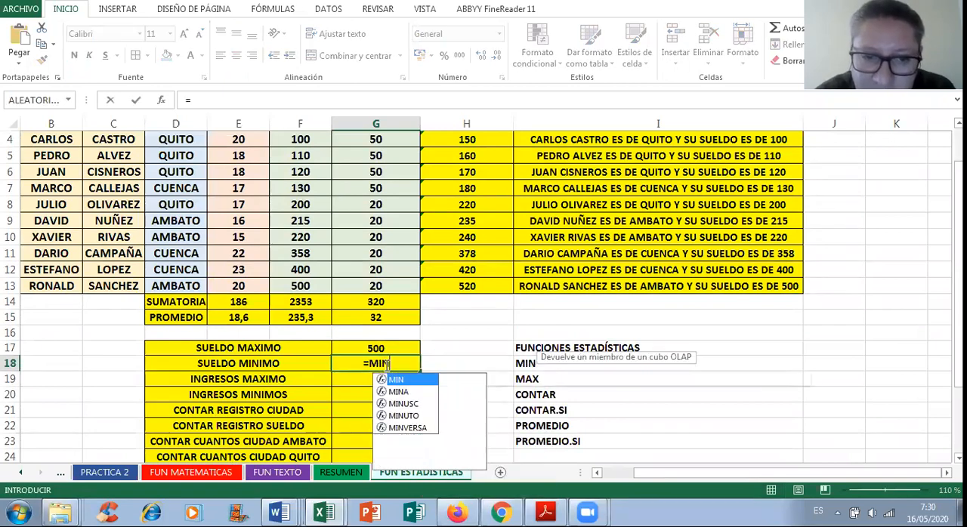
type("(")
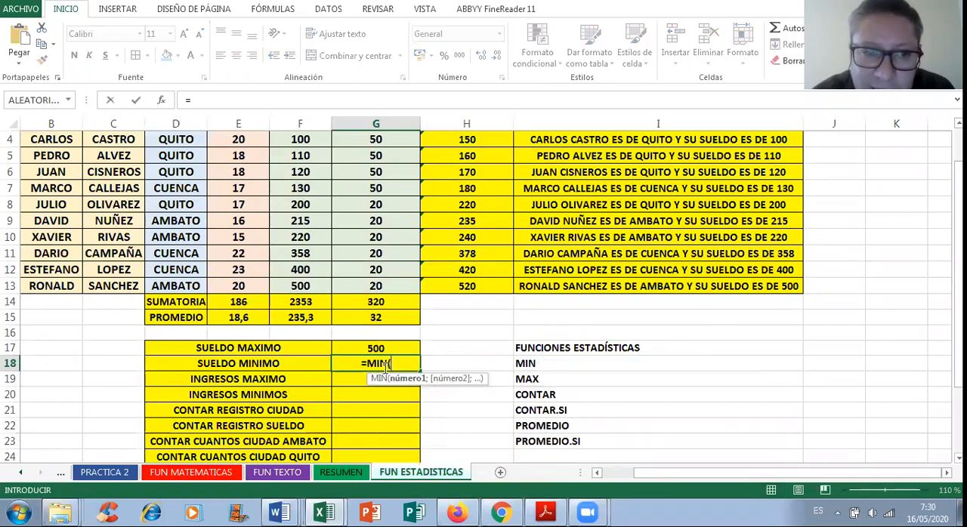
scroll(362, 340, "up", 1)
left_click_drag(288, 304, 300, 377)
type(")")
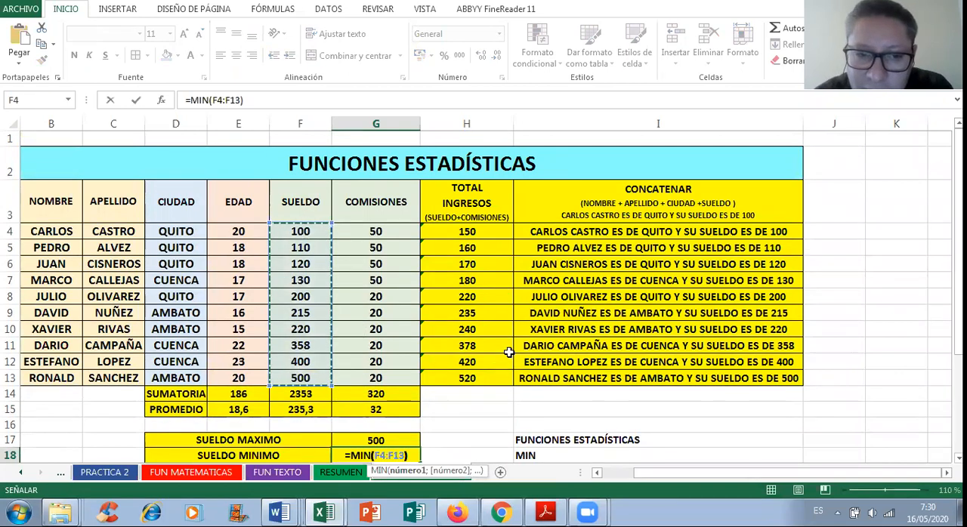
scroll(484, 366, "down", 1)
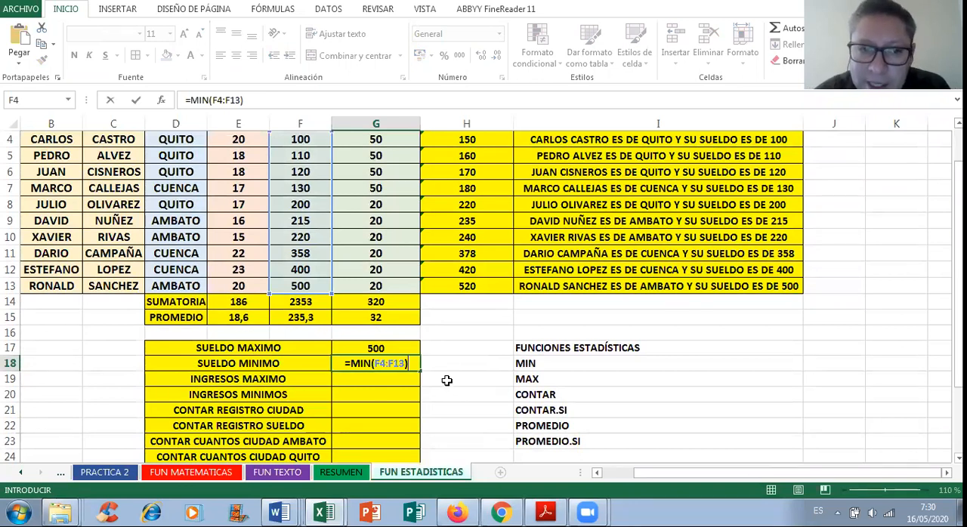
key("Return")
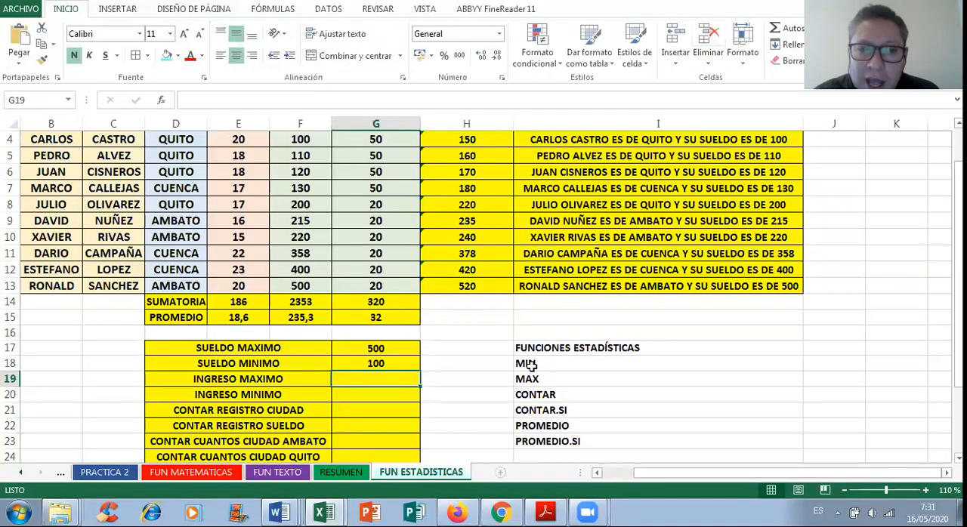
Step: Enter the formula =MAX(H4:H13) in G19 beside INGRESO MAXIMO, using the TOTAL INGRESOS column as its range
scroll(531, 367, "up", 2)
scroll(534, 358, "down", 1)
scroll(534, 358, "down", 1)
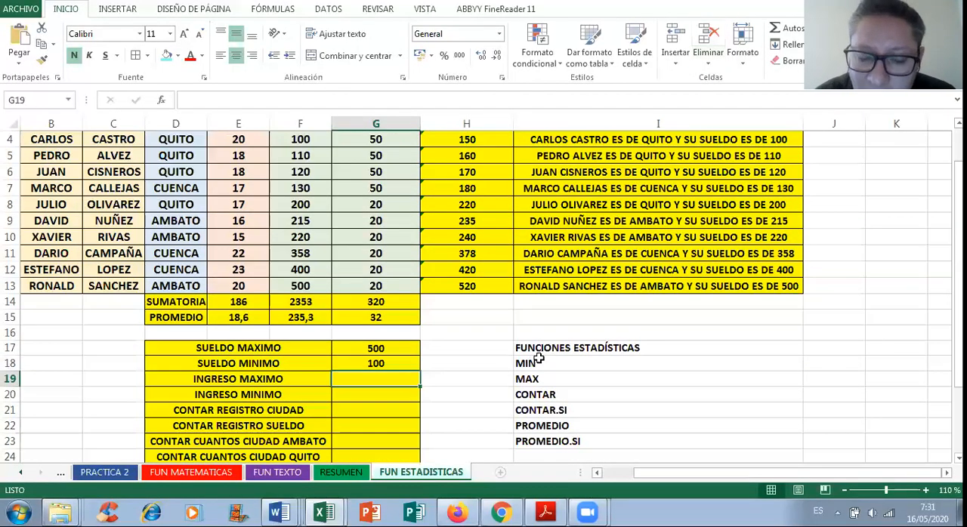
type("=")
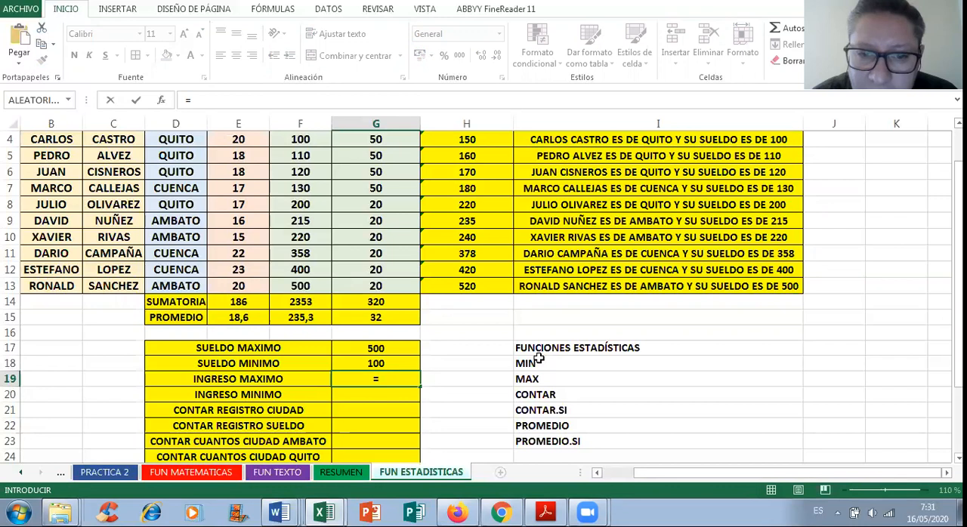
type("MAX")
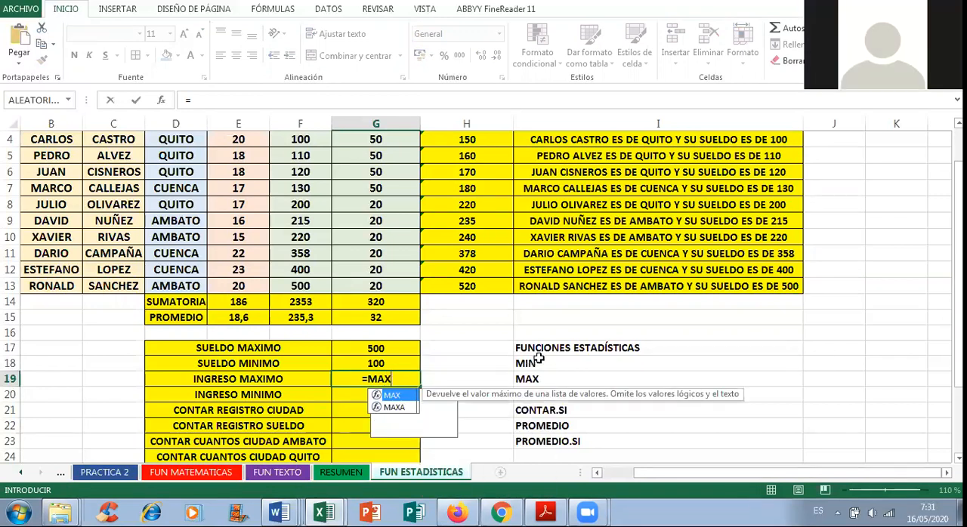
type("(")
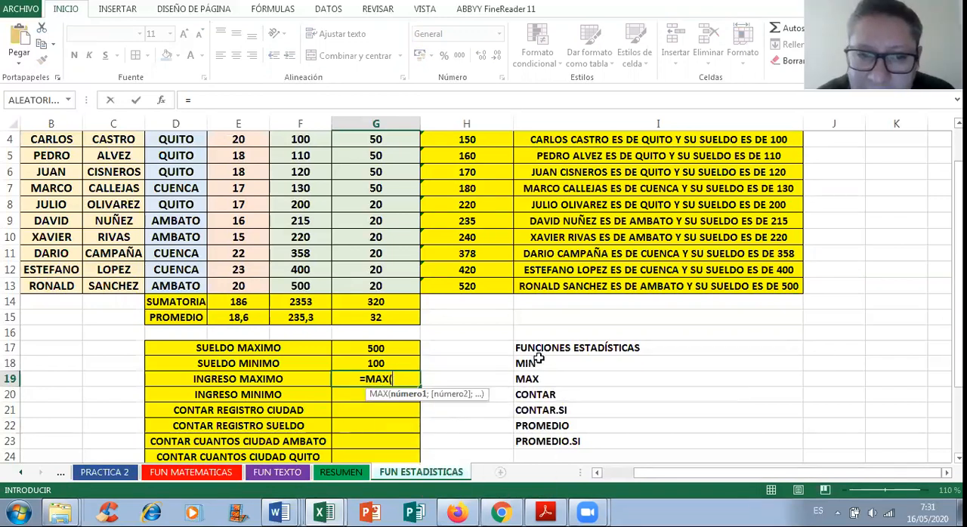
scroll(538, 362, "up", 1)
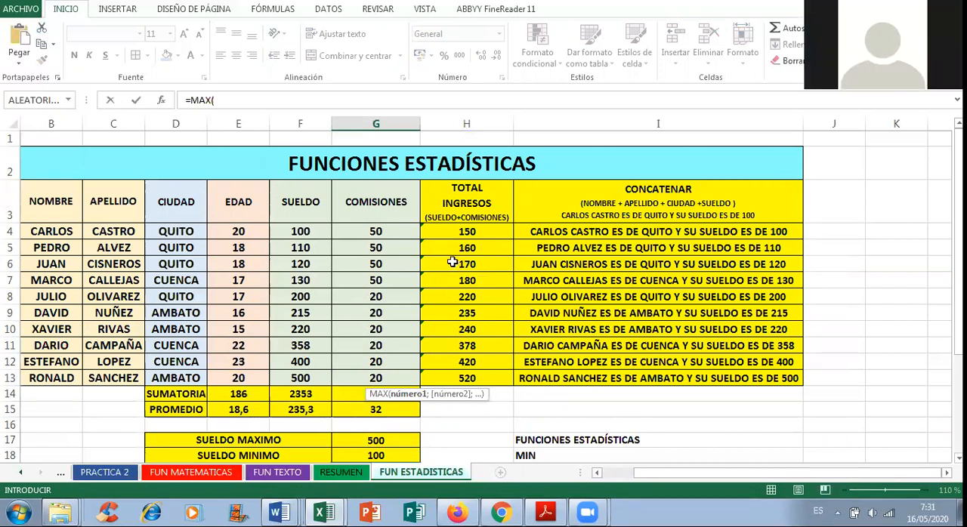
left_click(466, 228)
left_click_drag(466, 228, 456, 379)
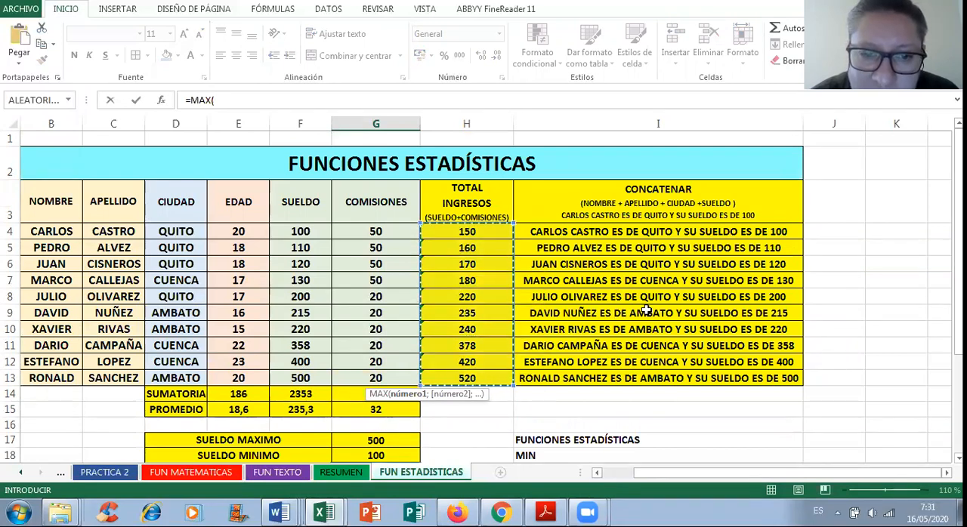
scroll(646, 311, "down", 2)
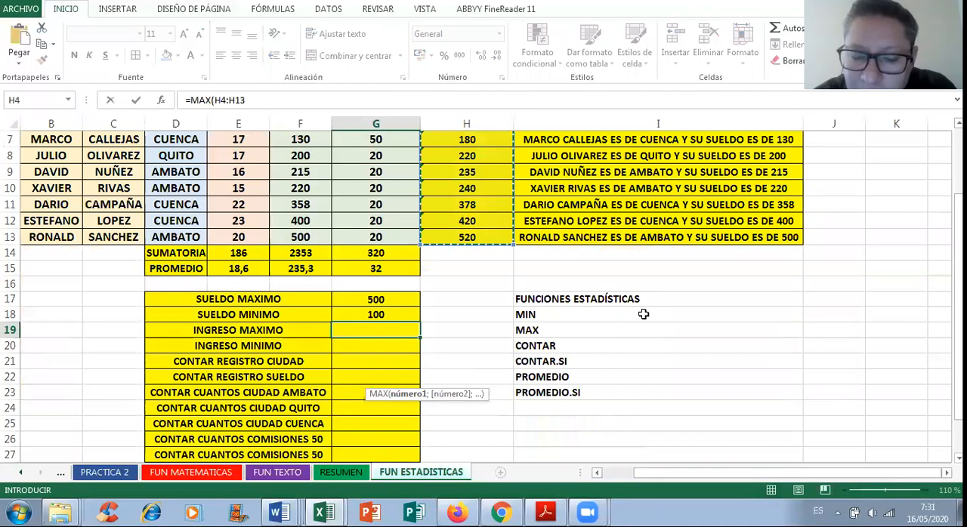
key("Return")
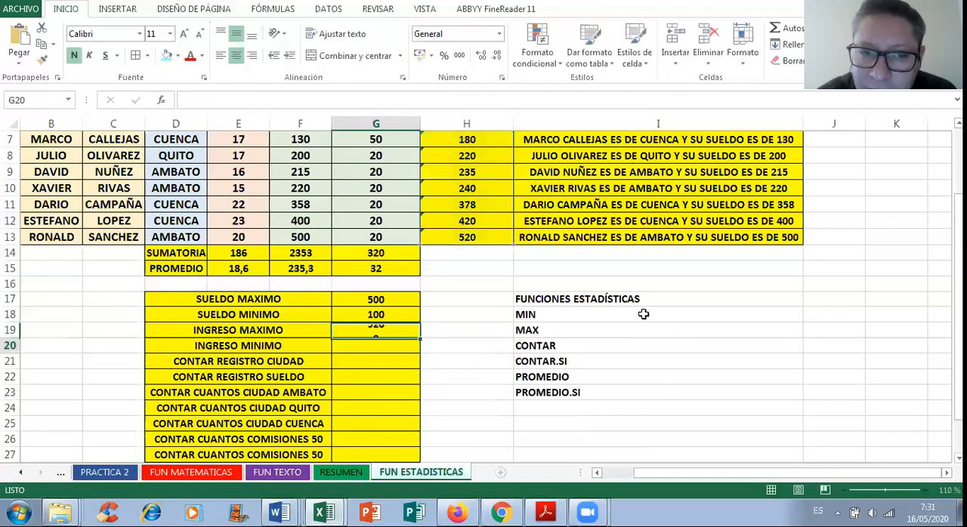
Step: Enter the formula =MIN(H4:H13) in G20 beside INGRESO MINIMO, using the TOTAL INGRESOS column as its range
scroll(589, 326, "up", 2)
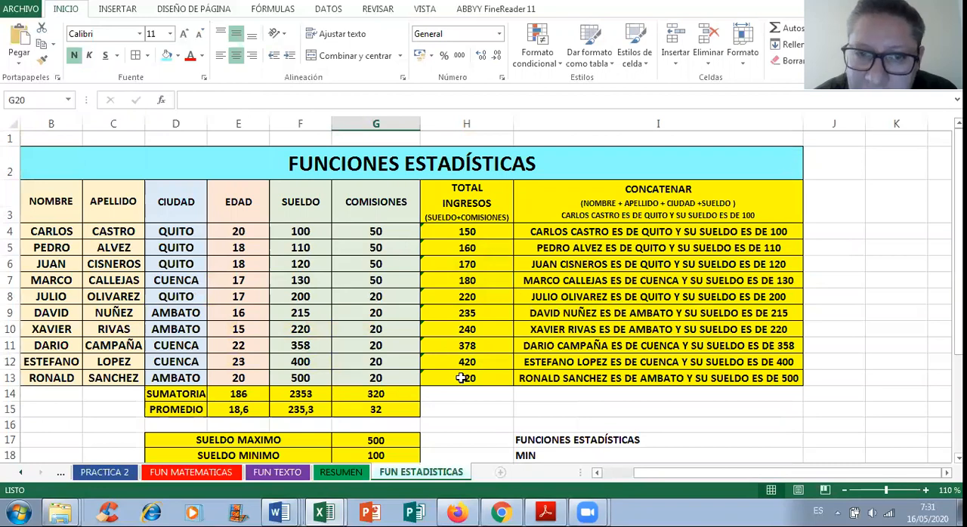
scroll(460, 379, "down", 2)
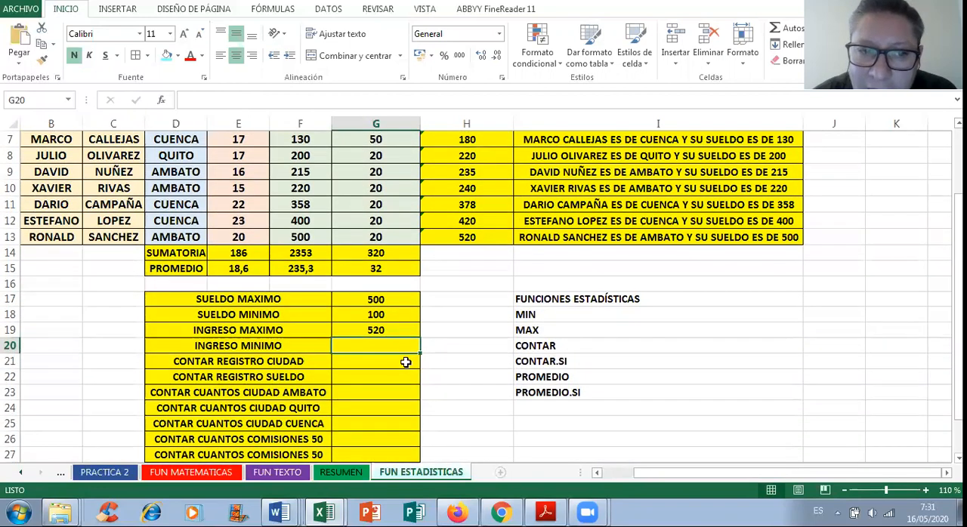
type("=MIN")
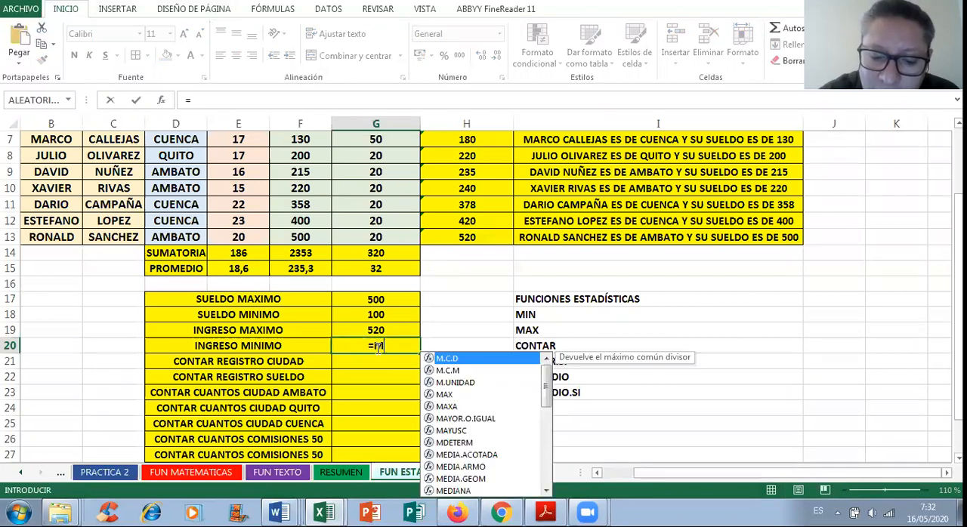
type("(")
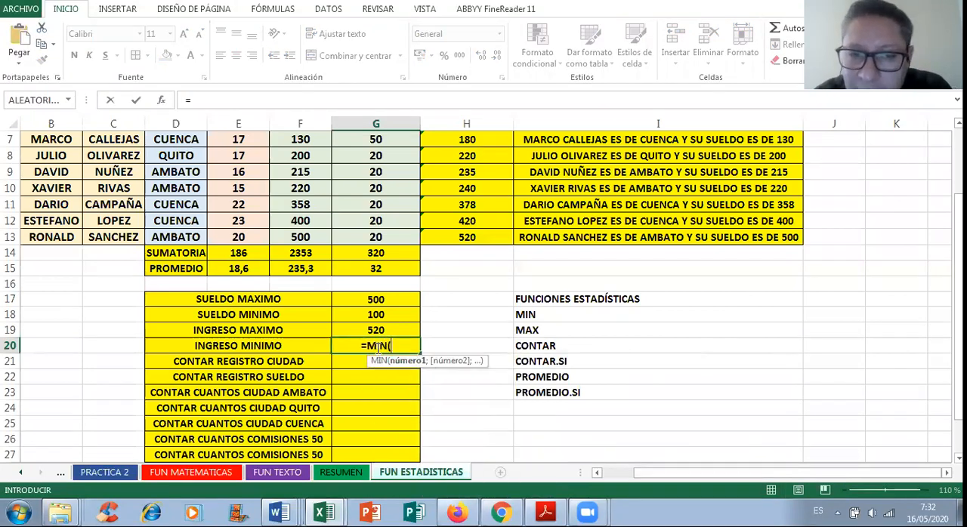
scroll(444, 360, "up", 1)
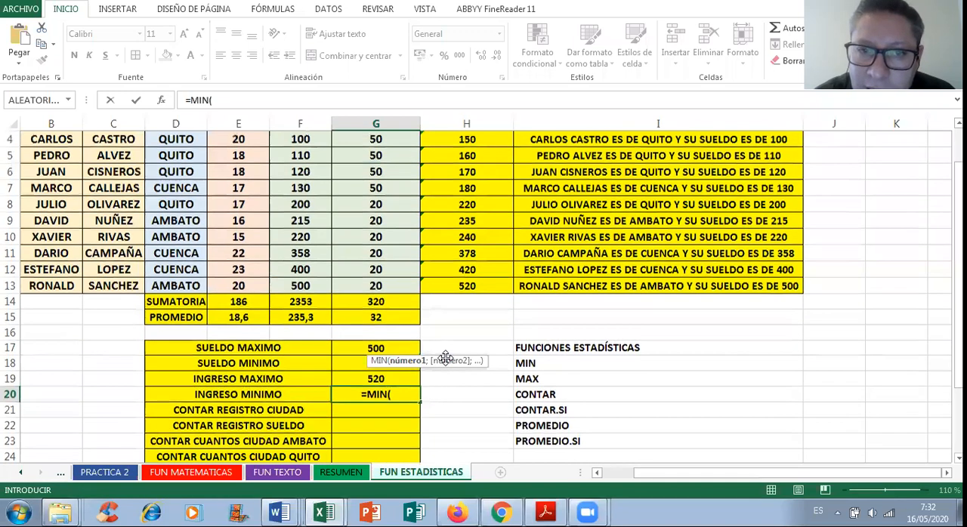
scroll(448, 250, "up", 1)
left_click_drag(456, 231, 464, 377)
scroll(603, 337, "down", 2)
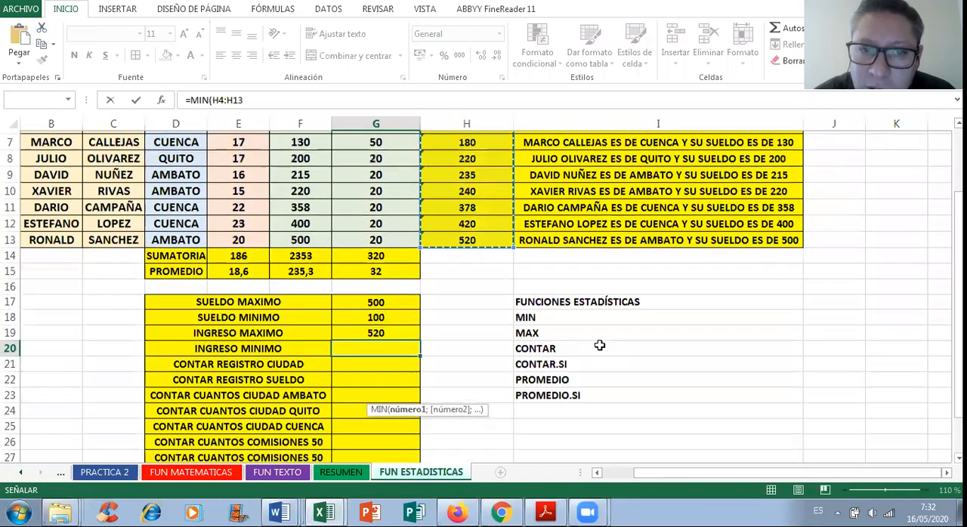
type(")")
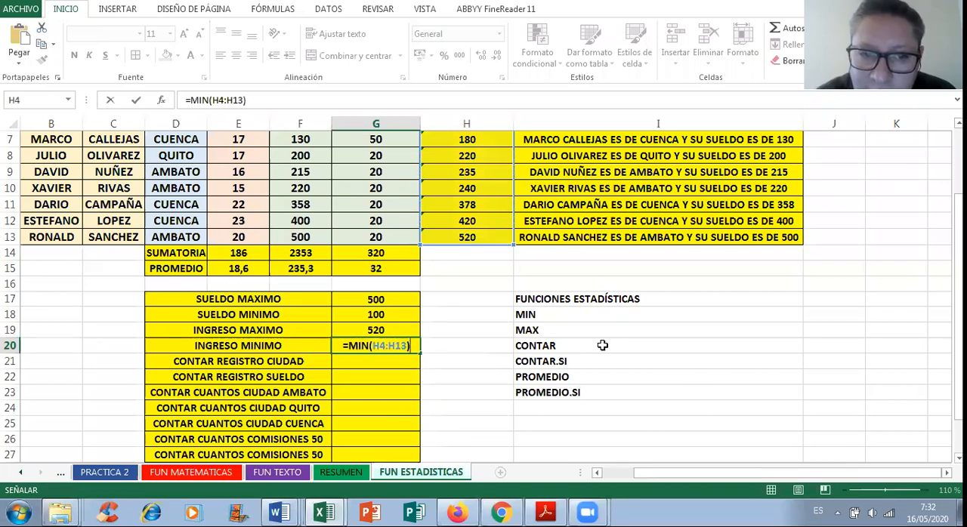
key("Return")
Step: Examine what makes up one record in the data table, selecting rows 4 and 5 as examples
scroll(603, 345, "up", 2)
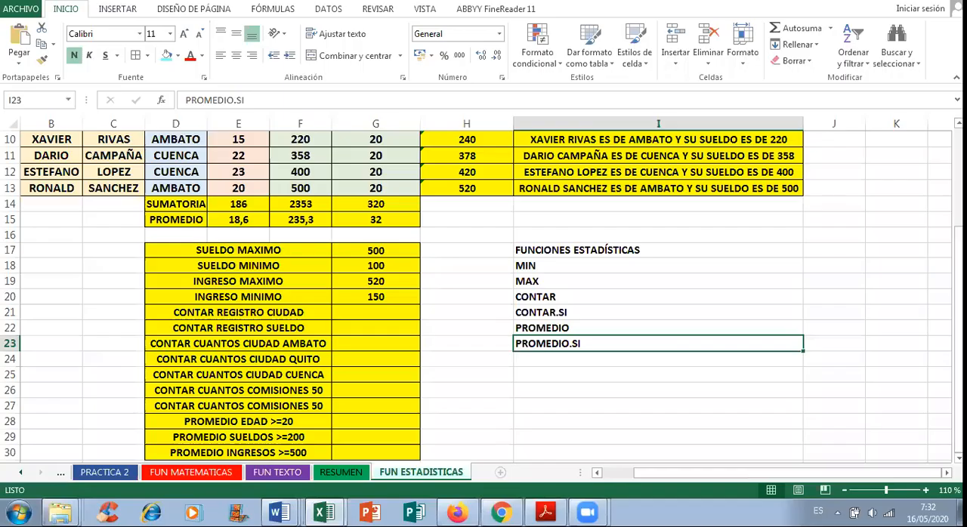
left_click(357, 311)
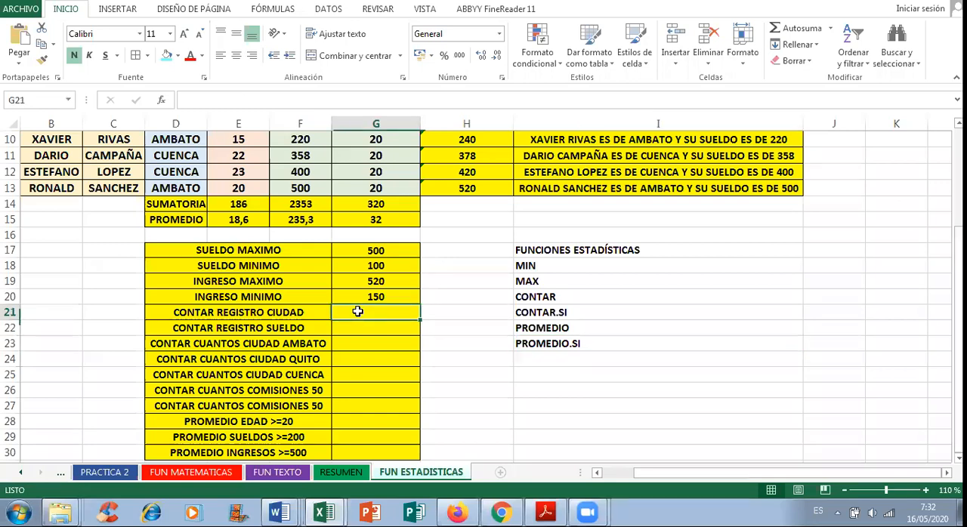
scroll(359, 307, "up", 3)
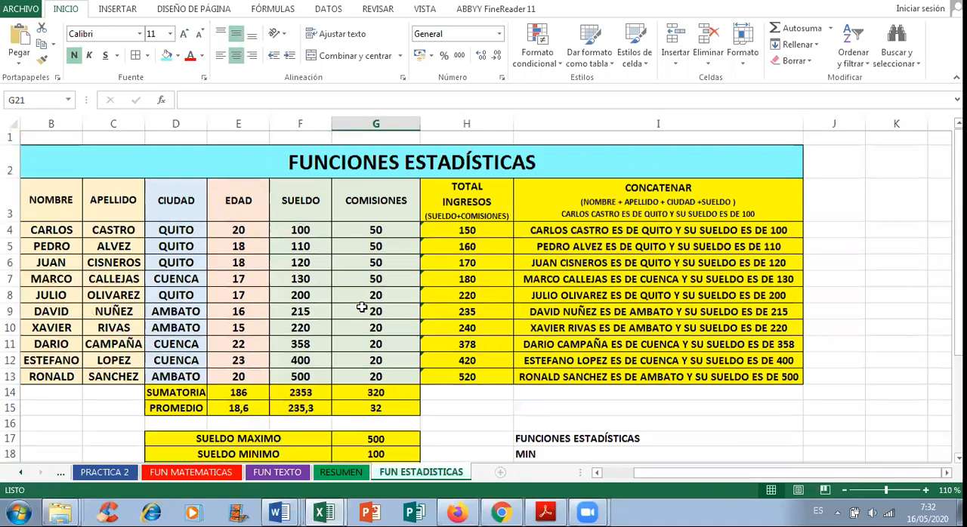
left_click_drag(648, 473, 604, 479)
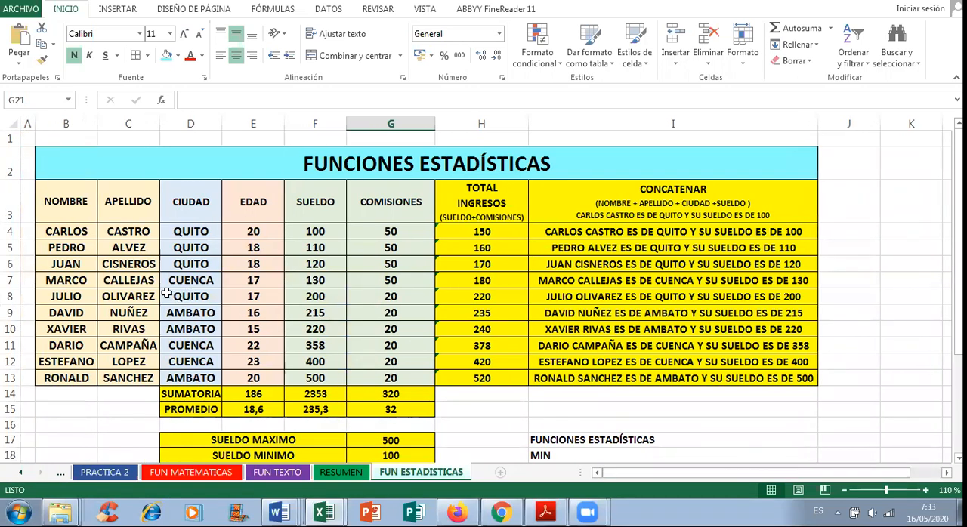
left_click(54, 231)
left_click(11, 231)
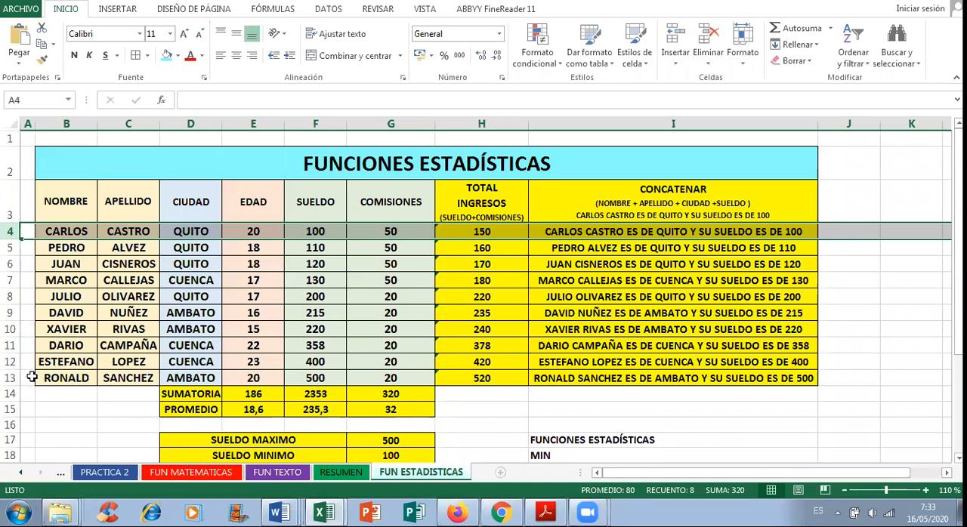
left_click(10, 248)
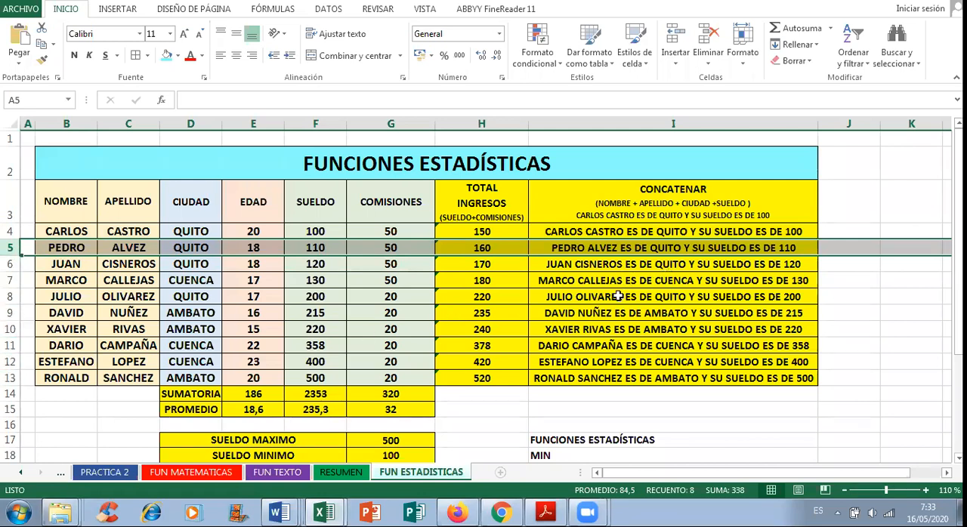
left_click(474, 280)
scroll(465, 278, "down", 2)
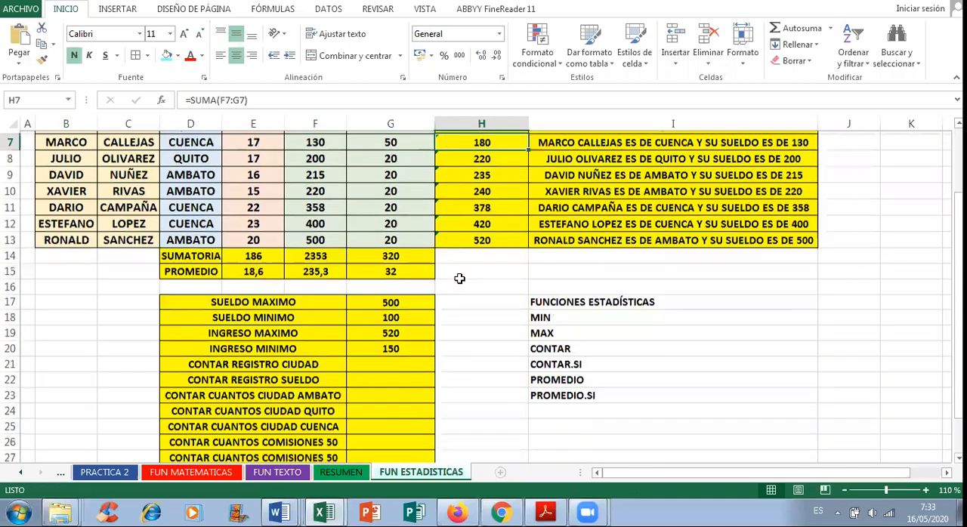
Step: Try the formula =CONTAR(D4:D13) in G21 beside CONTAR REGISTRO CIUDAD and clear the cell again
left_click(379, 363)
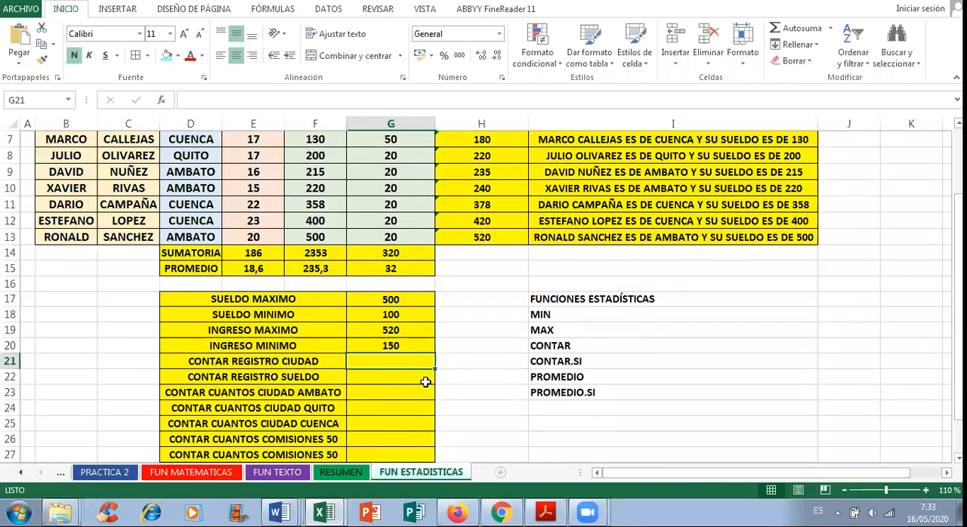
type("=CONTAR")
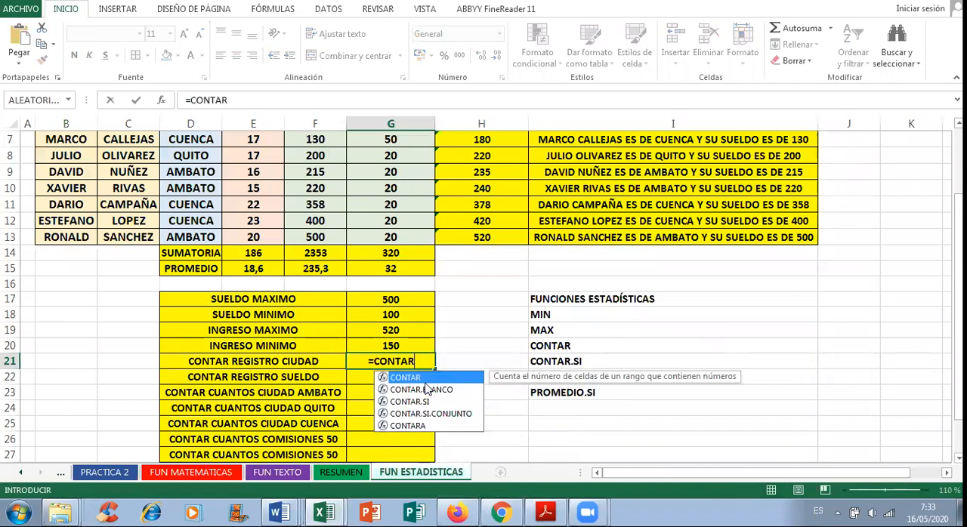
double_click(426, 381)
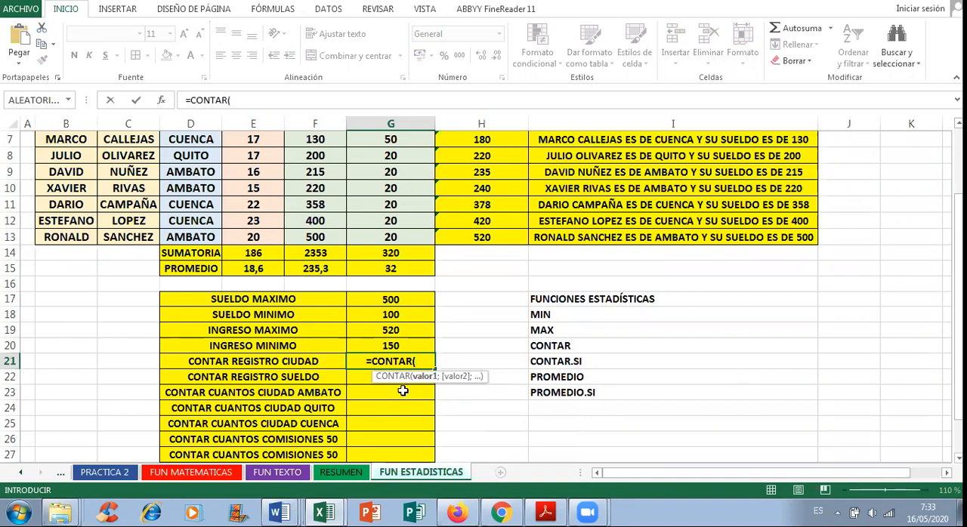
scroll(400, 389, "up", 1)
scroll(400, 389, "up", 1)
left_click_drag(190, 232, 188, 370)
type(")")
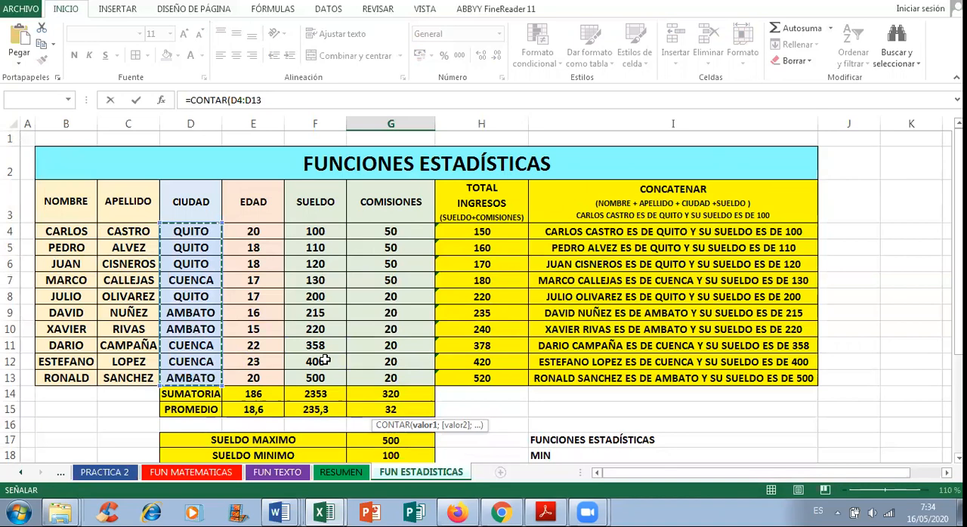
scroll(532, 295, "down", 1)
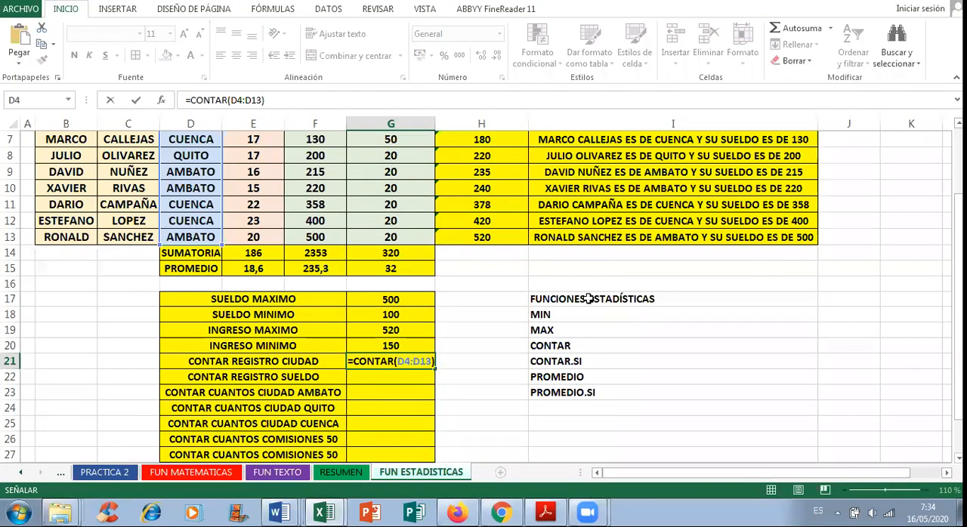
key("Return")
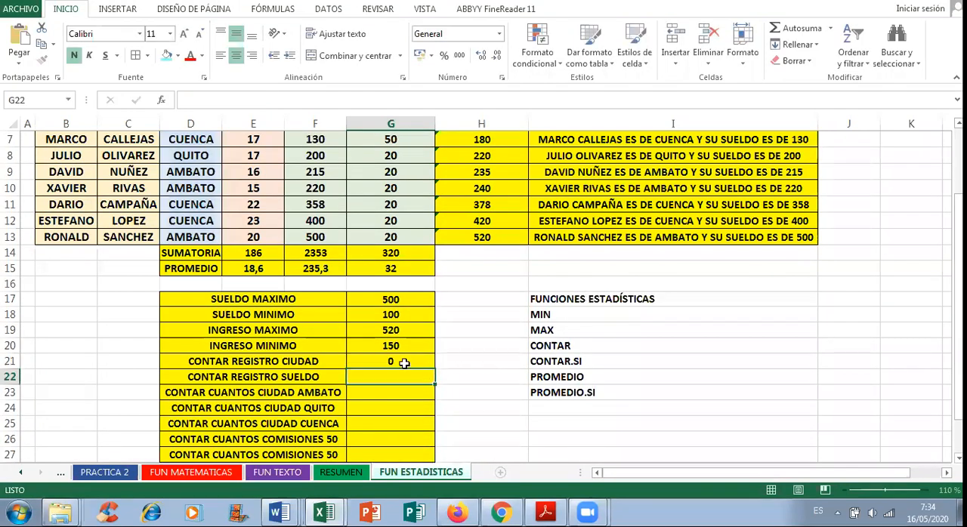
left_click(404, 363)
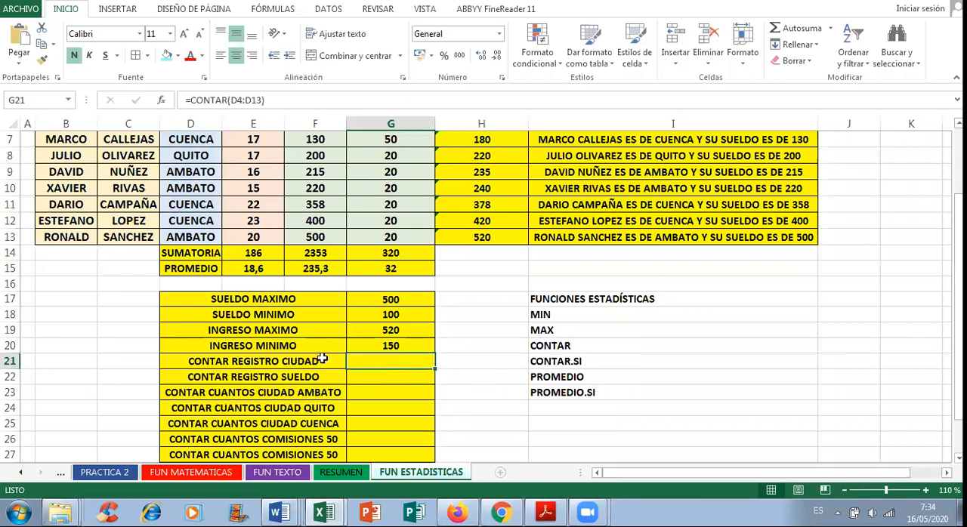
key("Delete")
Step: Change the label in D21 to CONTAR REGISTRO EDAD by replacing the word CIUDAD
scroll(313, 361, "up", 2)
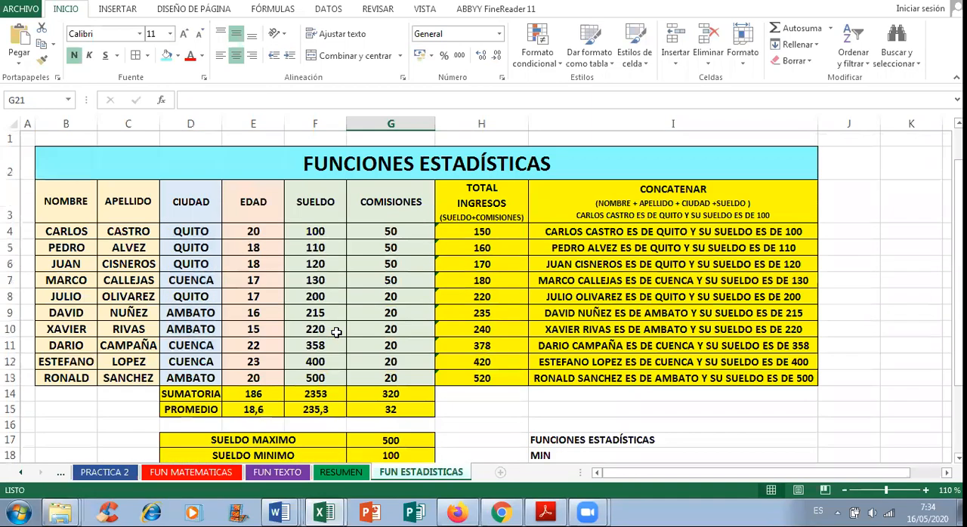
scroll(319, 327, "down", 1)
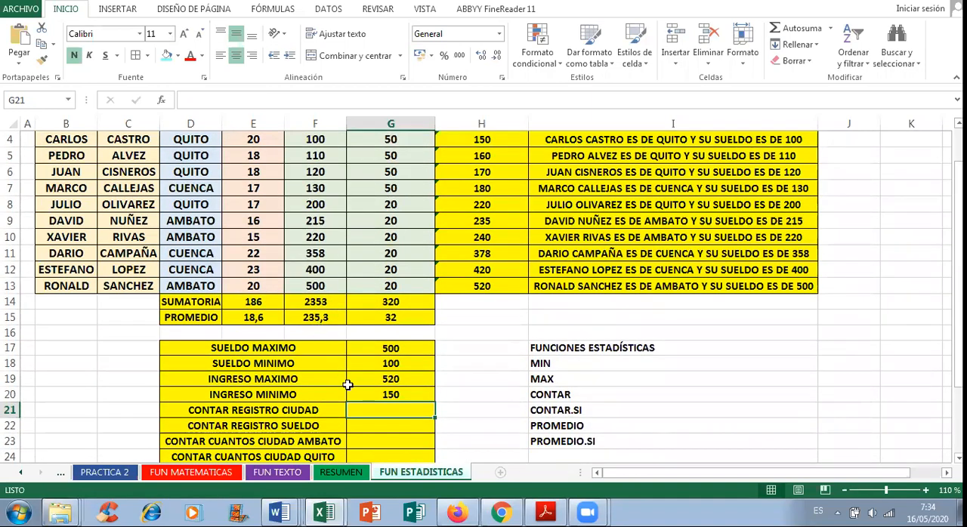
double_click(291, 410)
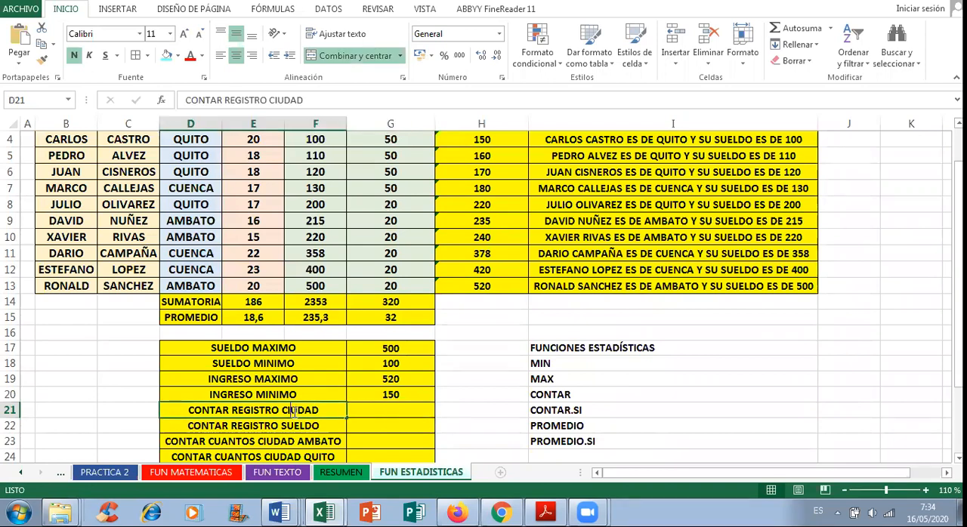
left_click_drag(282, 410, 325, 408)
scroll(404, 339, "up", 1)
scroll(404, 339, "down", 1)
type("EDAD")
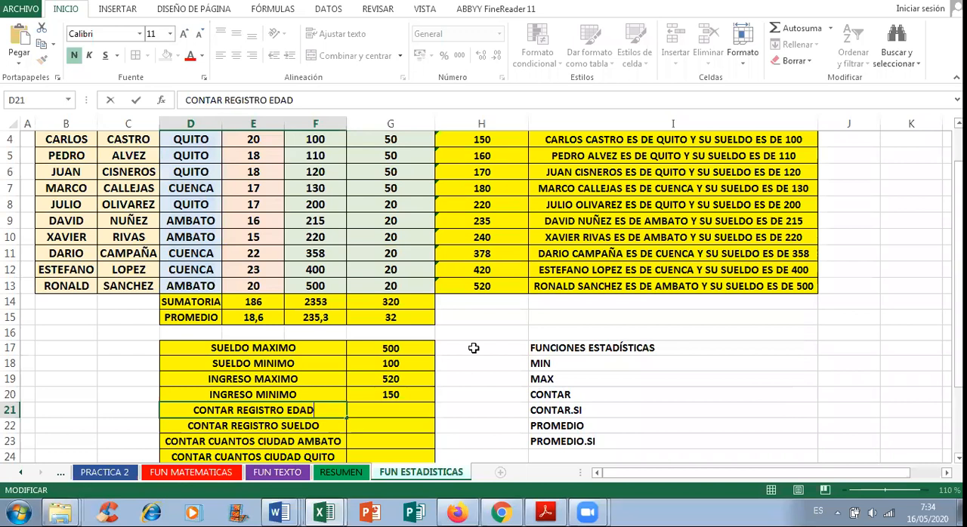
key("Return")
Step: Enter the formula =CONTAR(E4:E13) in G21 beside CONTAR REGISTRO EDAD, using the EDAD column as its range
key("Up")
key("Right")
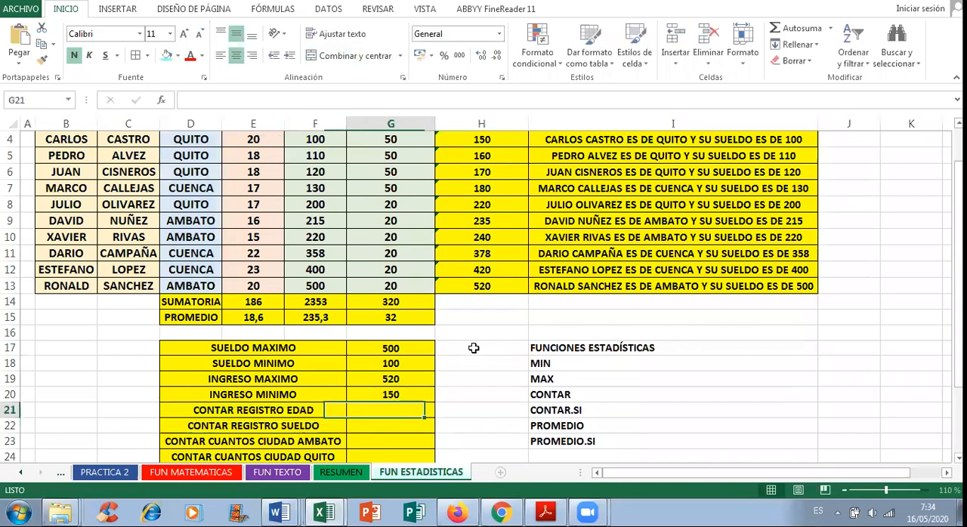
type("=C")
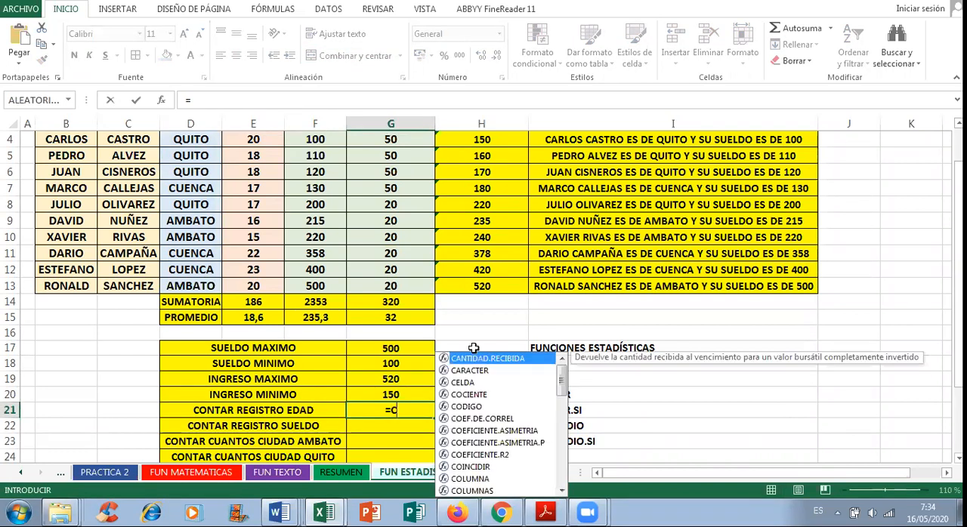
type("ONTAR(")
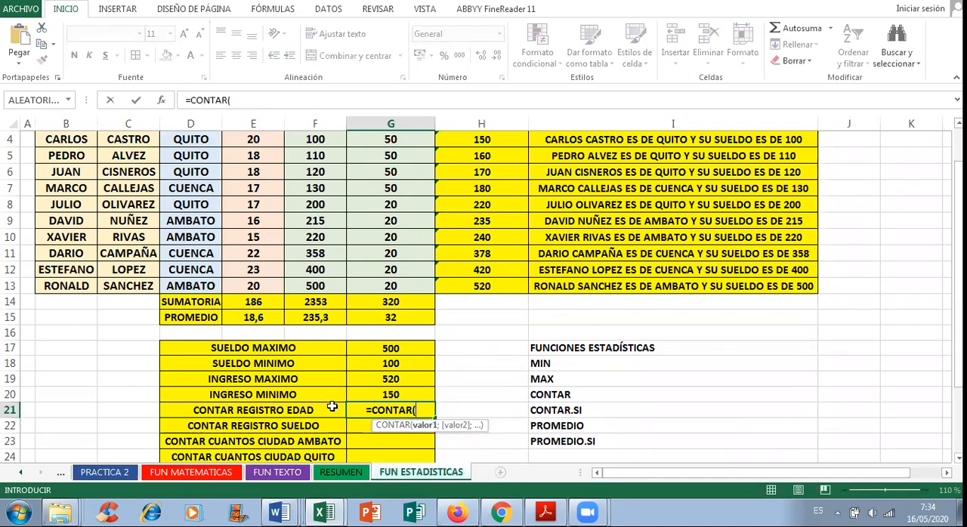
scroll(380, 370, "up", 1)
left_click_drag(254, 231, 269, 373)
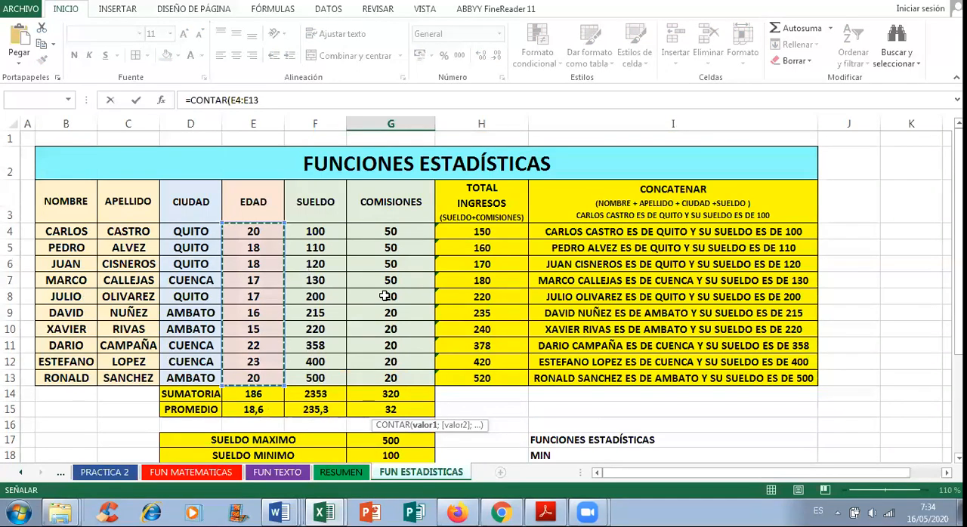
scroll(528, 370, "down", 2)
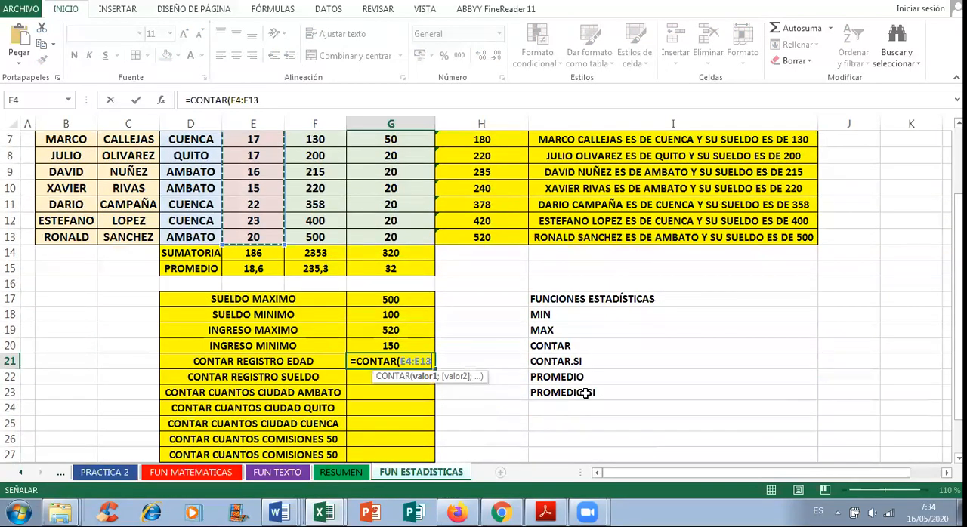
key("Return")
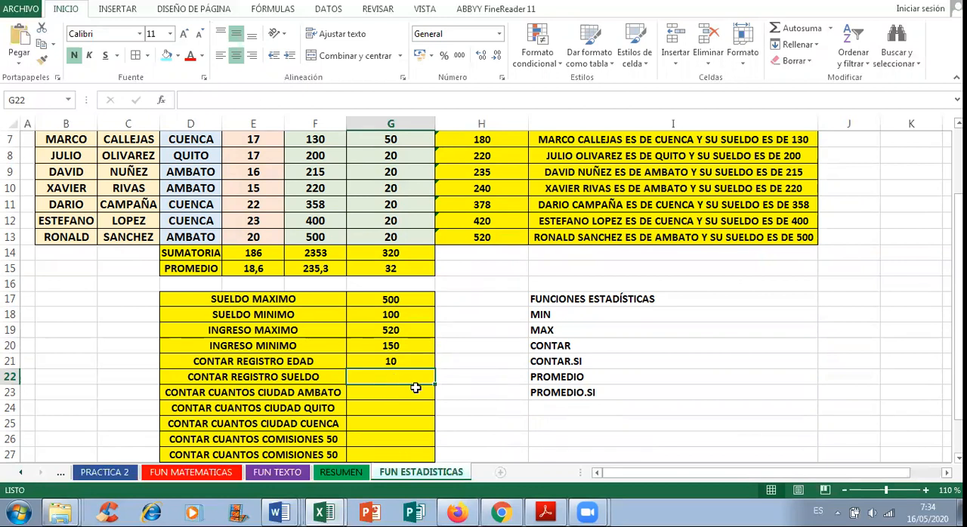
Step: Enter the formula =CONTAR(F4:F13) in G22 beside CONTAR REGISTRO SUELDO, using the SUELDO column as its range
type("=CONTRA")
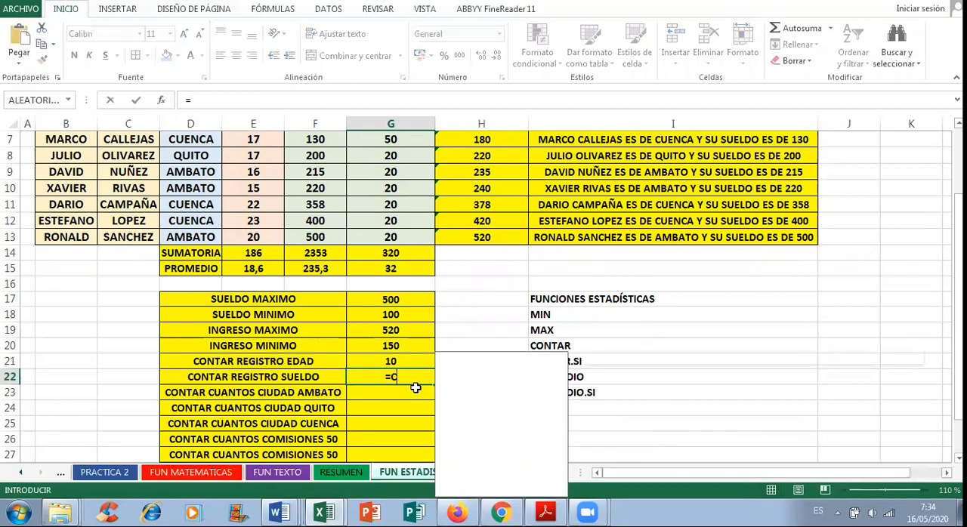
key("BackSpace")
key("BackSpace")
type("AR")
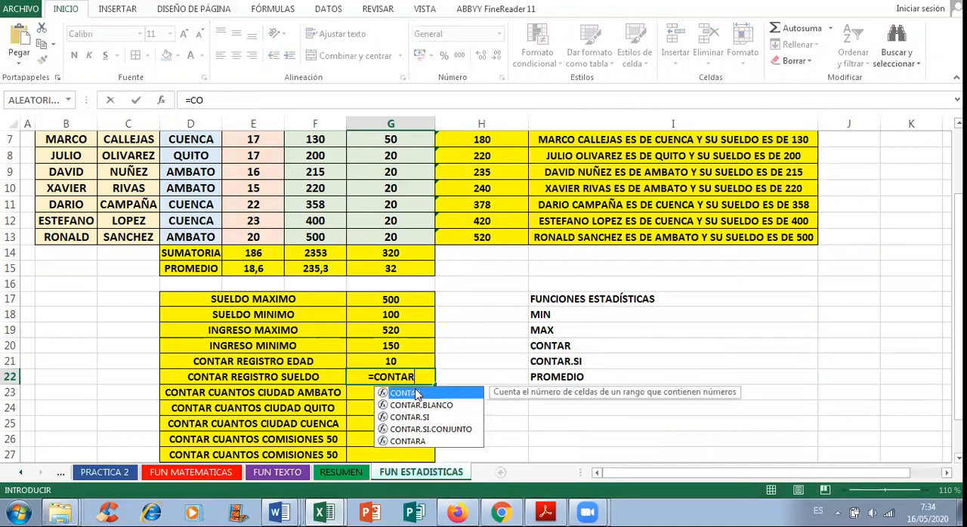
double_click(416, 394)
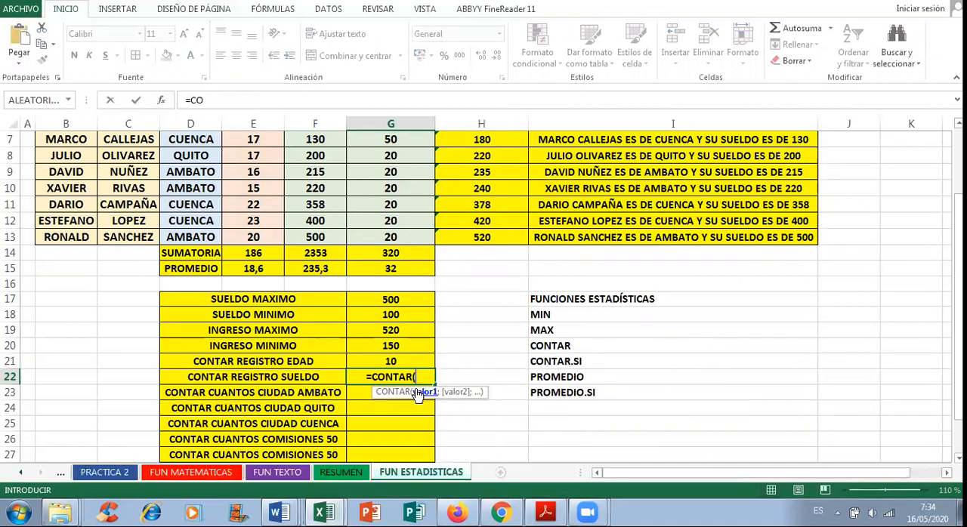
scroll(298, 376, "up", 1)
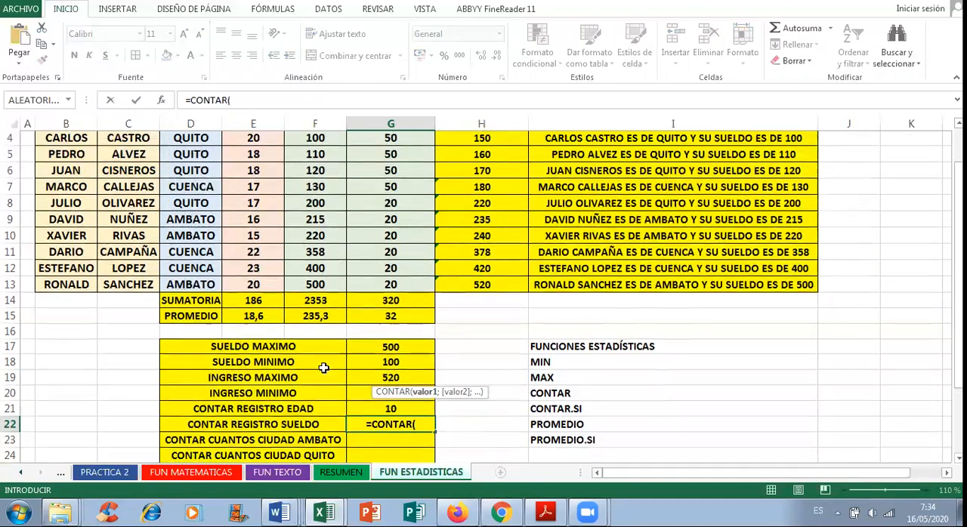
scroll(324, 368, "up", 1)
left_click_drag(320, 231, 321, 376)
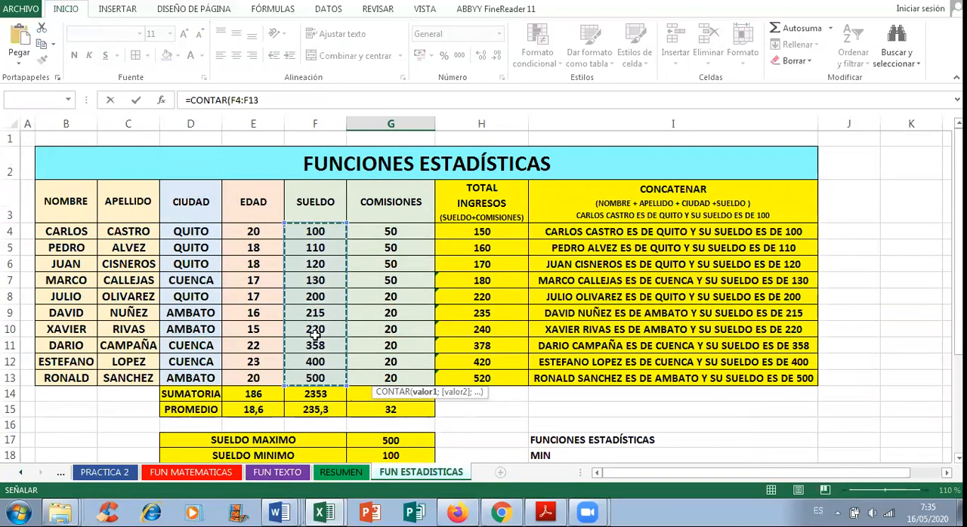
scroll(492, 313, "down", 2)
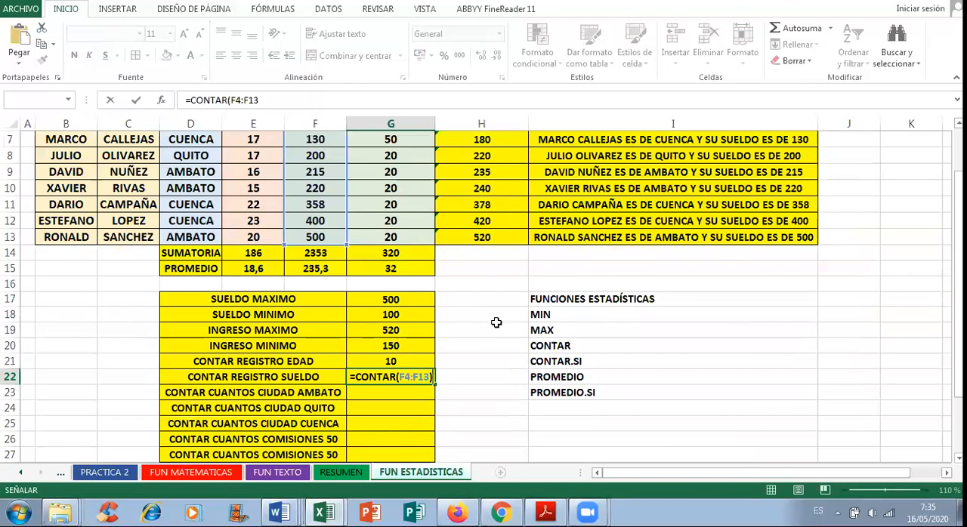
key("Return")
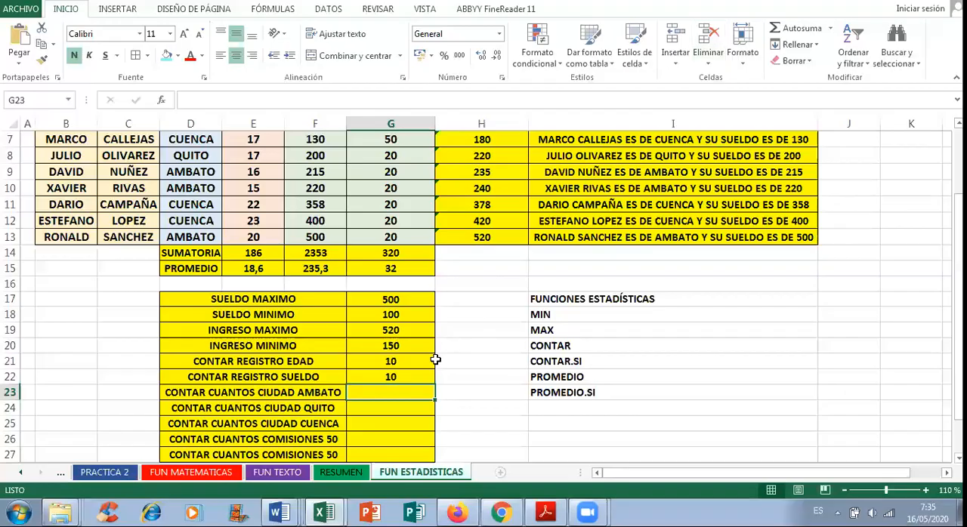
Step: Start a CONTAR.SI formula in G23 beside CONTAR CUANTOS CIUDAD AMBATO, using the CIUDAD cells D4:D13 as its range
scroll(392, 352, "down", 1)
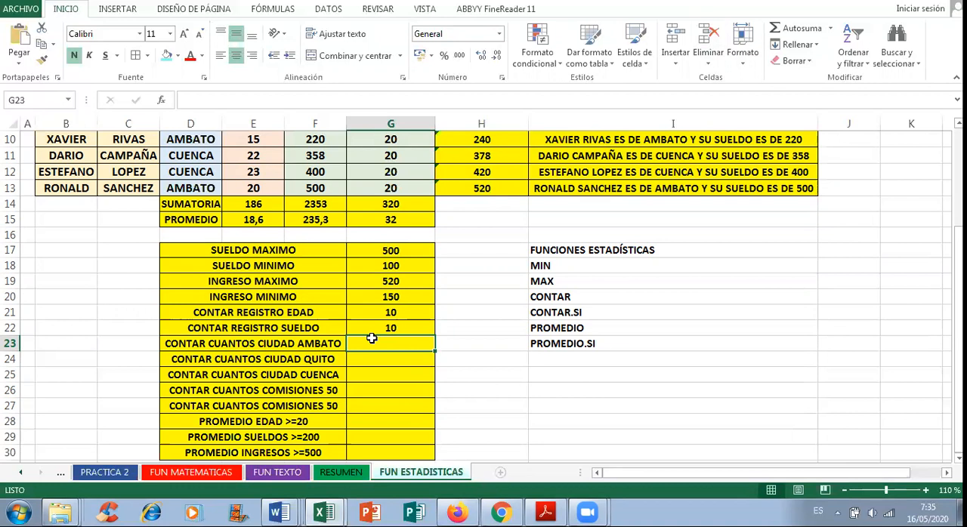
left_click(561, 311)
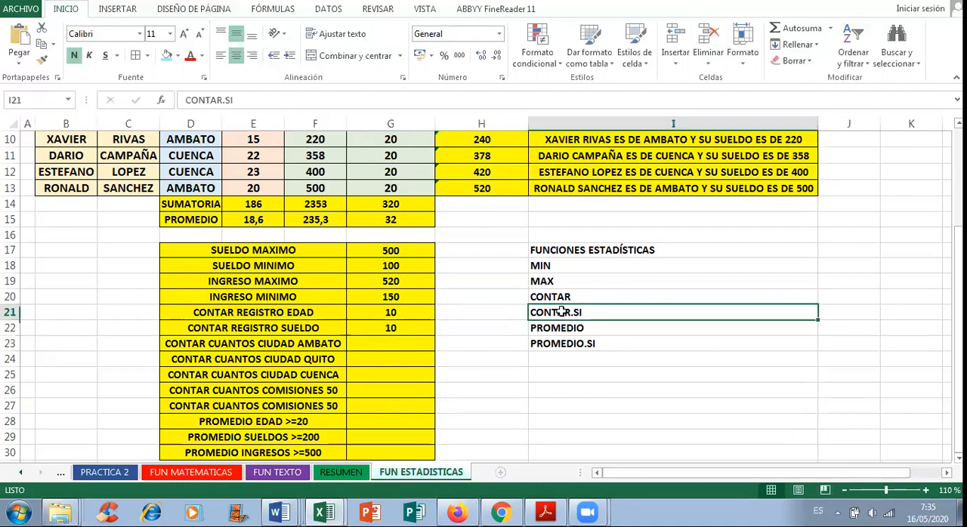
left_click(380, 341)
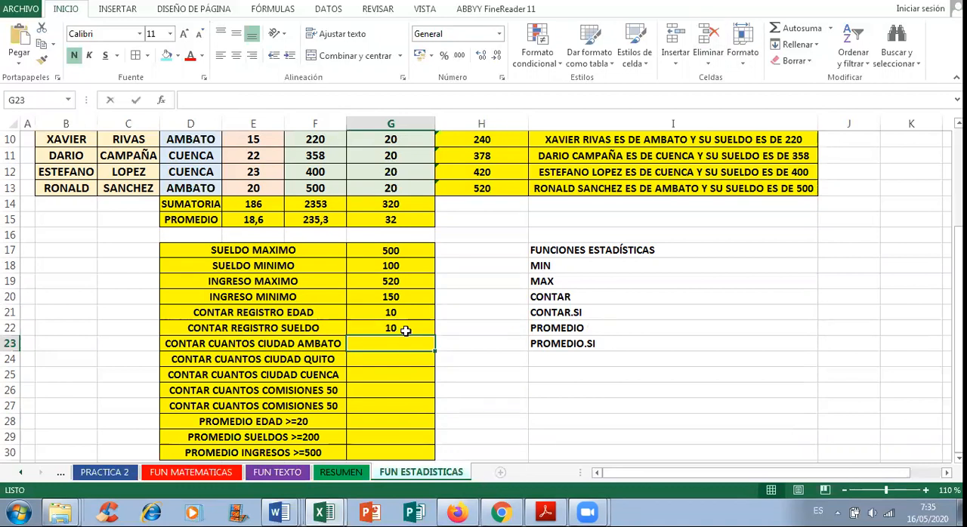
type("=CONTE")
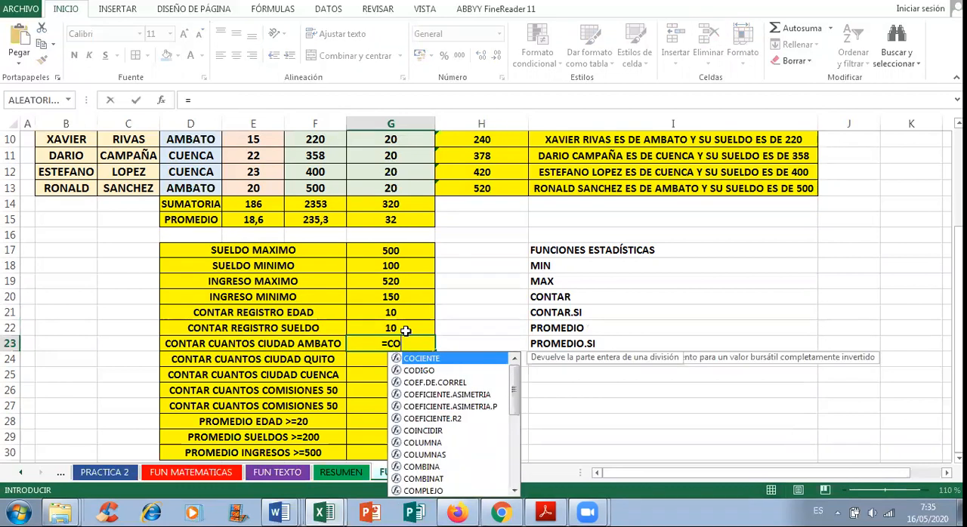
key("BackSpace")
type("AR.SI")
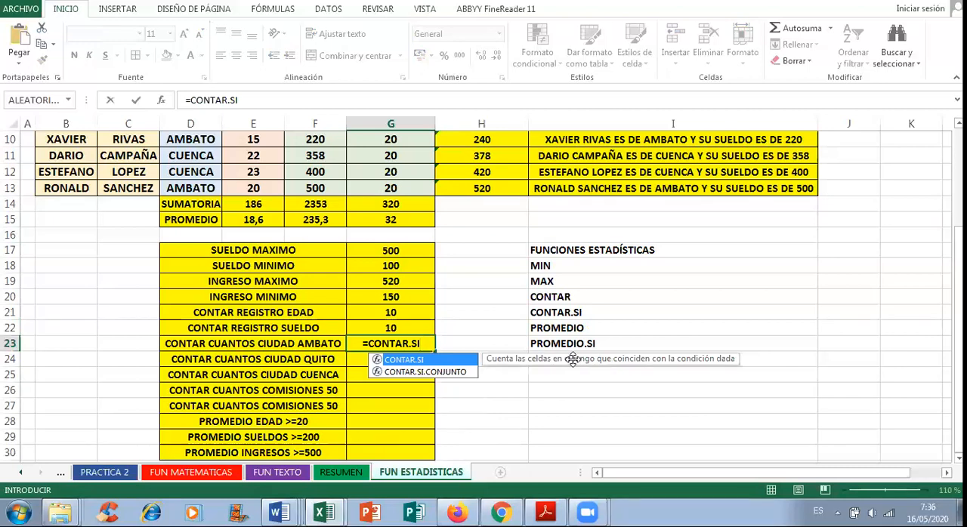
type("(")
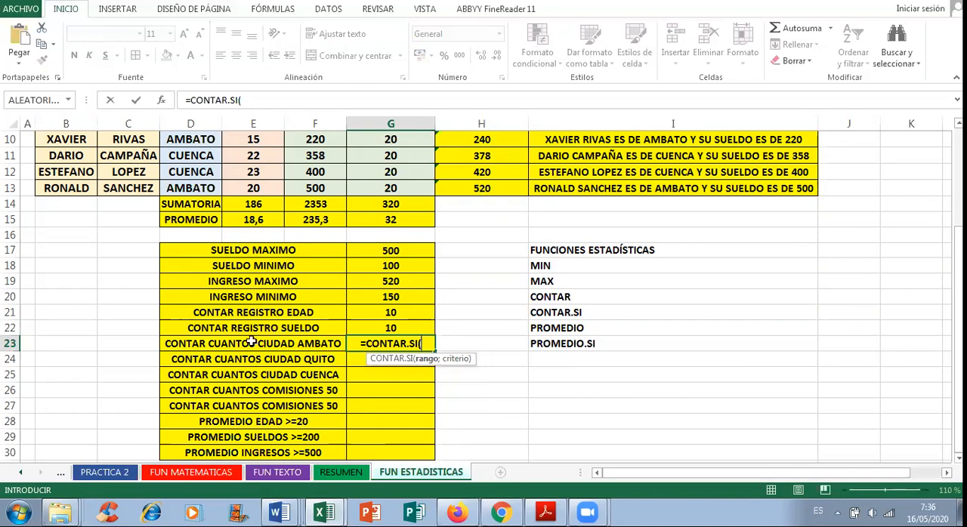
scroll(296, 346, "up", 3)
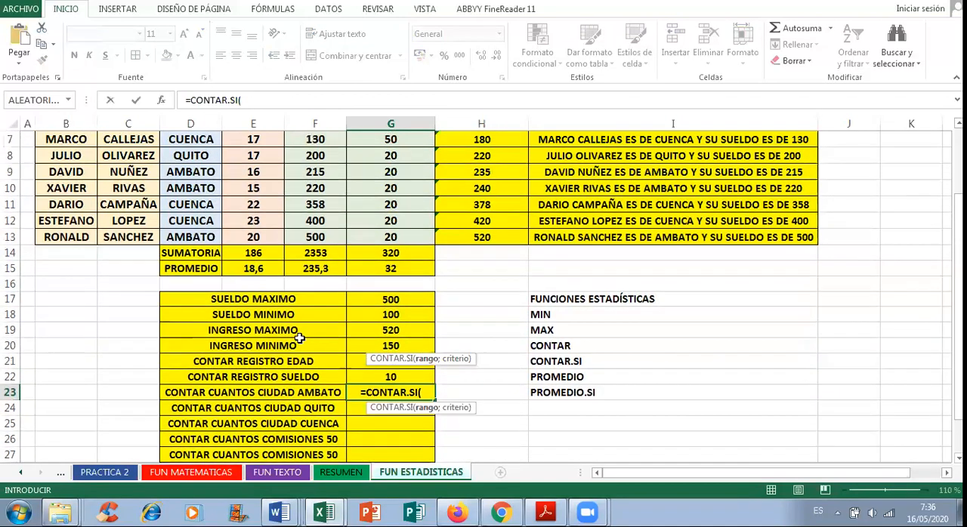
scroll(298, 323, "up", 1)
left_click_drag(185, 231, 189, 377)
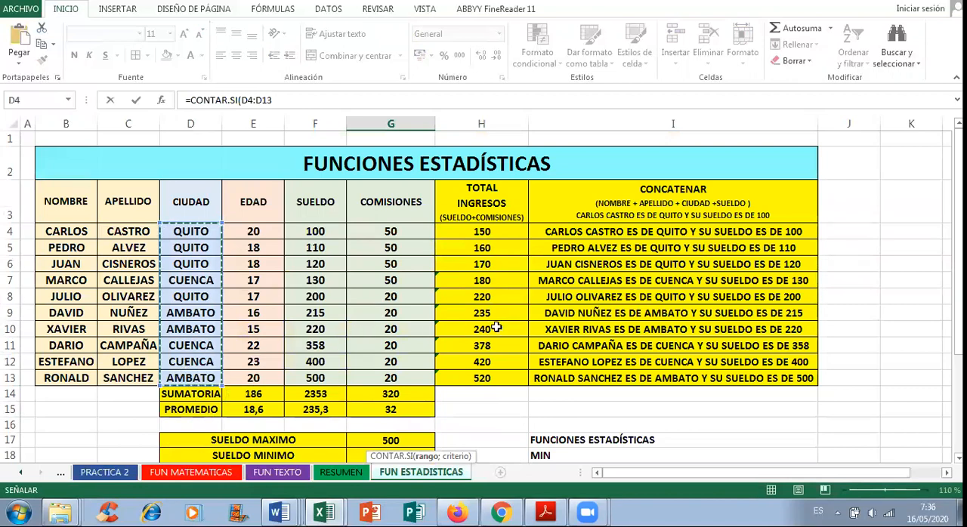
scroll(640, 339, "down", 2)
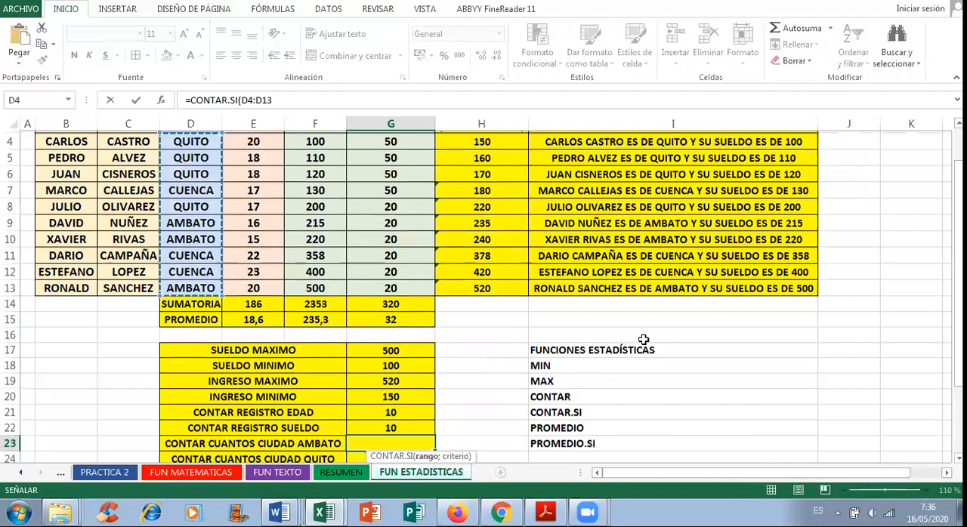
scroll(644, 343, "down", 1)
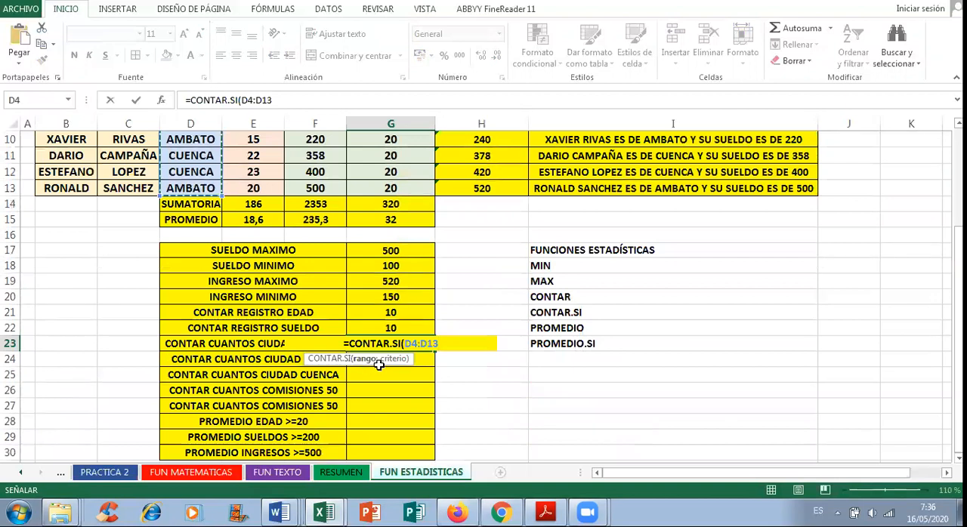
Step: Complete the G23 formula with the criterion "AMBATO" so it reads =CONTAR.SI(D4:D13;"AMBATO")
type(";")
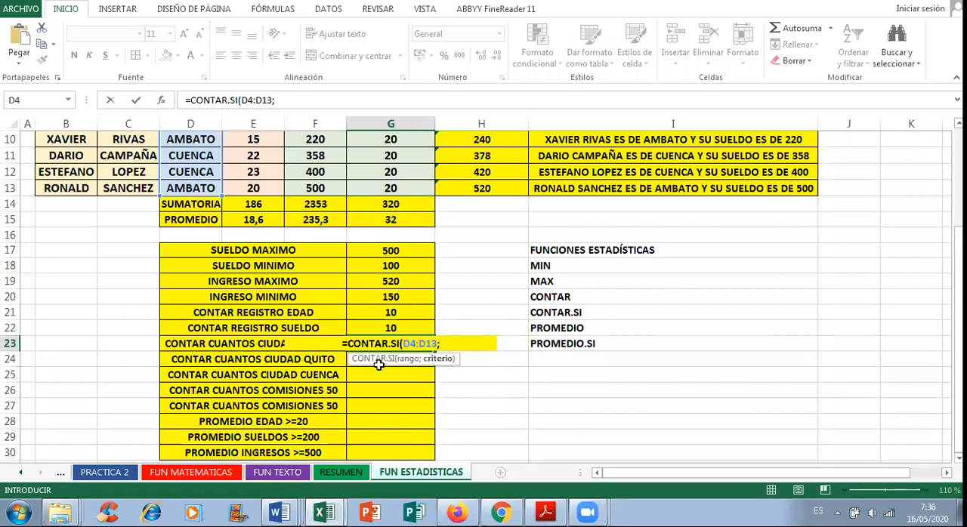
type("\"")
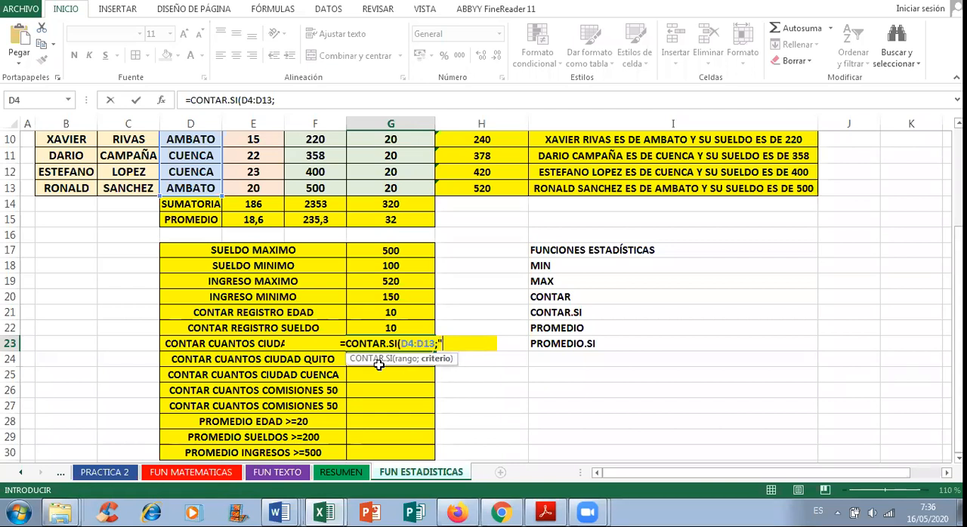
type("AM")
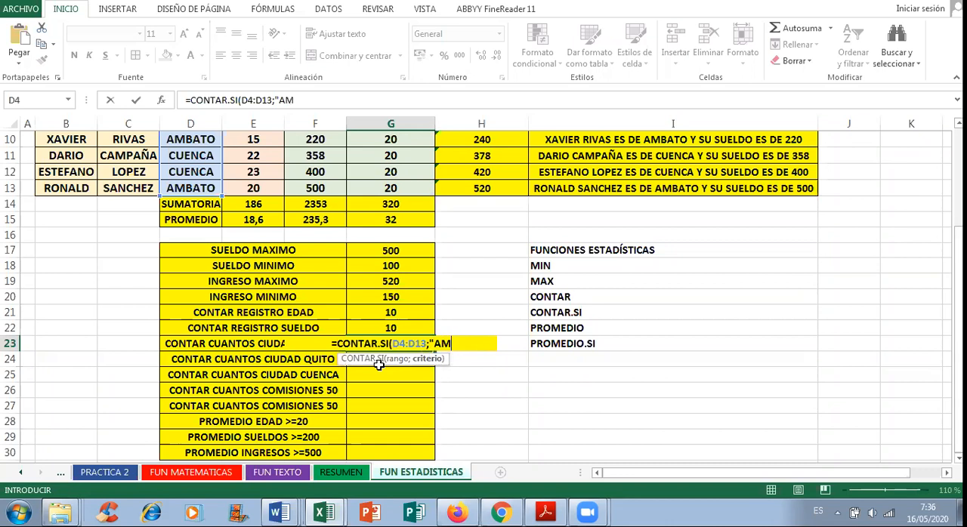
type("BATO\")")
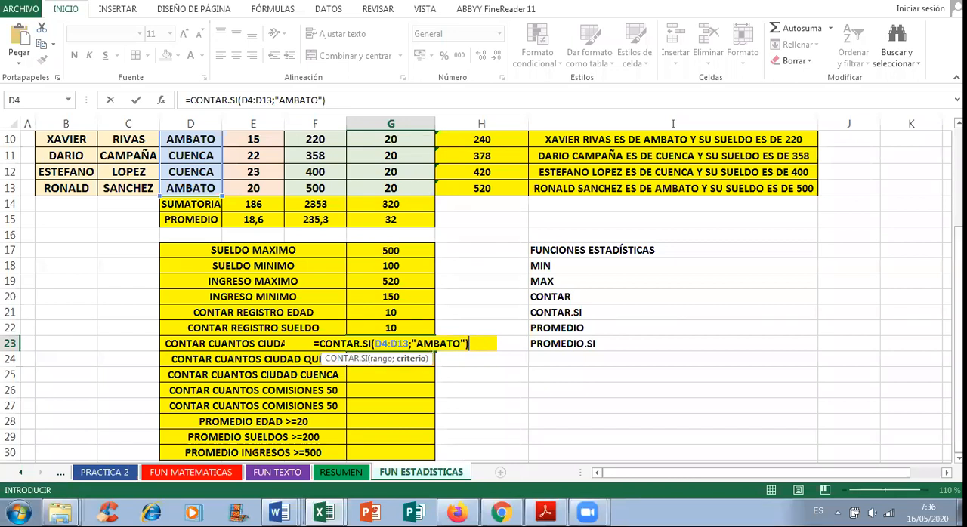
key("Return")
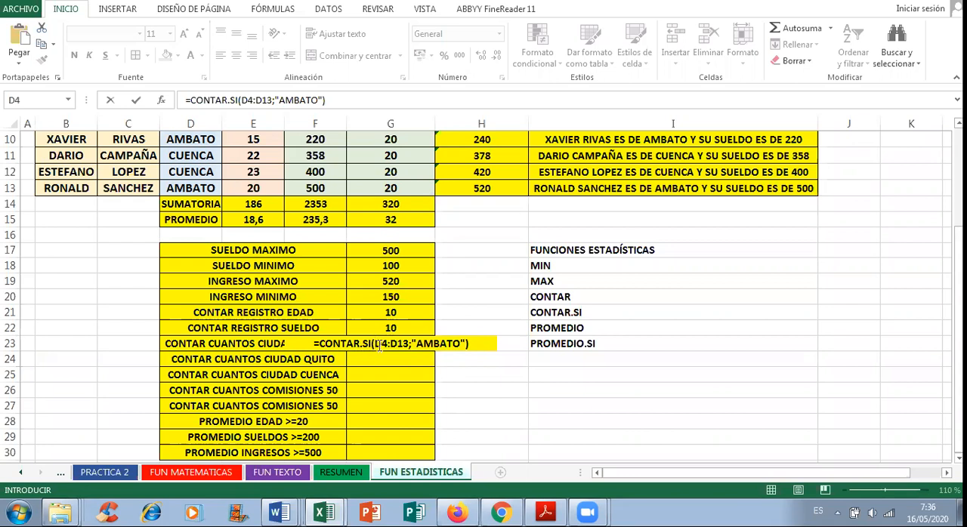
left_click(478, 342)
key("Return")
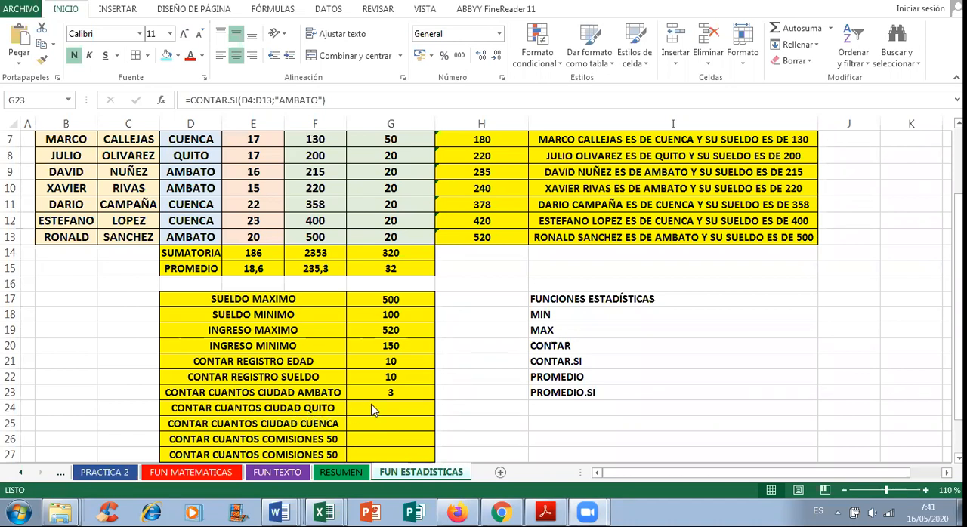
Step: Start a CONTAR.SI formula in G24 beside CONTAR CUANTOS CIUDAD QUITO, using the CIUDAD cells D4:D13 as its range
left_click(372, 409)
type("=")
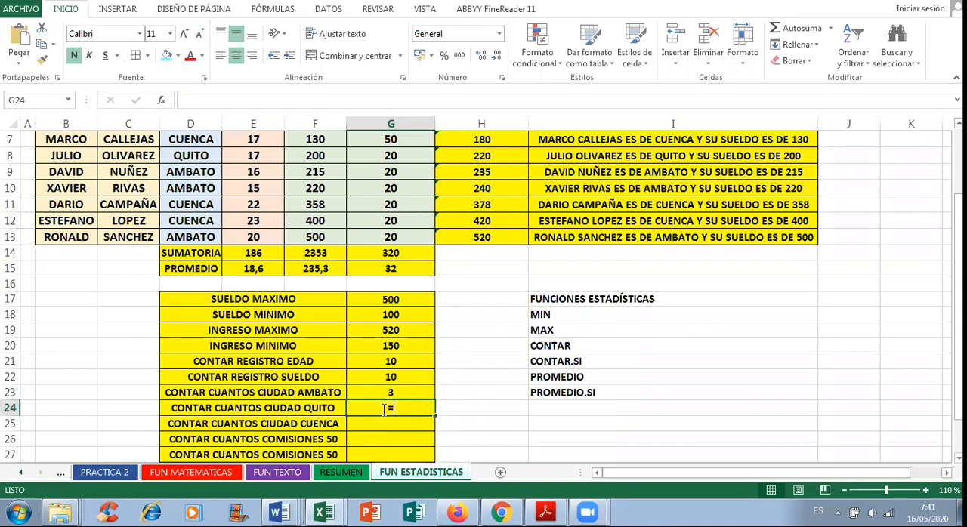
type("CONTAR")
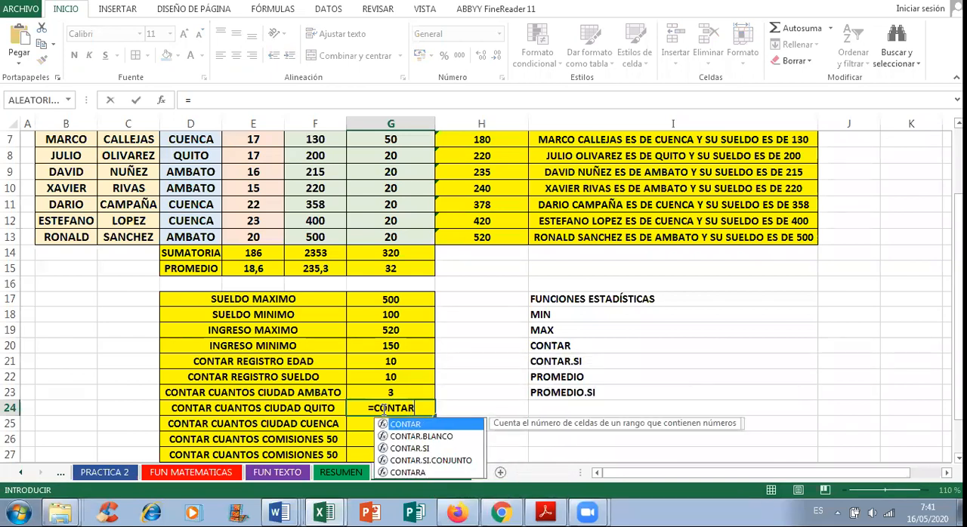
type(".SI")
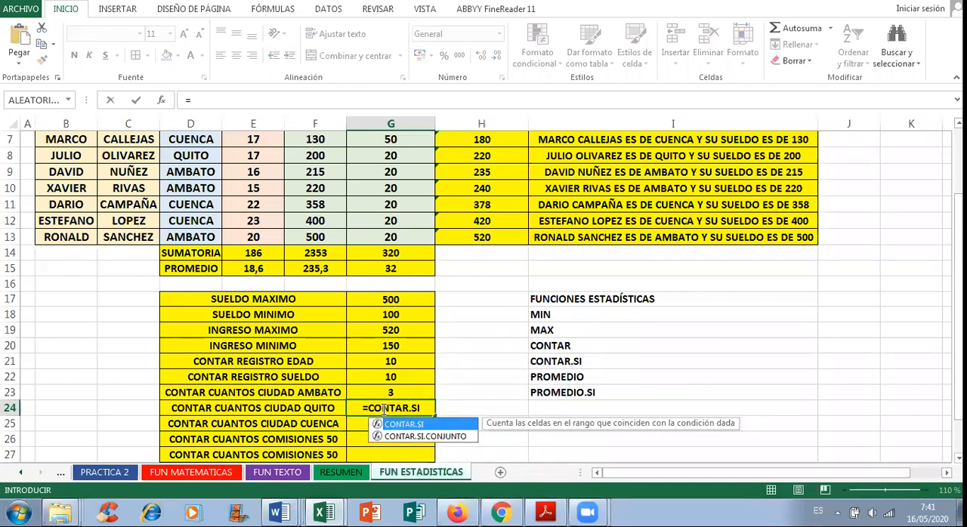
double_click(421, 425)
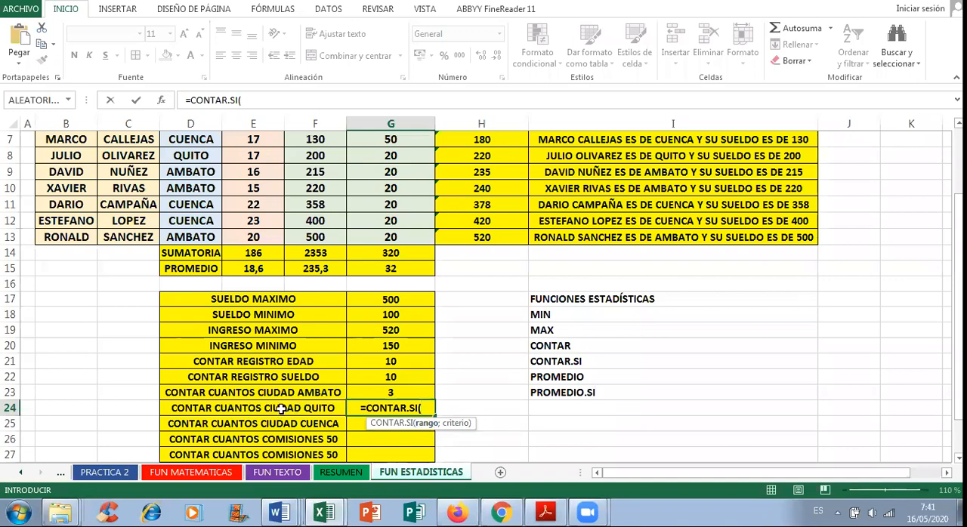
scroll(247, 346, "up", 1)
scroll(244, 321, "up", 1)
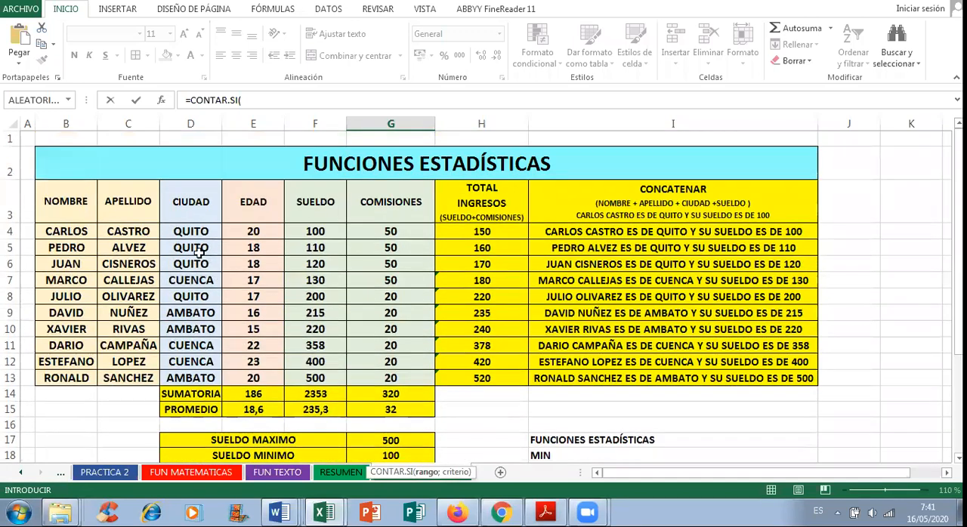
left_click(185, 234)
left_click_drag(185, 236, 181, 363)
scroll(642, 389, "down", 4)
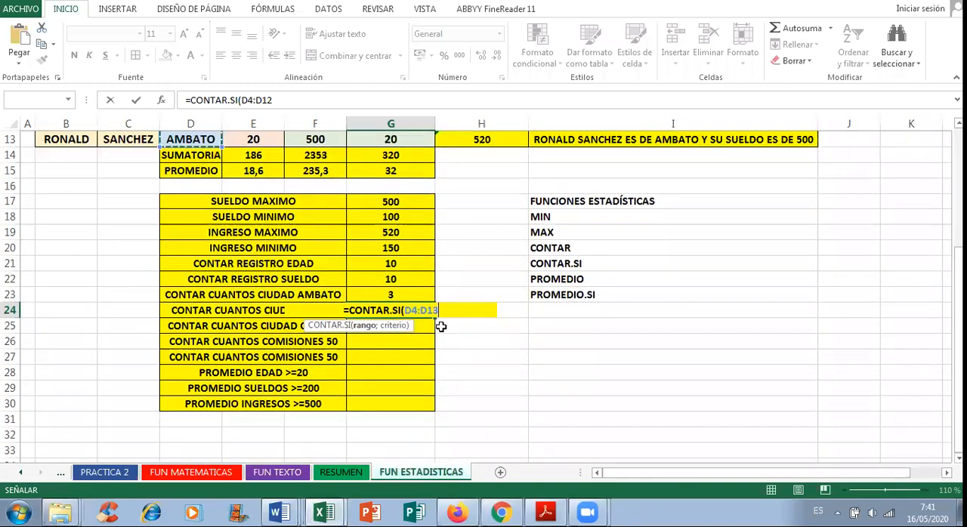
Step: Complete the G24 formula as =CONTAR.SI(D4:D13;"QUITO") and check it against the CIUDAD column
type(";")
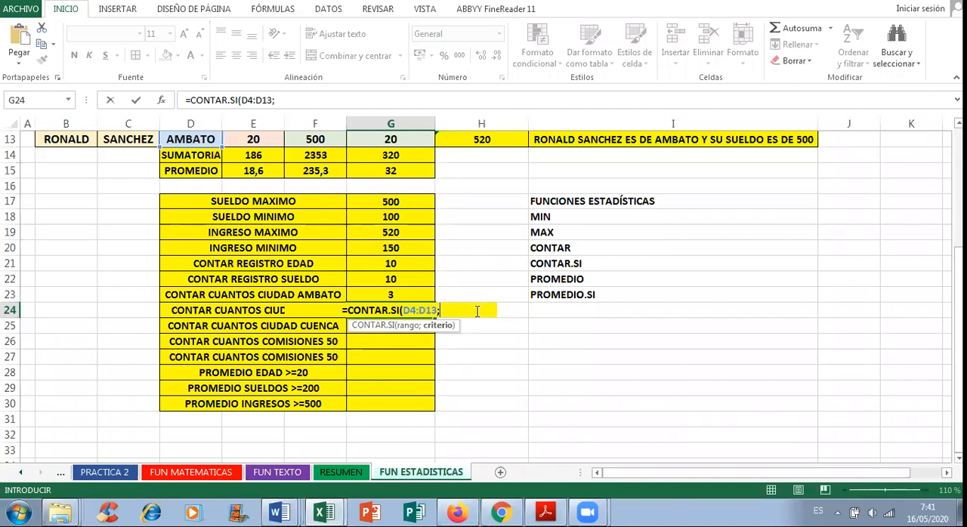
type("\"")
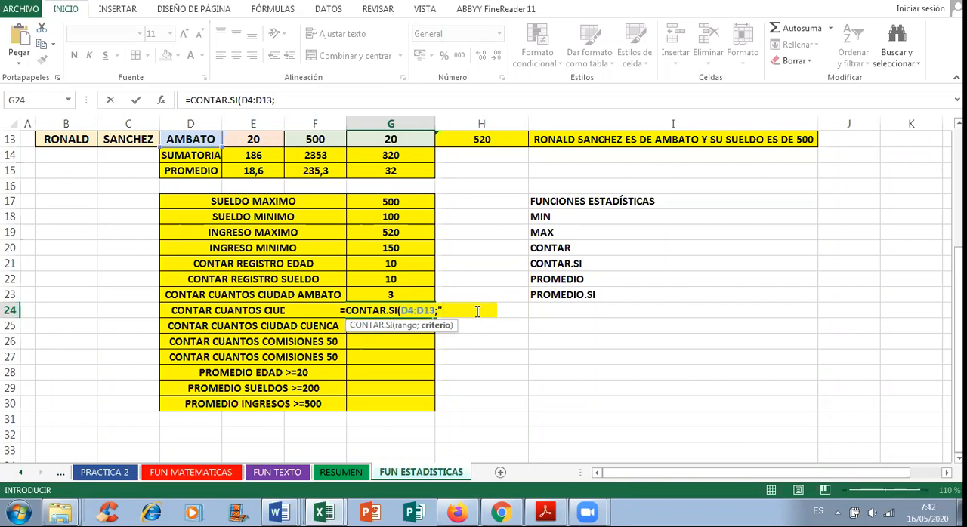
type("QUITO")
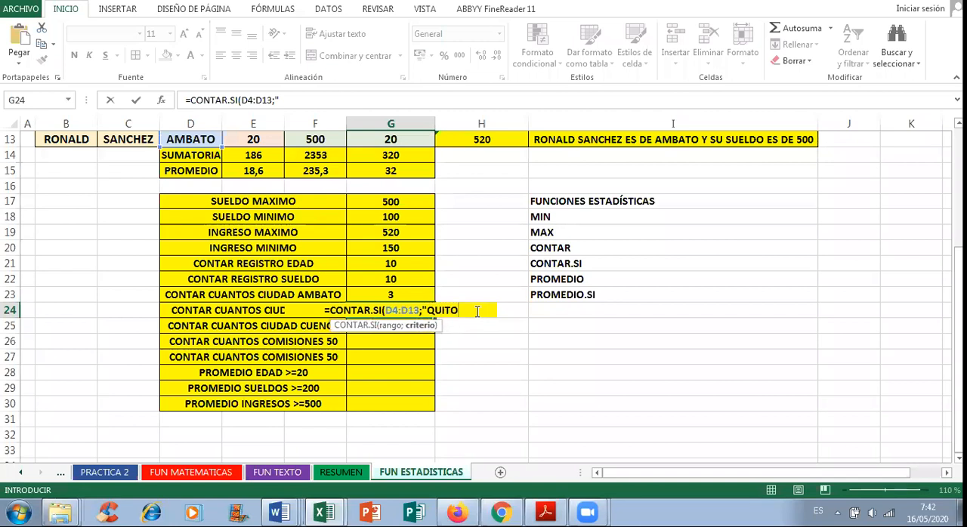
type("\")")
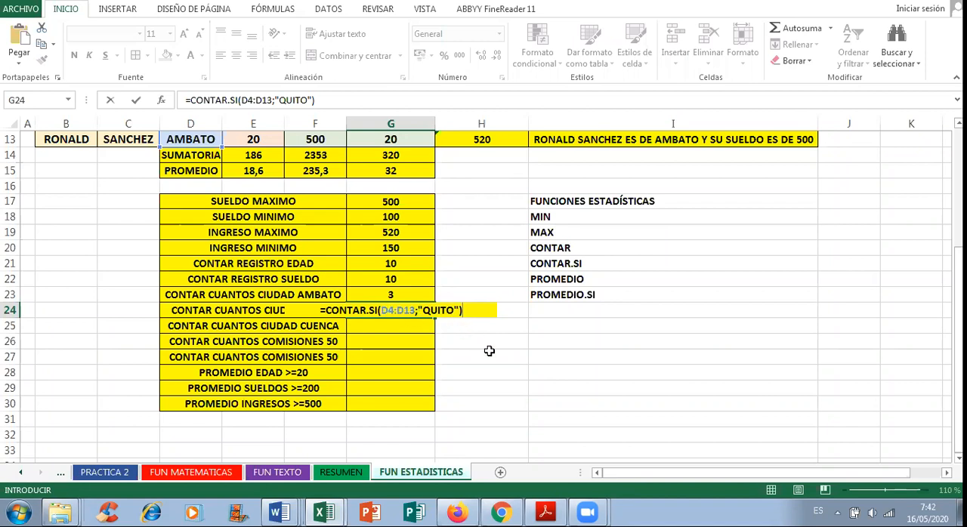
key("Return")
scroll(479, 349, "up", 3)
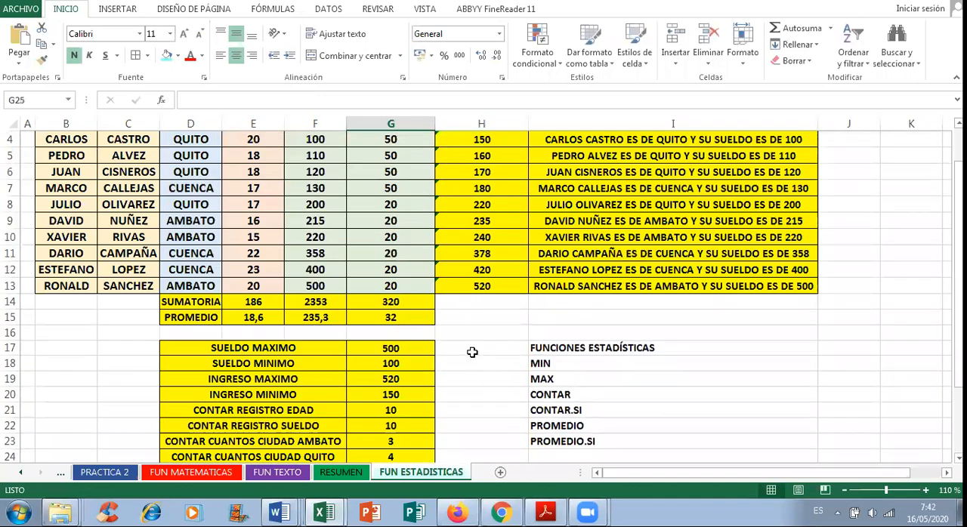
scroll(472, 352, "up", 1)
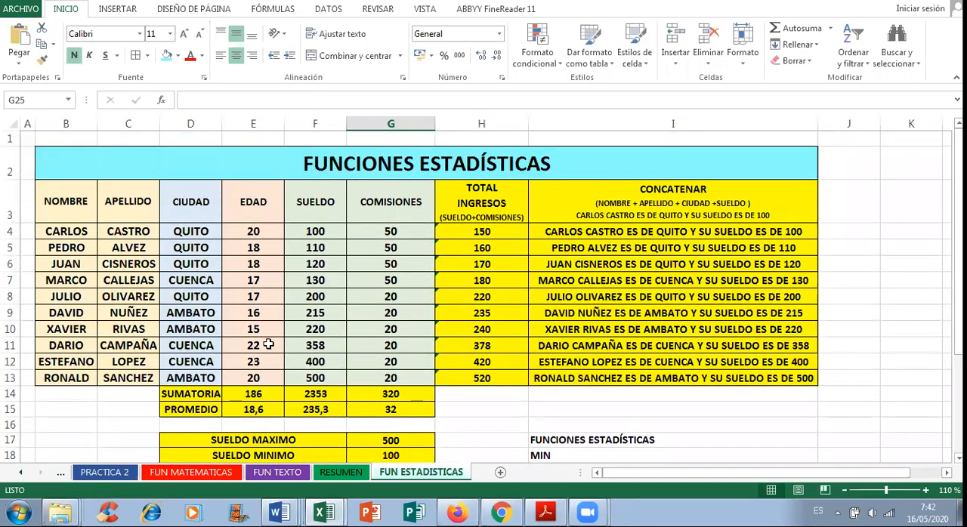
scroll(268, 344, "down", 4)
double_click(414, 310)
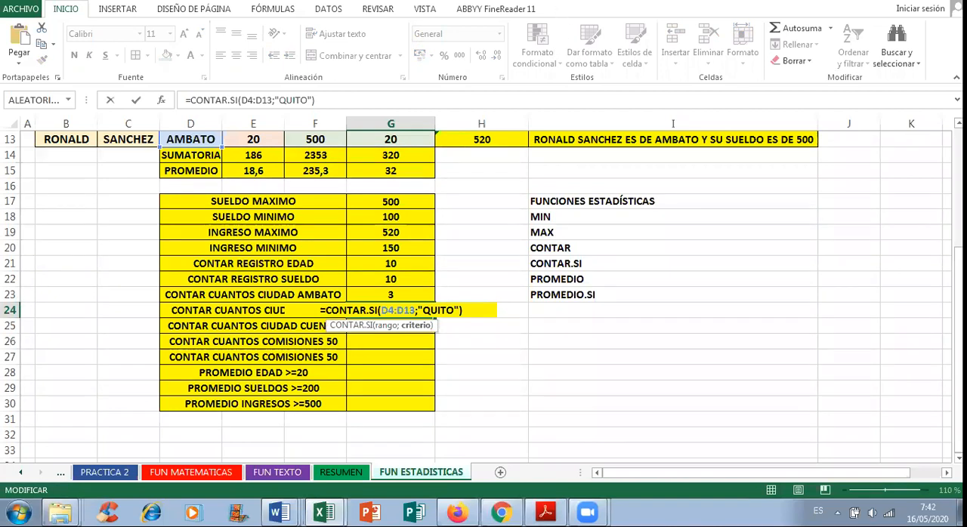
key("Return")
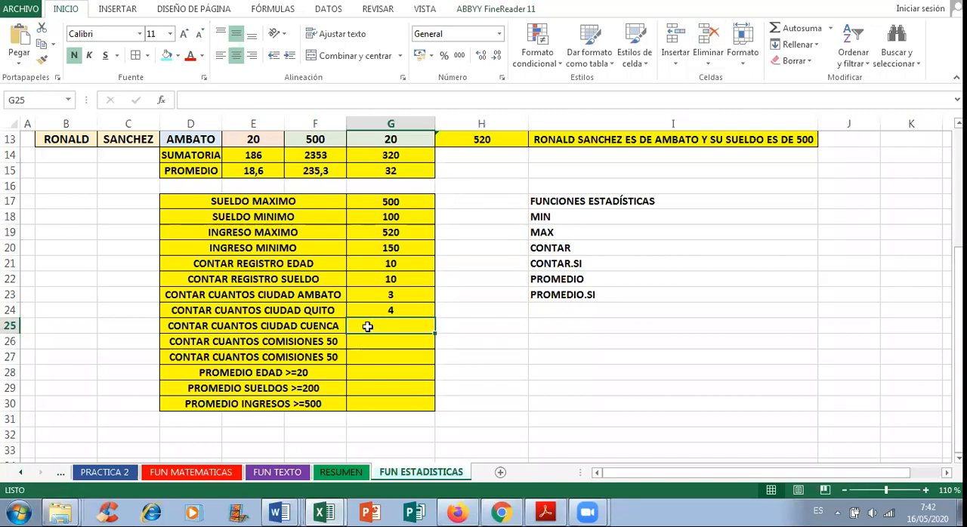
Step: Start a CONTAR.SI formula in G25 beside CONTAR CUANTOS CIUDAD CUENCA, using the CIUDAD cells D4:D13 as its range
type("=CONTRA")
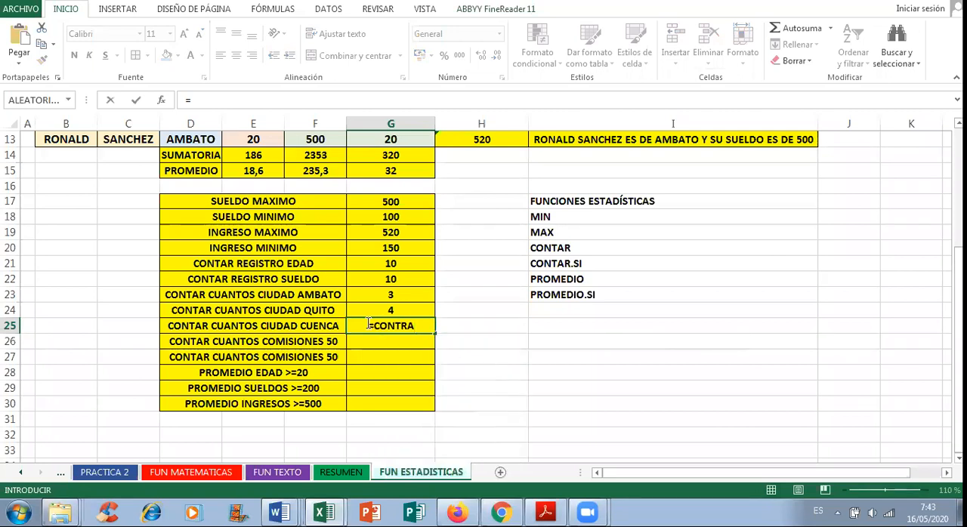
key("BackSpace")
key("BackSpace")
type("AR.SI")
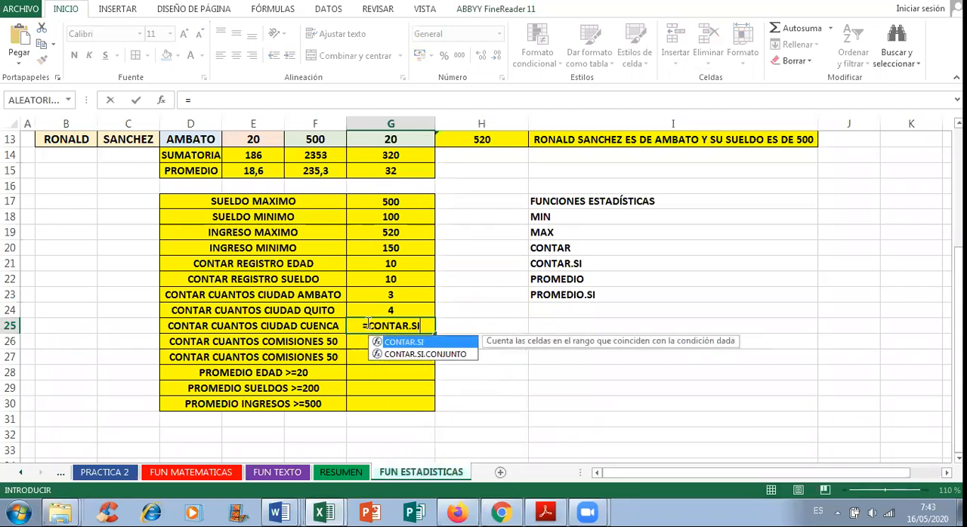
type("(")
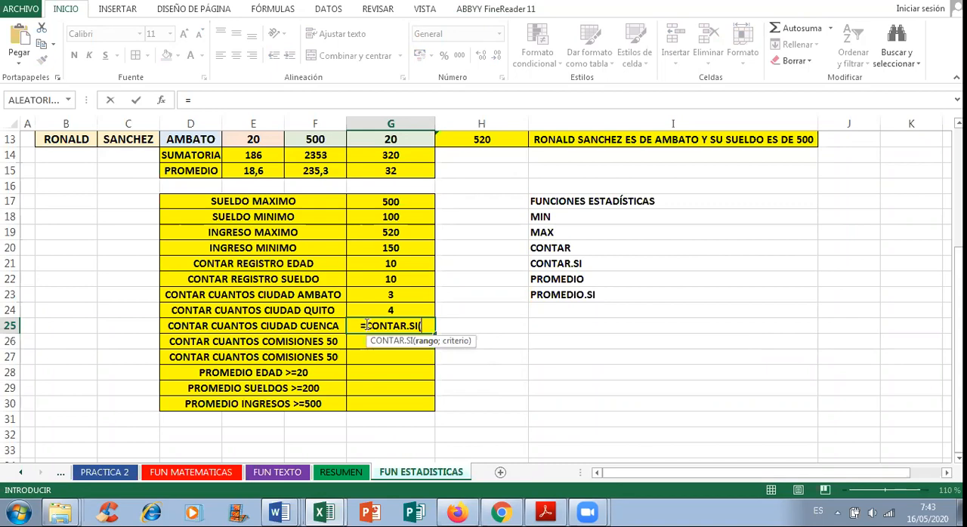
scroll(352, 326, "up", 4)
left_click_drag(198, 231, 178, 379)
scroll(506, 421, "down", 3)
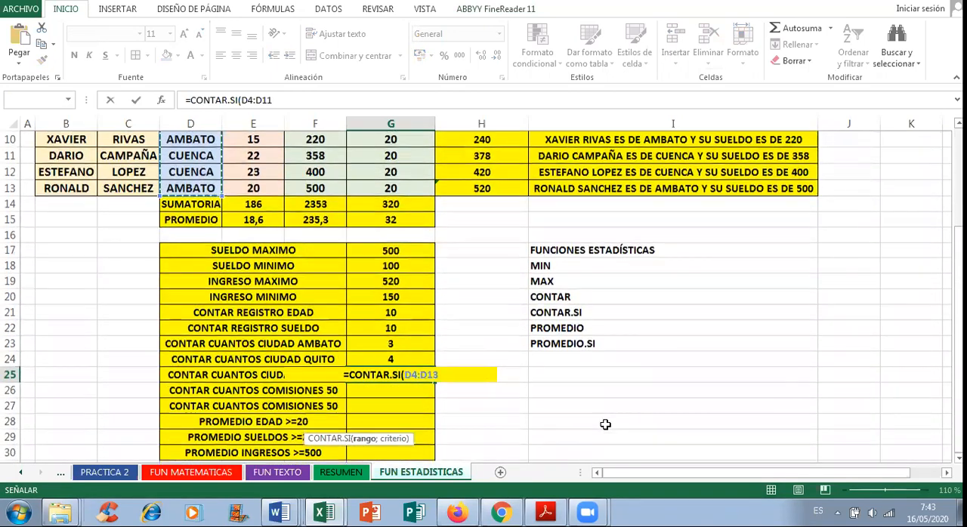
Step: Add the criterion "CUENCA" to the G25 formula so it reads =CONTAR.SI(D4:D13;"CUENCA")
type(";")
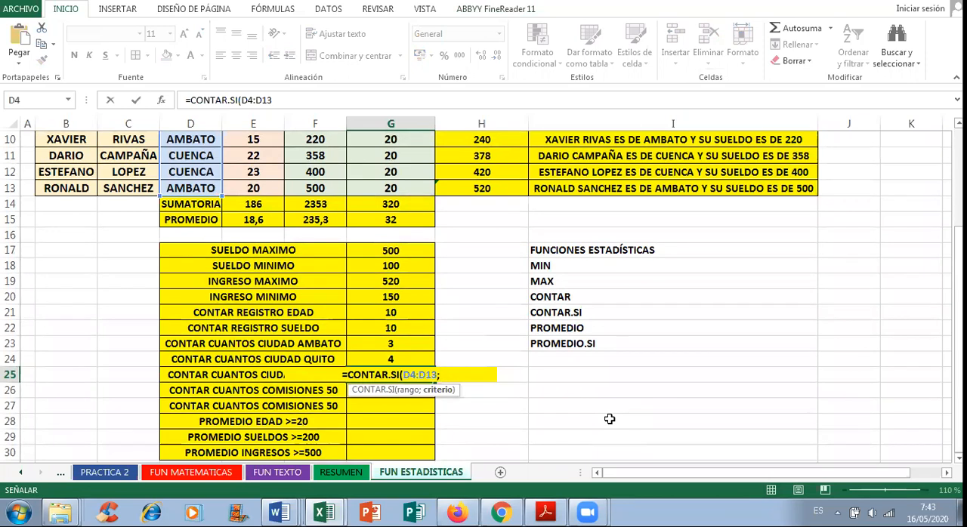
type("\"CUENCA\")")
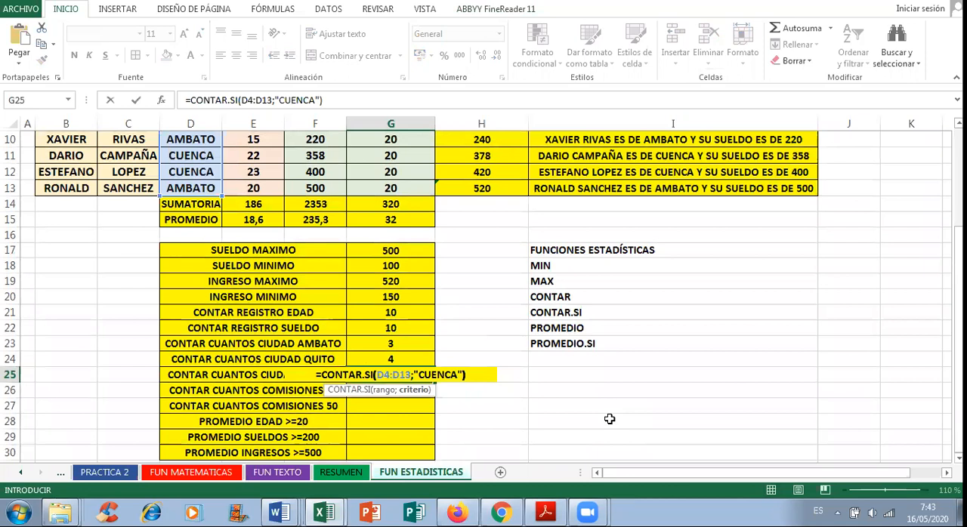
Step: Try the G25 formula without quotation marks around the criterion, as =CONTAR.SI(D4:D13;CUENCA)
left_click(438, 375)
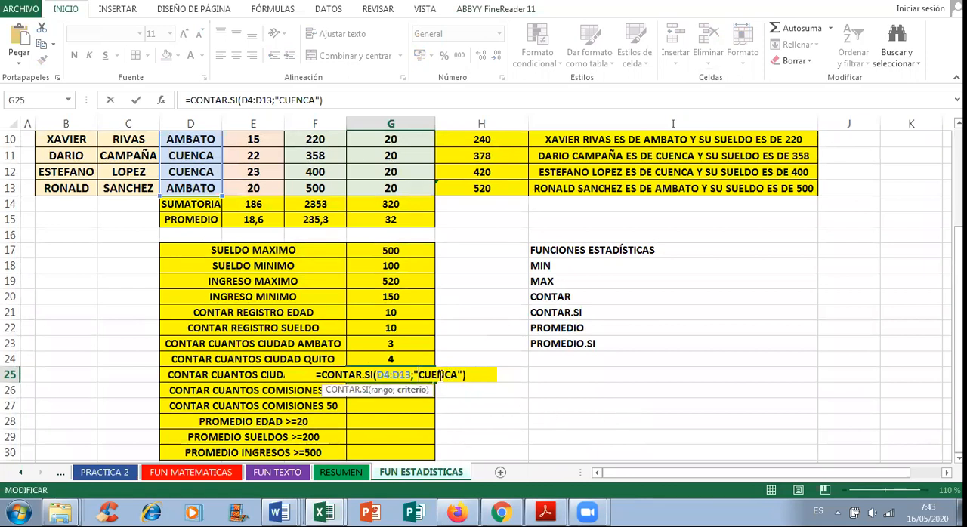
key("BackSpace")
type("\"")
key("Return")
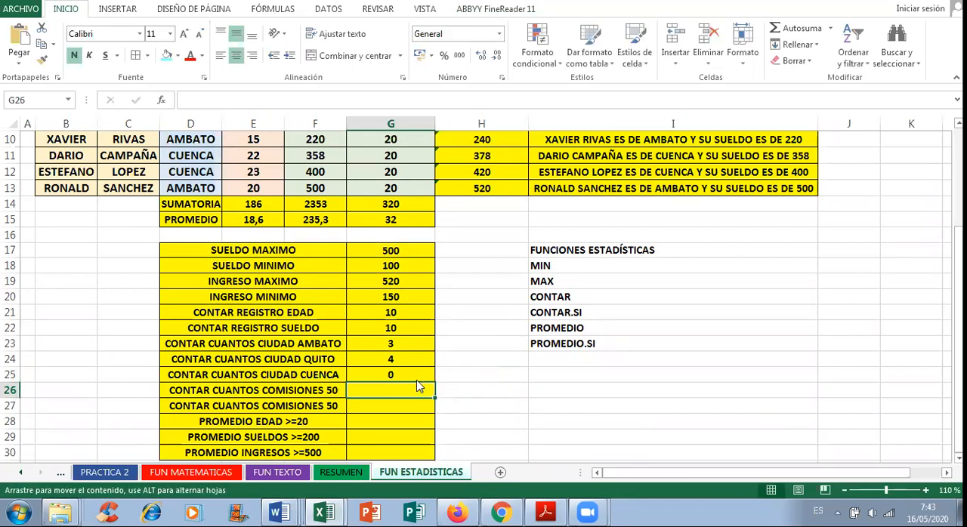
Step: Restore the quotation marks around CUENCA in the G25 formula and check it against the CIUDAD column
left_click(417, 374)
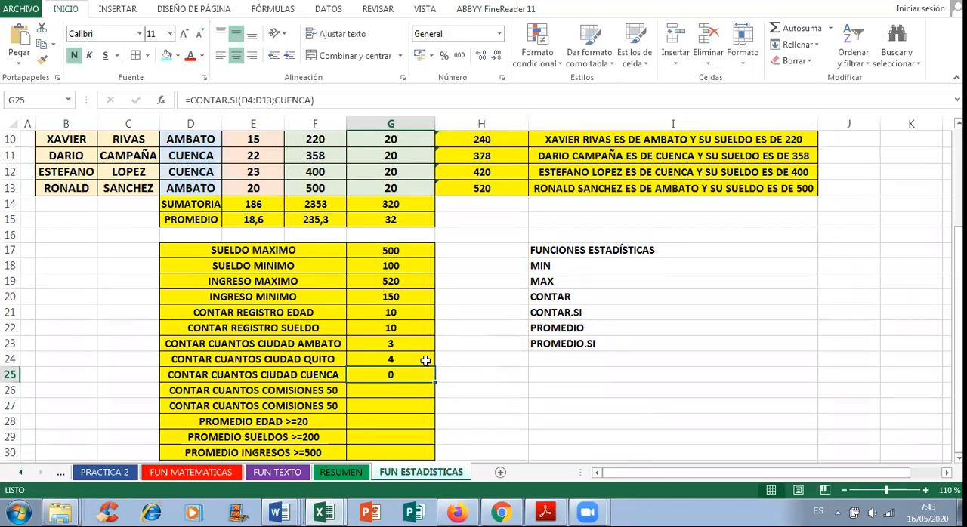
left_click(278, 100)
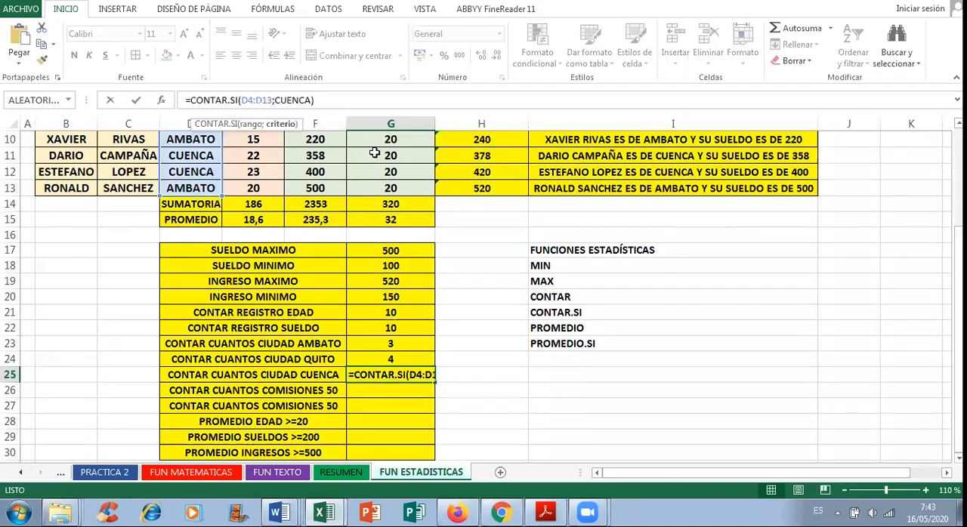
type("\"")
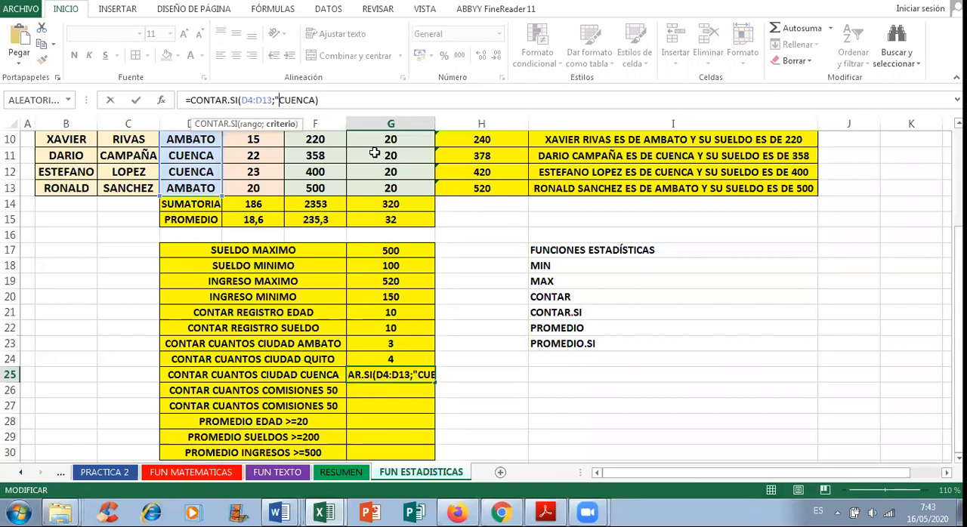
key("Right")
key("Right")
key("Right")
key("Right")
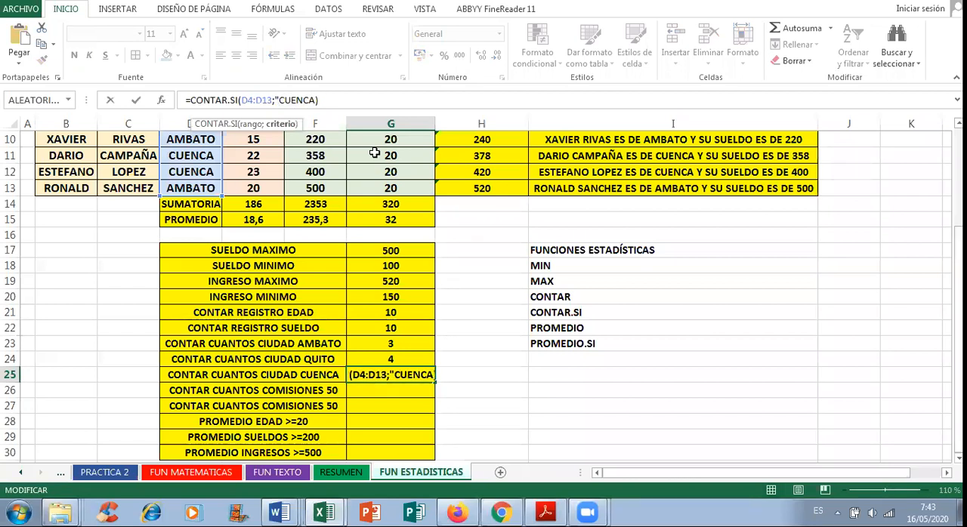
type("\"")
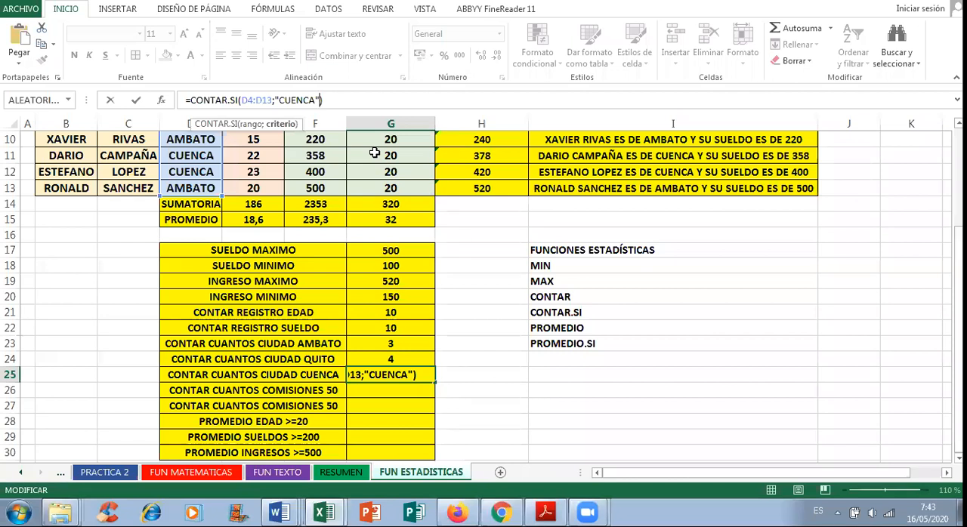
key("Return")
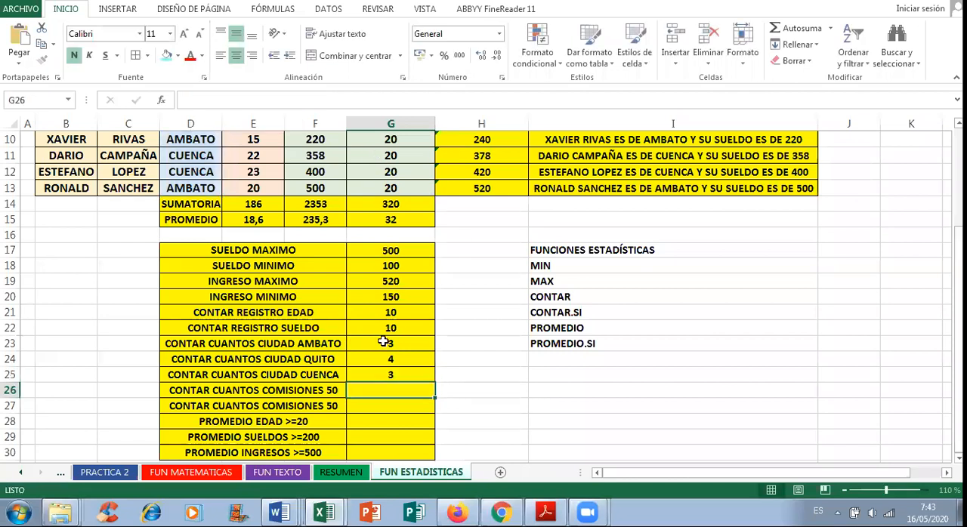
scroll(388, 336, "up", 2)
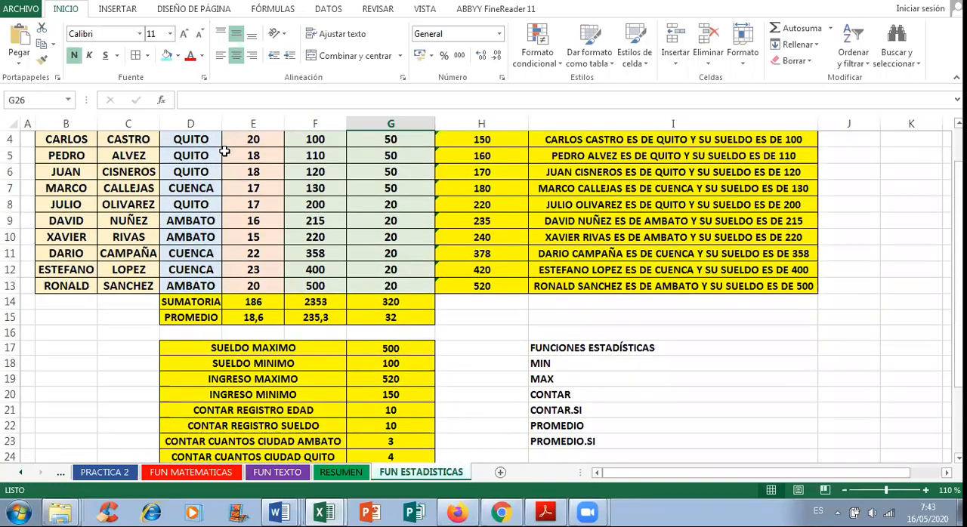
scroll(382, 254, "down", 3)
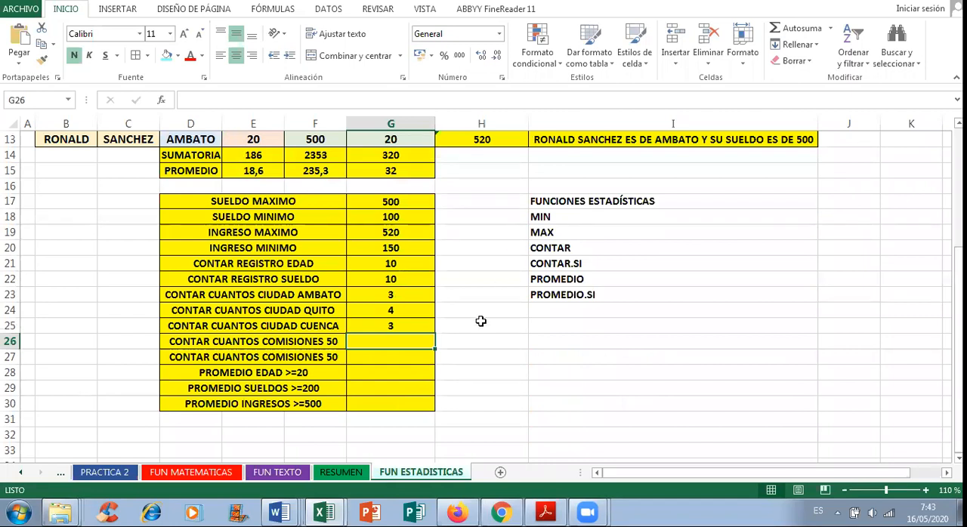
Step: Review the PROMEDIO formulas in E15, F15 and G15 alongside the PROMEDIO and PROMEDIO.SI entries in the function list
left_click(364, 375)
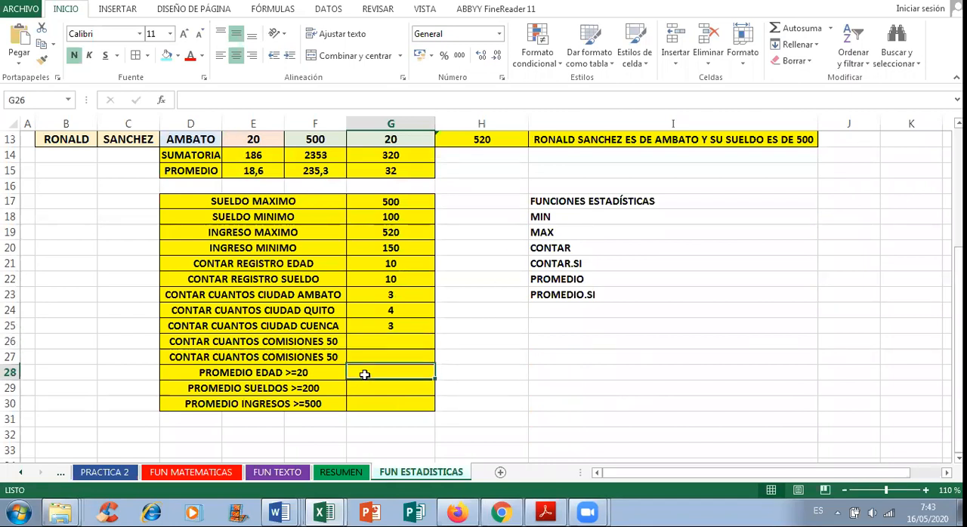
left_click(570, 279)
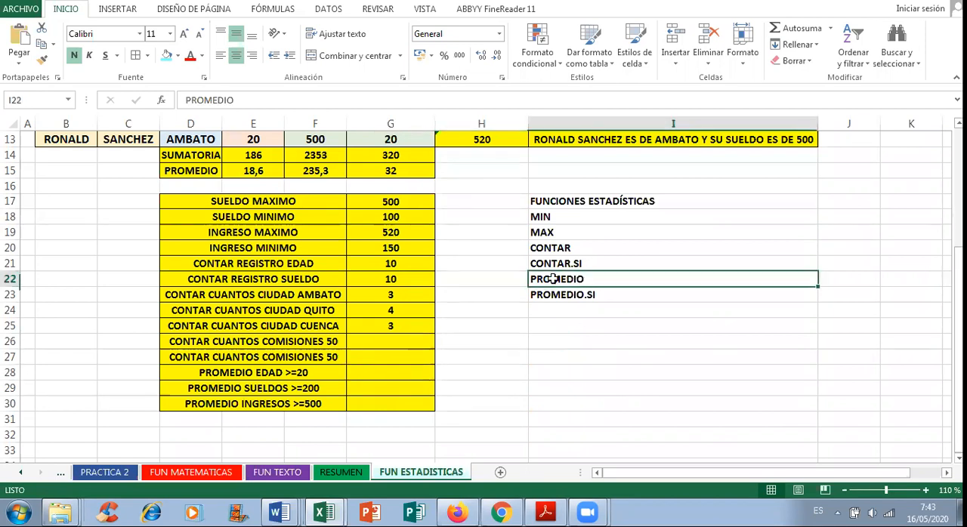
left_click(203, 169)
left_click(252, 169)
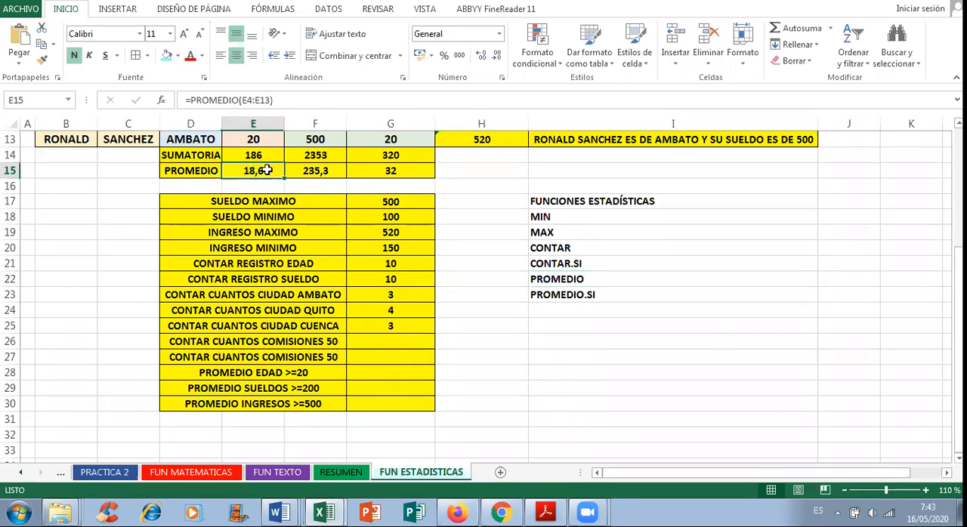
left_click(315, 168)
left_click(377, 174)
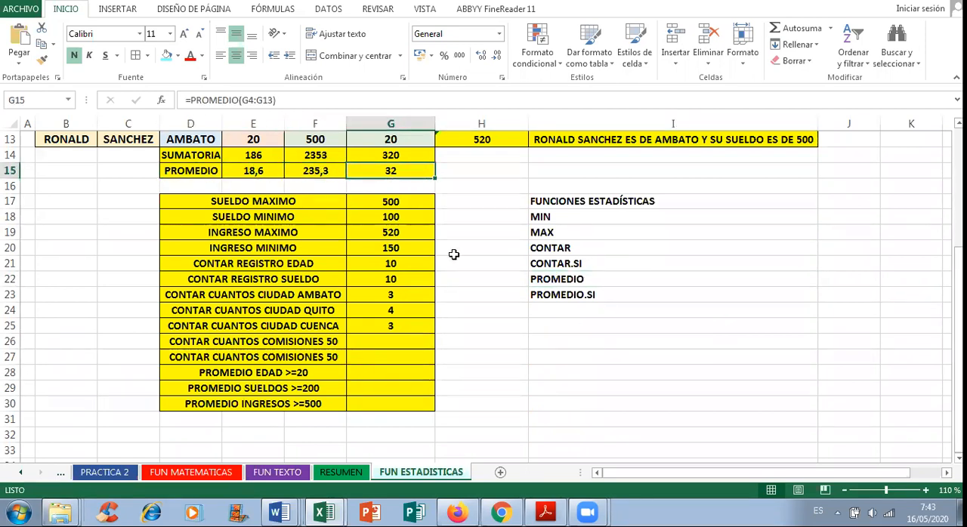
left_click(559, 292)
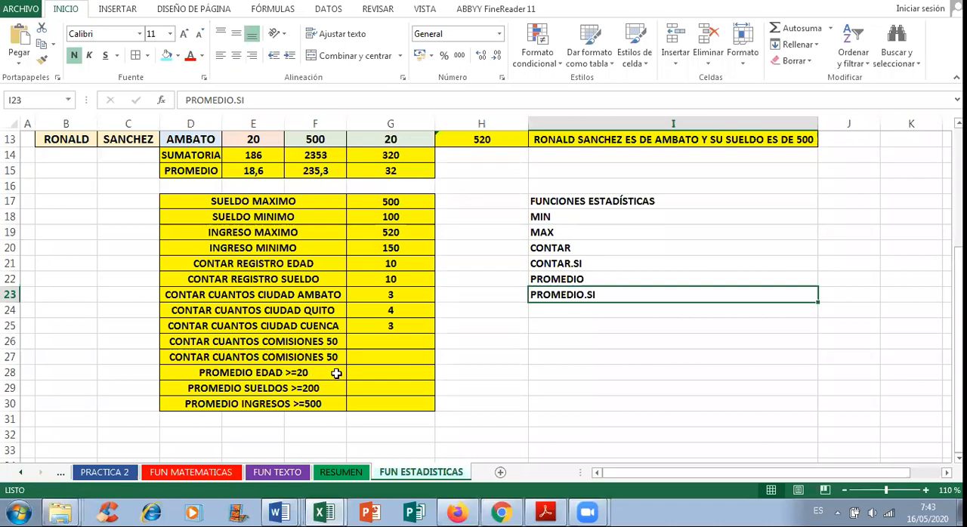
Step: Correct the duplicate commission label in D27 to CONTAR CUANTOS COMISIONES 20
left_click(259, 342)
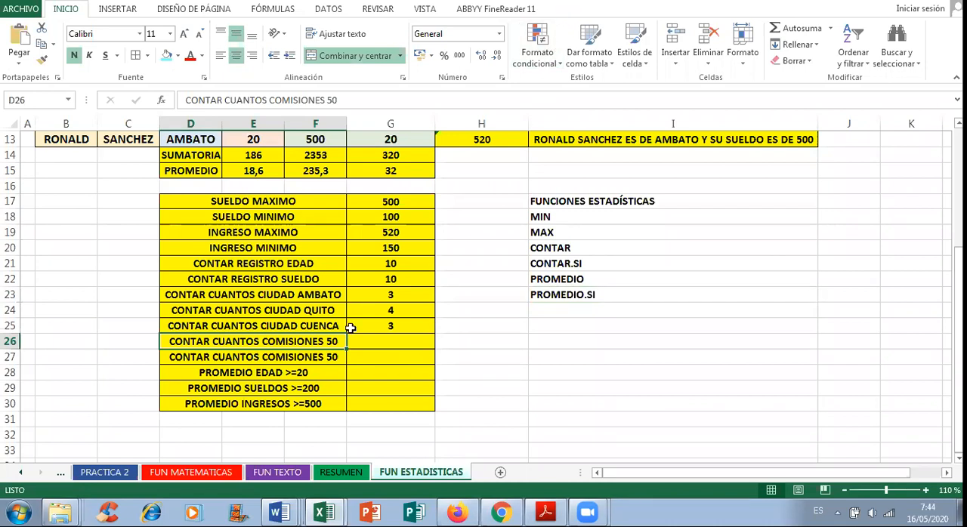
scroll(453, 325, "up", 1)
scroll(451, 328, "down", 1)
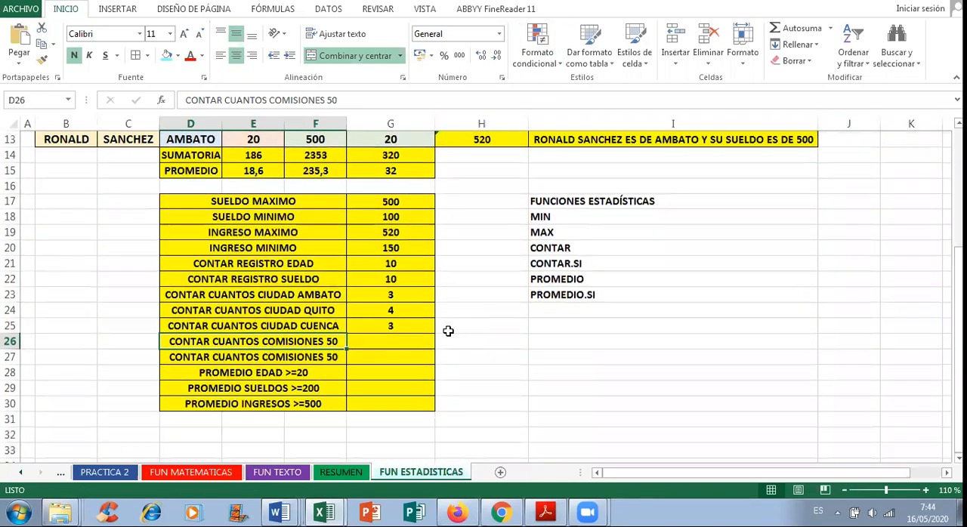
double_click(335, 355)
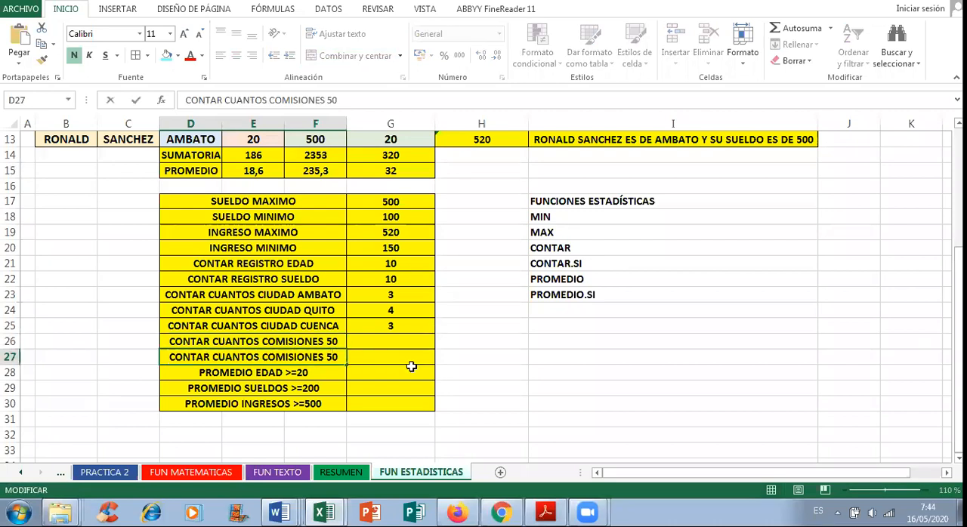
key("BackSpace")
type("2Ç")
key("BackSpace")
key("Return")
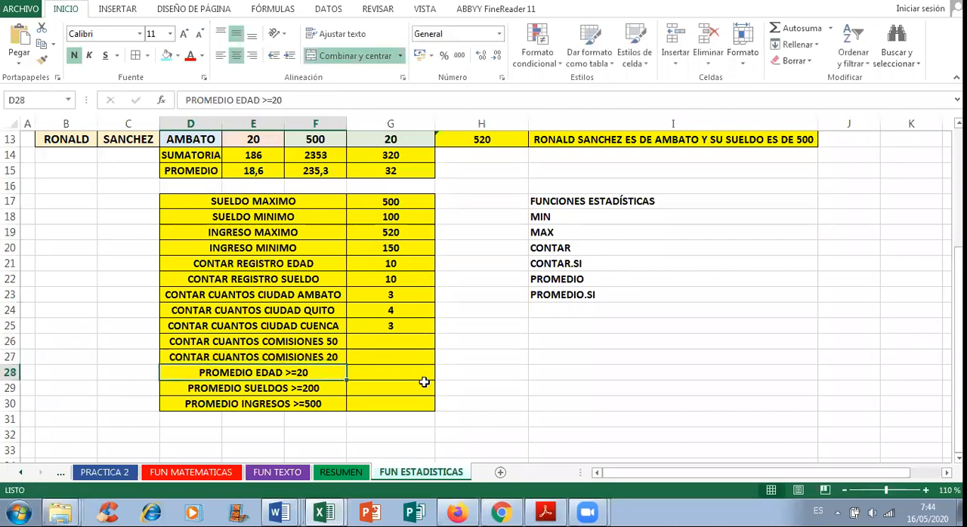
Step: Start a CONTAR.SI formula in G26 beside CONTAR CUANTOS COMISIONES 50, using the commission cells G4:G13 as its range
left_click(398, 340)
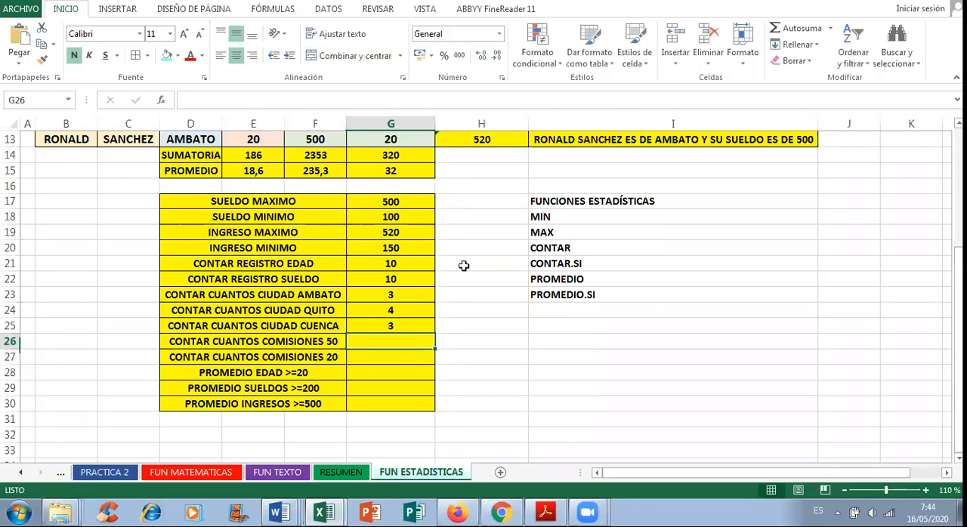
scroll(468, 329, "up", 1)
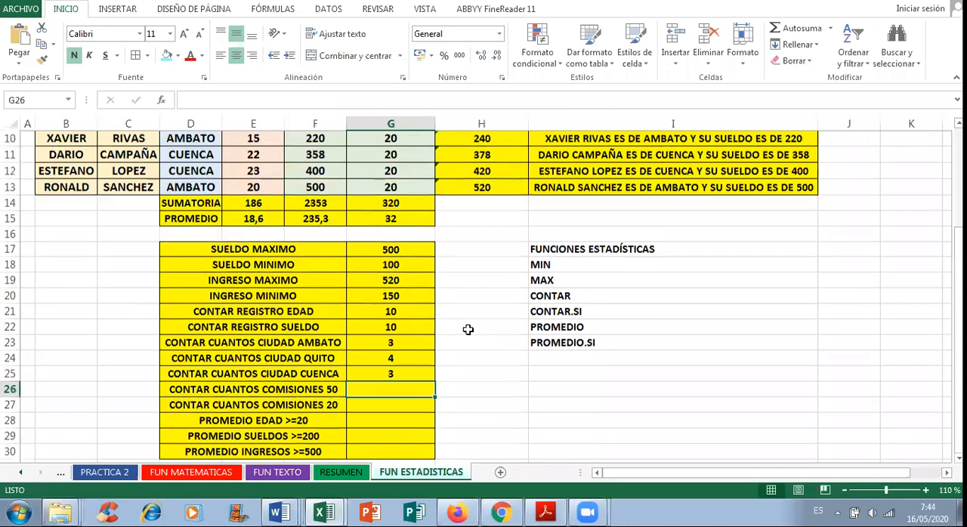
type("CONTRA.SI")
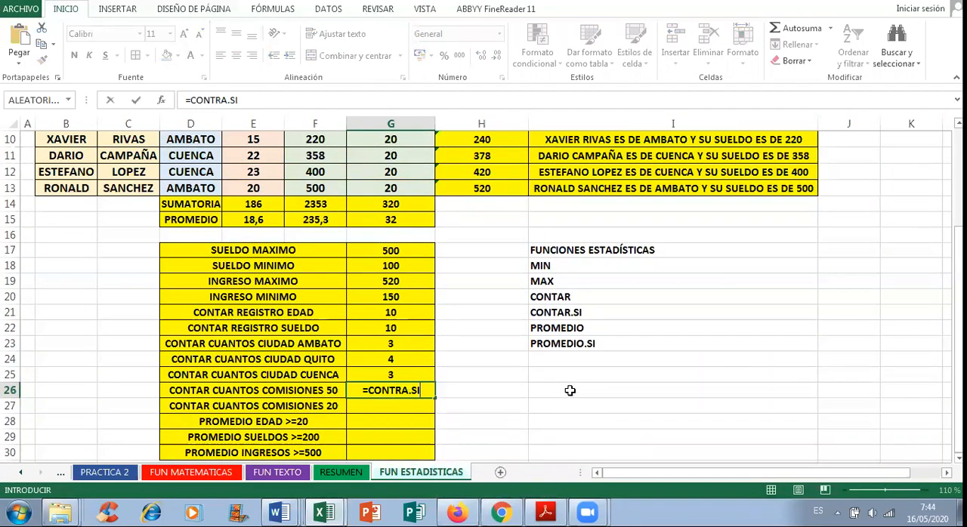
key("BackSpace")
key("BackSpace")
key("BackSpace")
key("BackSpace")
key("BackSpace")
type("AR")
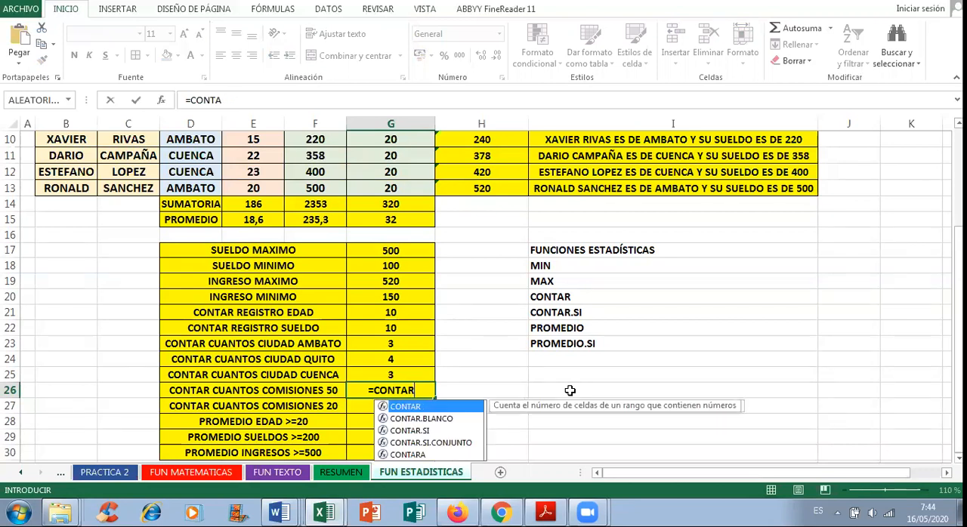
type(".SI(")
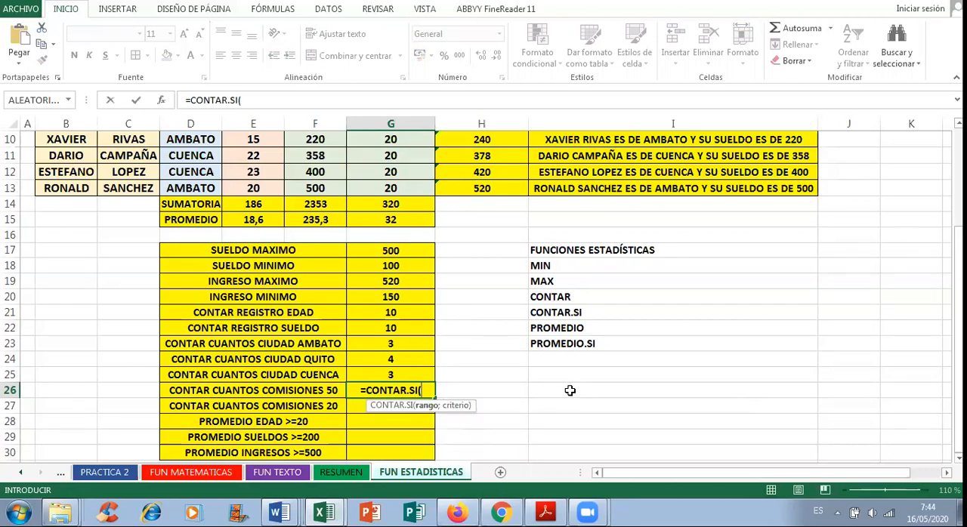
scroll(426, 432, "up", 3)
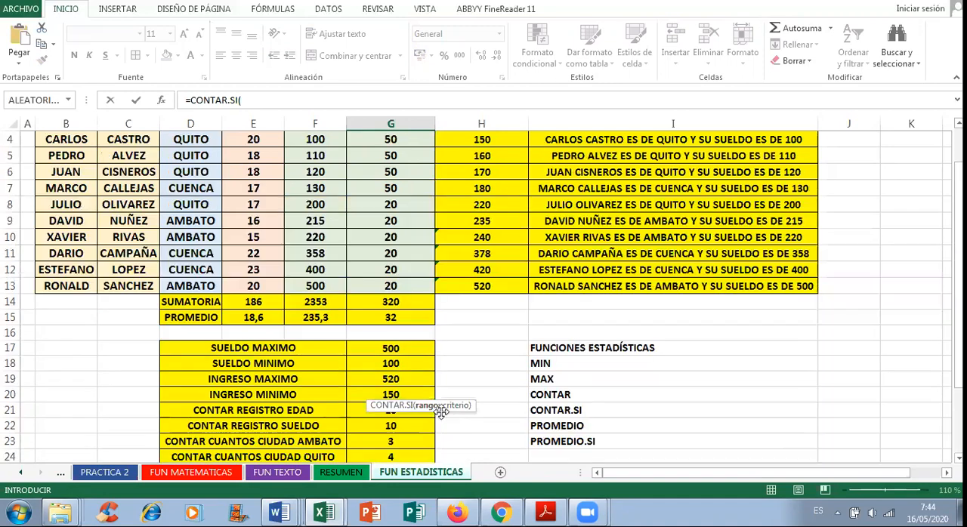
left_click_drag(404, 232, 407, 374)
scroll(712, 375, "down", 4)
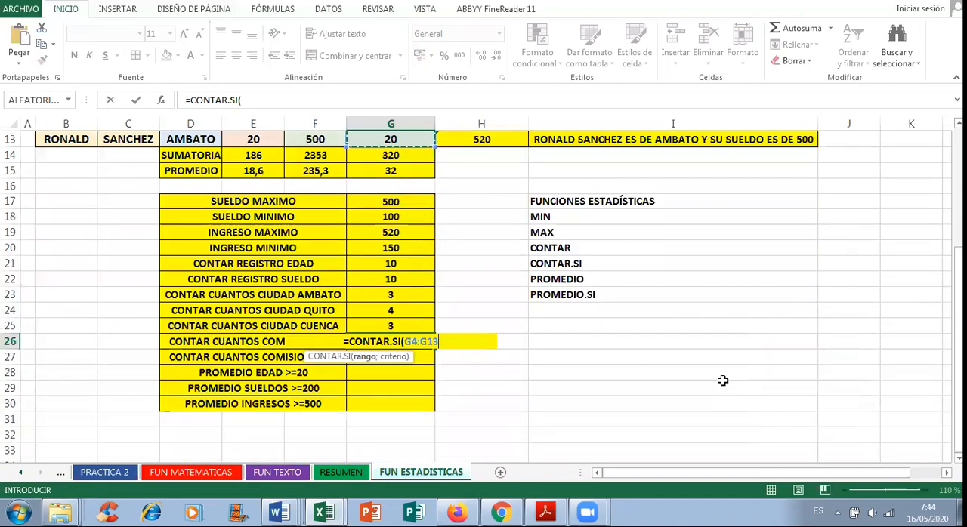
Step: Complete the G26 formula with the unquoted criterion 50 so it reads =CONTAR.SI(G4:G13;50)
type(";")
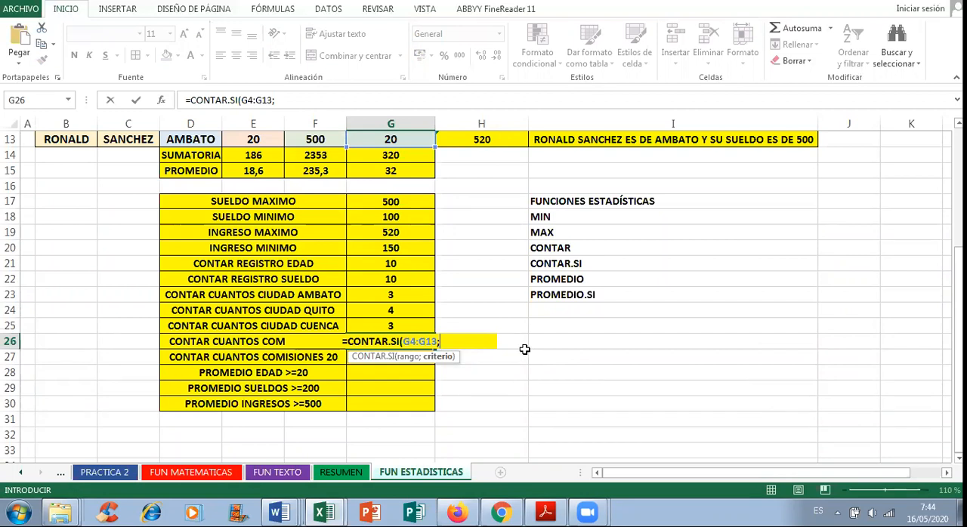
type("50")
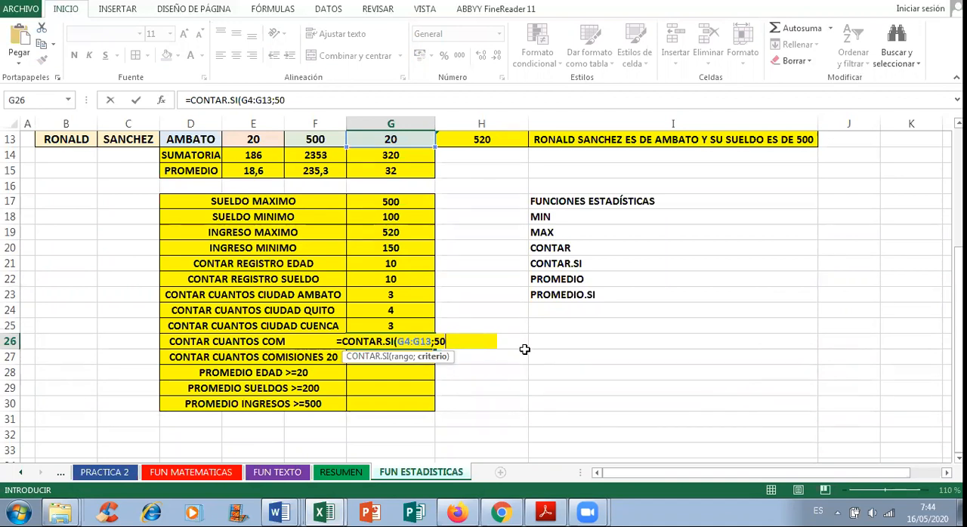
type(")")
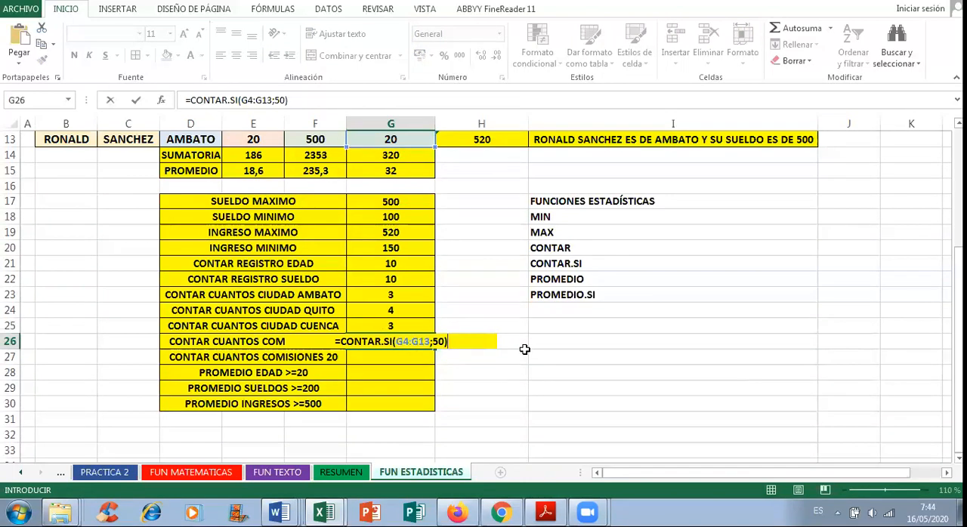
key("Return")
scroll(520, 355, "up", 3)
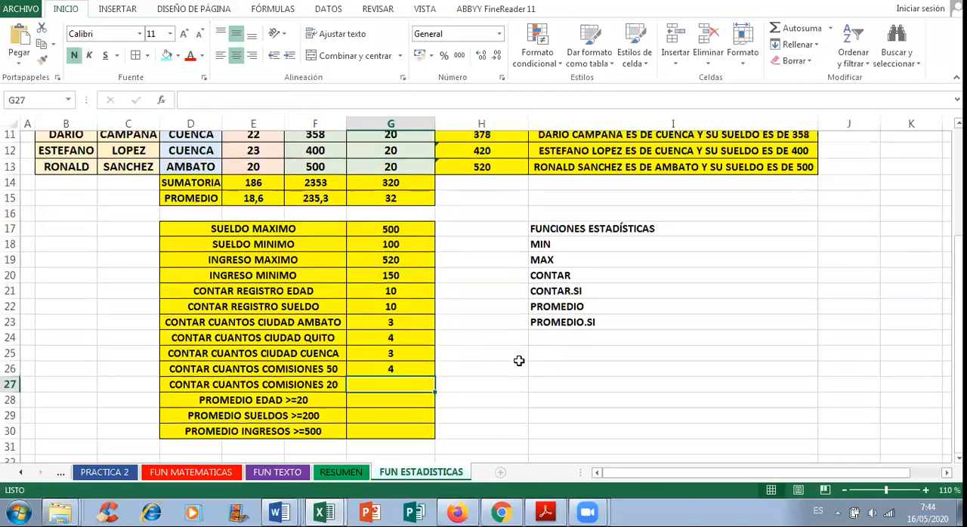
Step: Check the commission values of 50 in cells G4 through G7 of the COMISIONES column
scroll(461, 310, "up", 1)
left_click(398, 231)
left_click(398, 248)
left_click(399, 262)
left_click(404, 279)
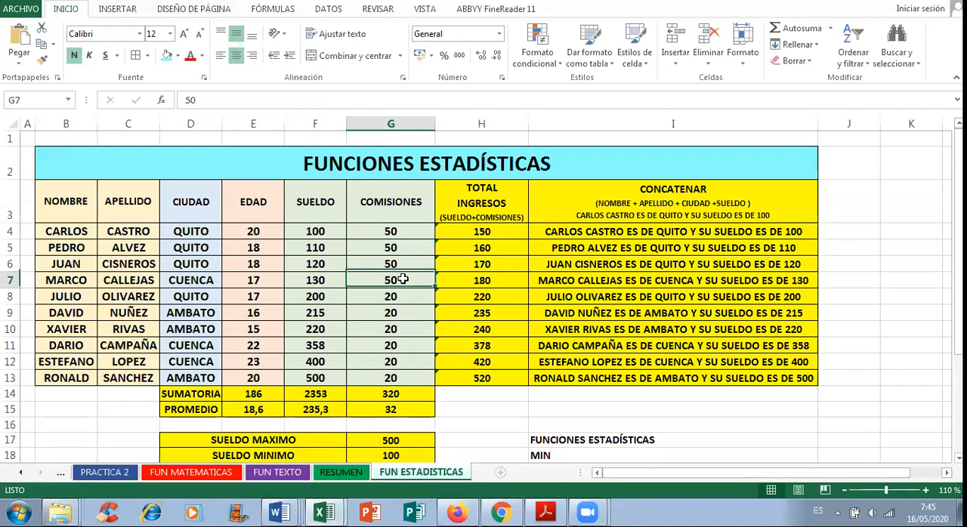
scroll(407, 302, "down", 4)
Step: Start a CONTAR.SI formula in G27 beside CONTAR CUANTOS COMISIONES 20, using the commission cells G4:G13 as its range
left_click(396, 358)
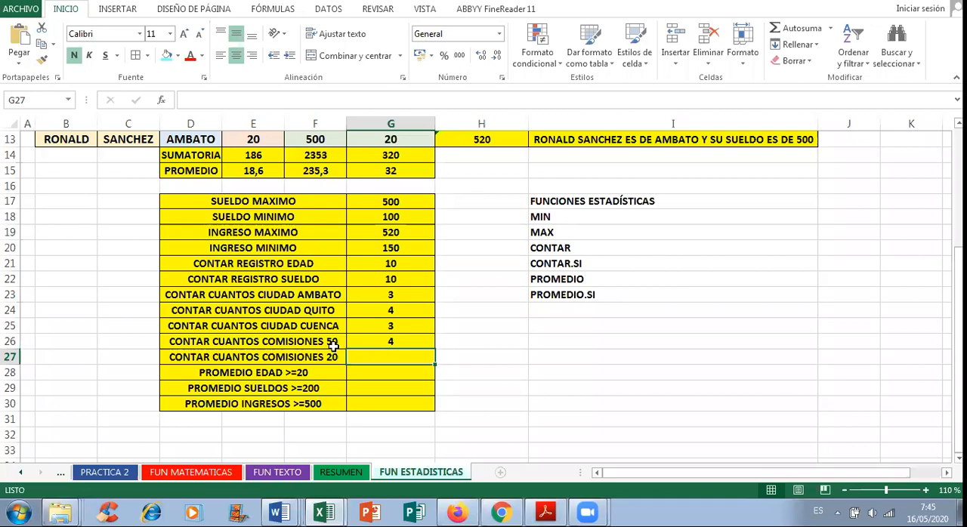
type("=CONTRA")
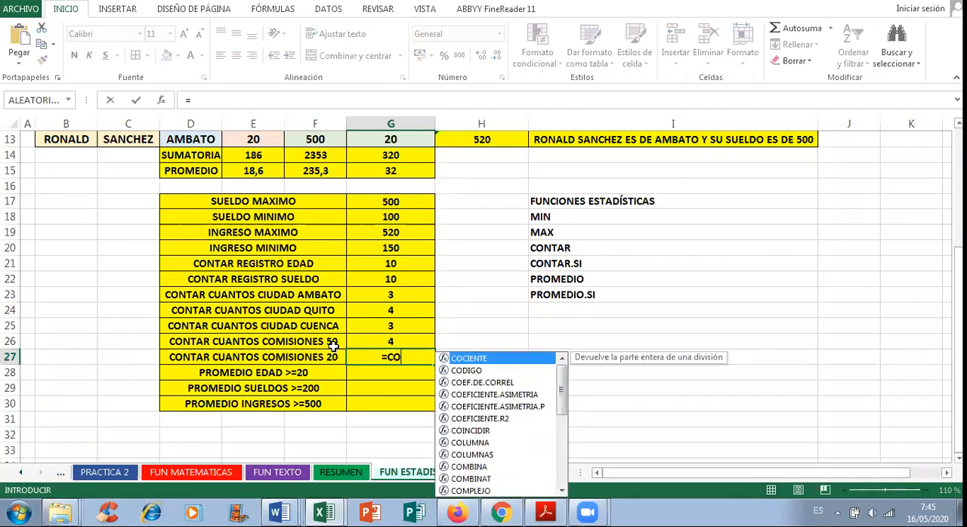
key("BackSpace")
key("BackSpace")
type("A")
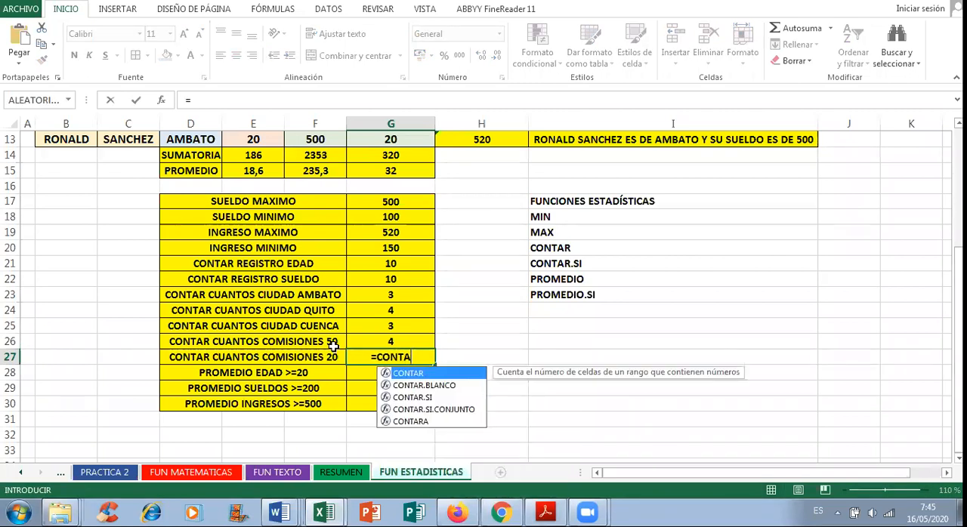
type("R.SI(")
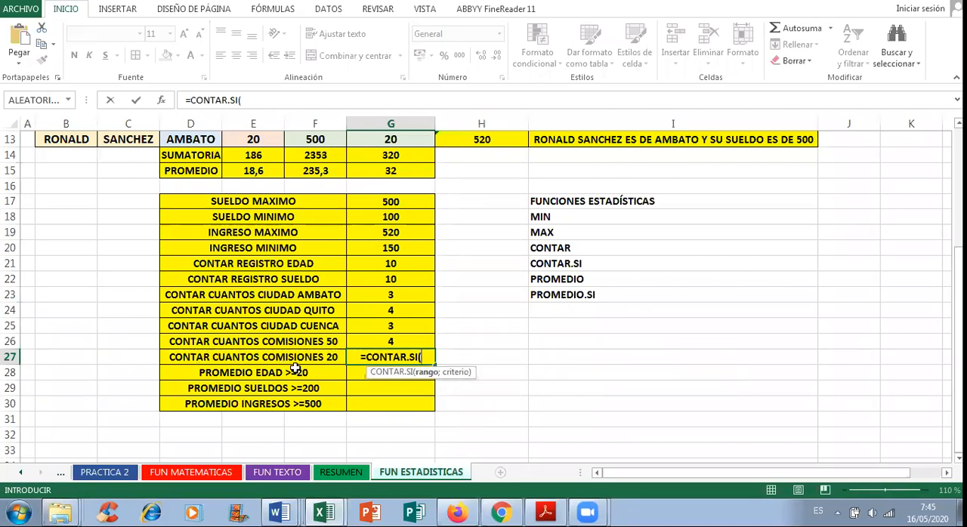
scroll(361, 302, "up", 4)
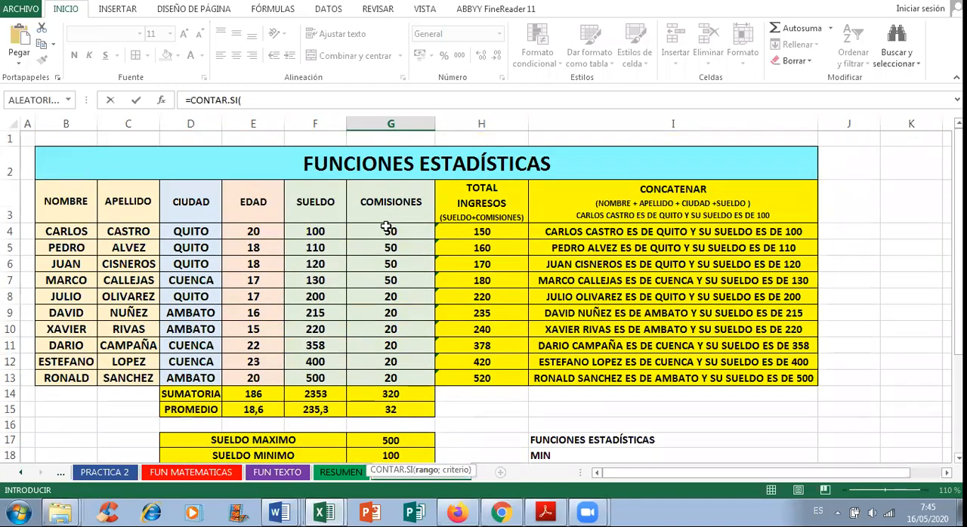
left_click_drag(386, 226, 400, 377)
scroll(536, 314, "down", 4)
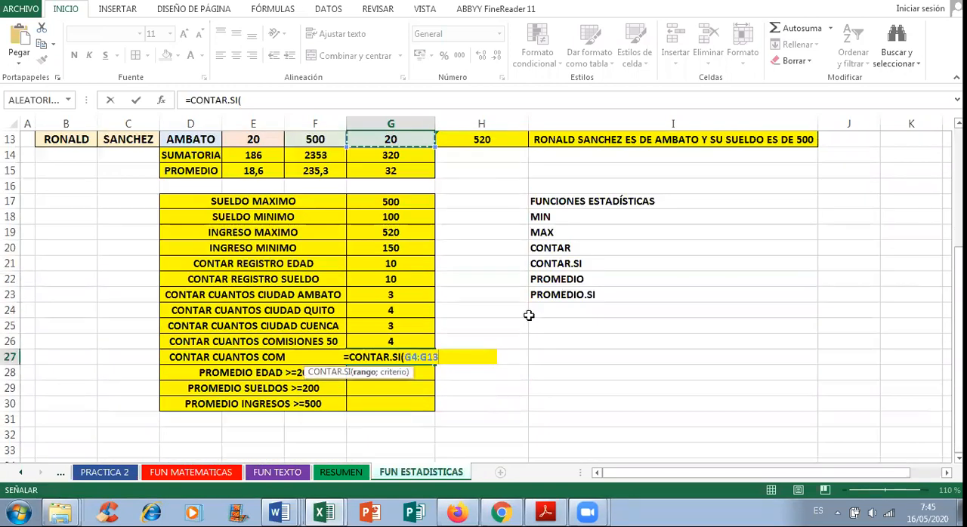
Step: Complete the G27 formula with the unquoted criterion 20 so it reads =CONTAR.SI(G4:G13;20)
type(";")
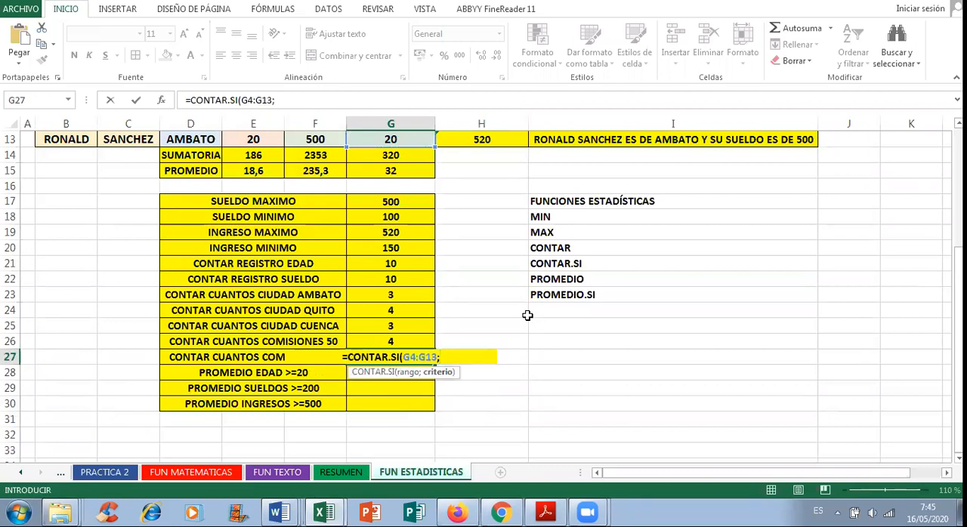
type("20)")
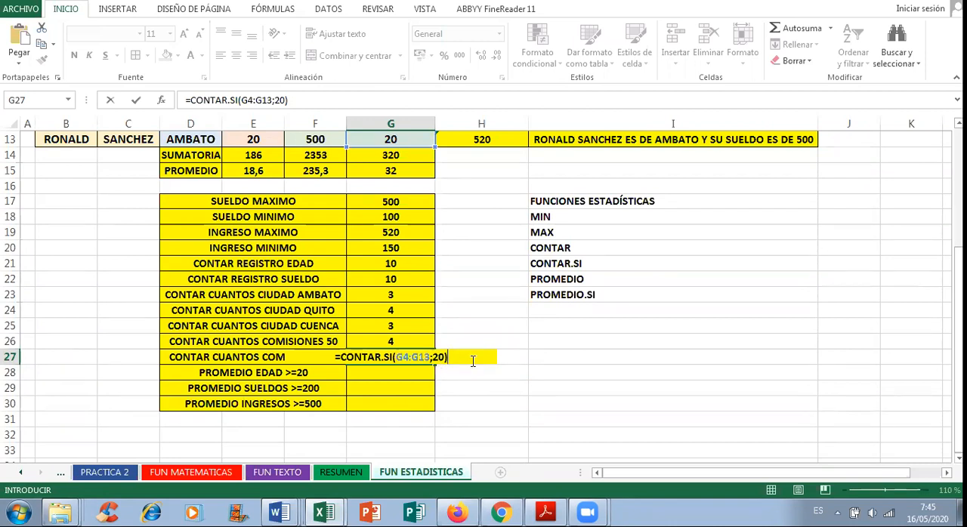
key("Return")
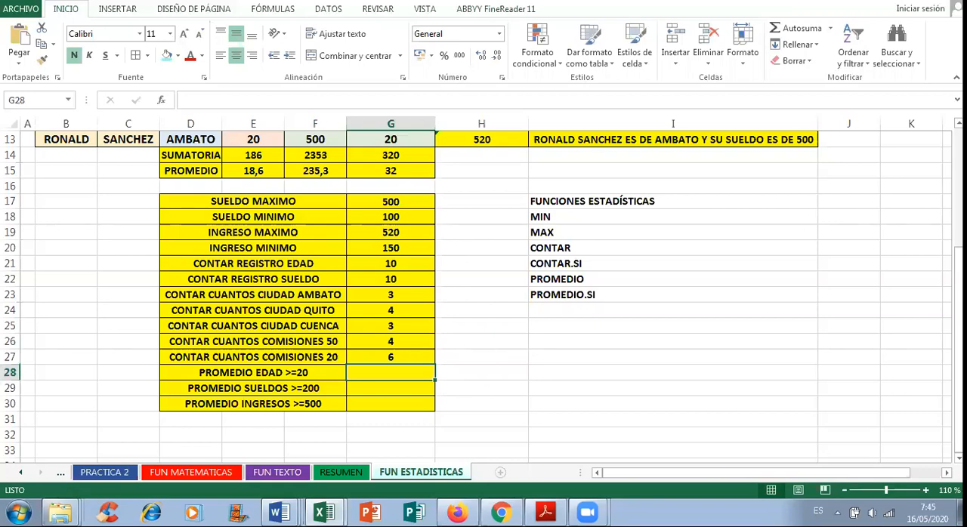
Step: Review the PROMEDIO entry in the function list and the average formulas in E15, F15 and G15
left_click(564, 275)
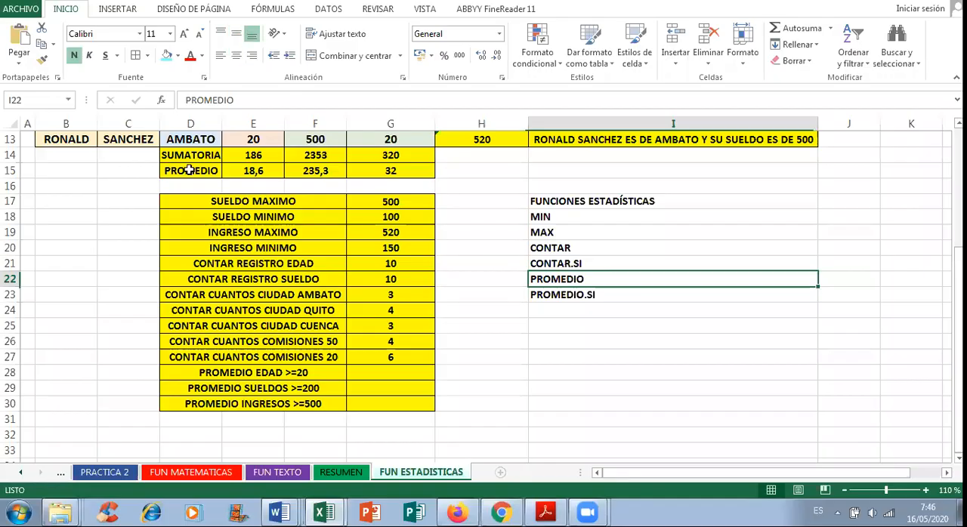
left_click(253, 170)
left_click(321, 170)
left_click(395, 169)
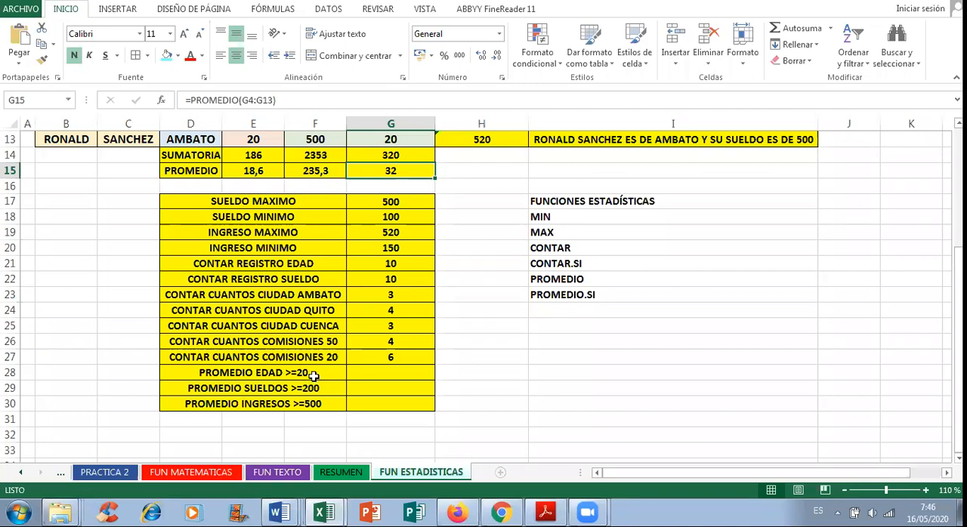
Step: Begin a PROMEDIO.SI formula in G28 beside PROMEDIO EDAD >=20, using the age cells E4:E13 as its range
left_click(384, 375)
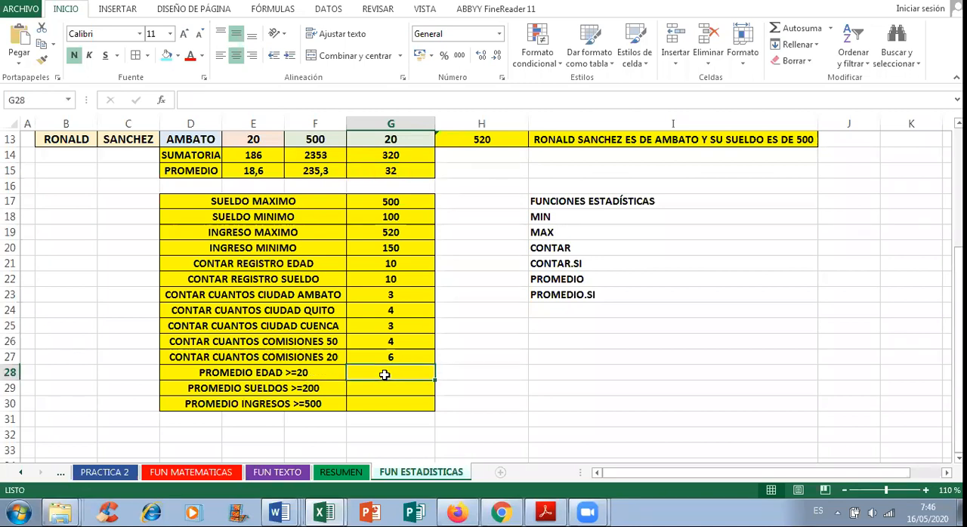
type("=PROMEDIO")
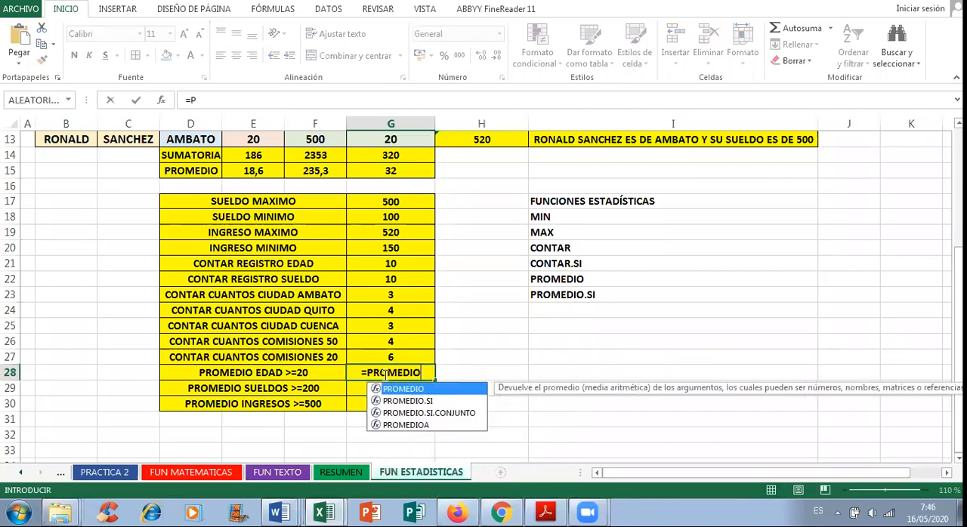
type(".SI(")
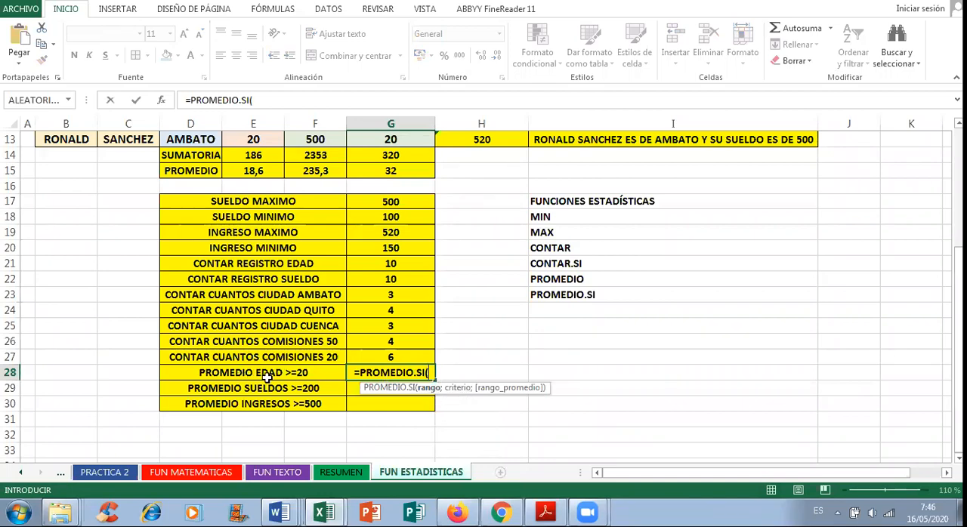
scroll(484, 322, "up", 4)
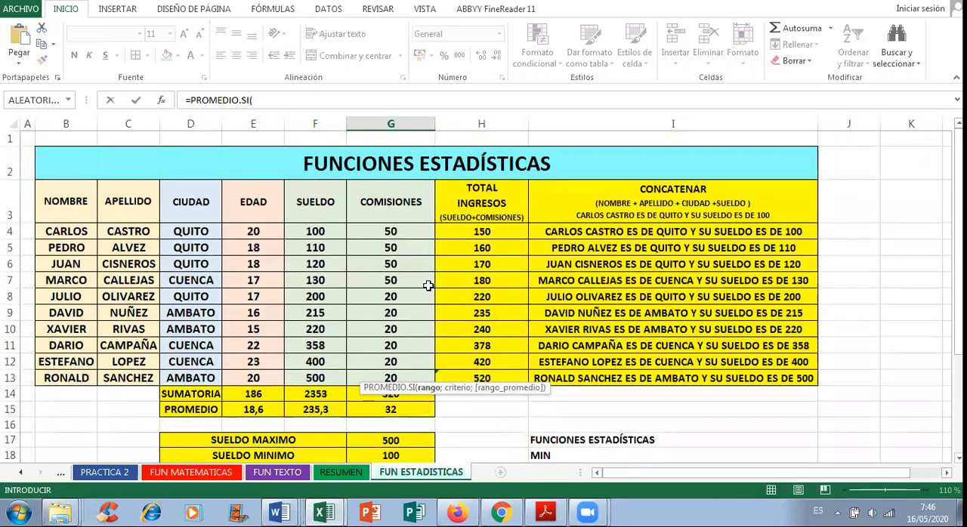
scroll(402, 281, "down", 1)
scroll(405, 283, "up", 1)
scroll(428, 311, "down", 3)
scroll(427, 309, "up", 3)
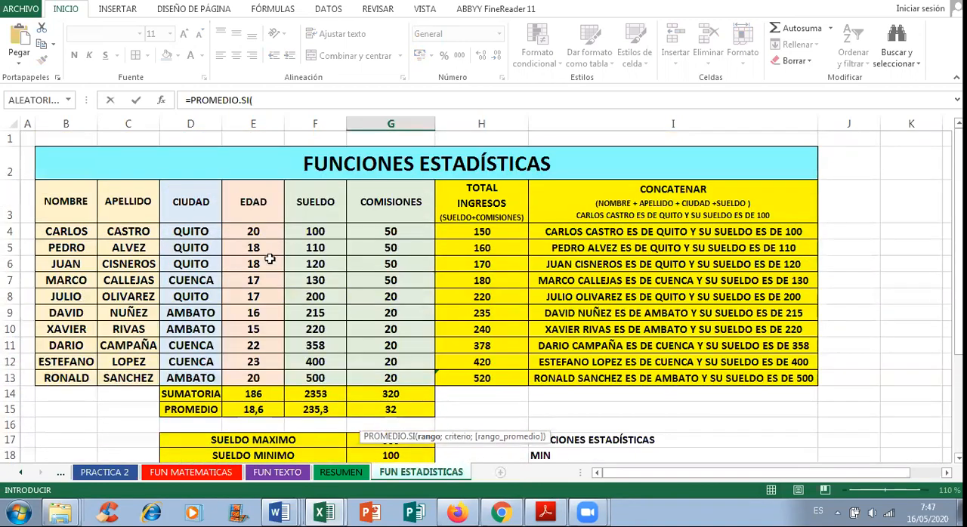
left_click_drag(266, 231, 270, 378)
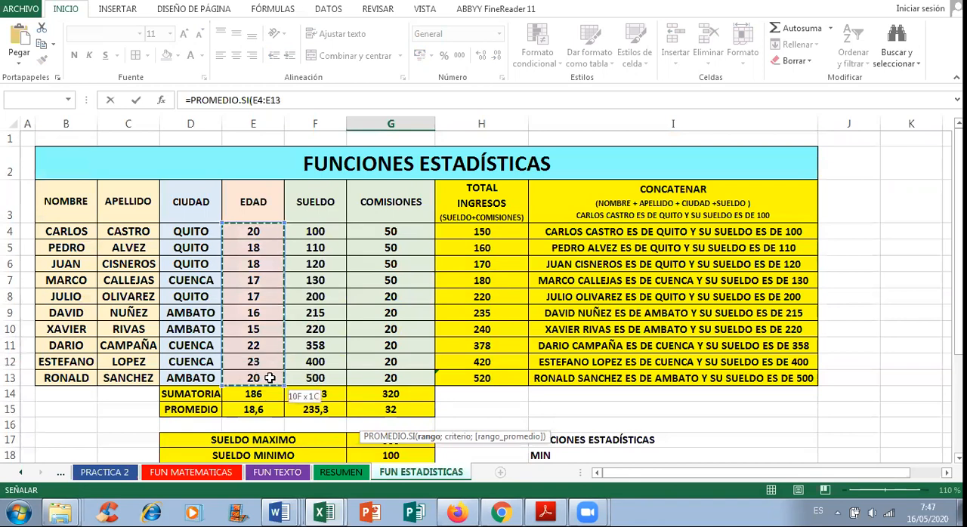
scroll(602, 399, "down", 5)
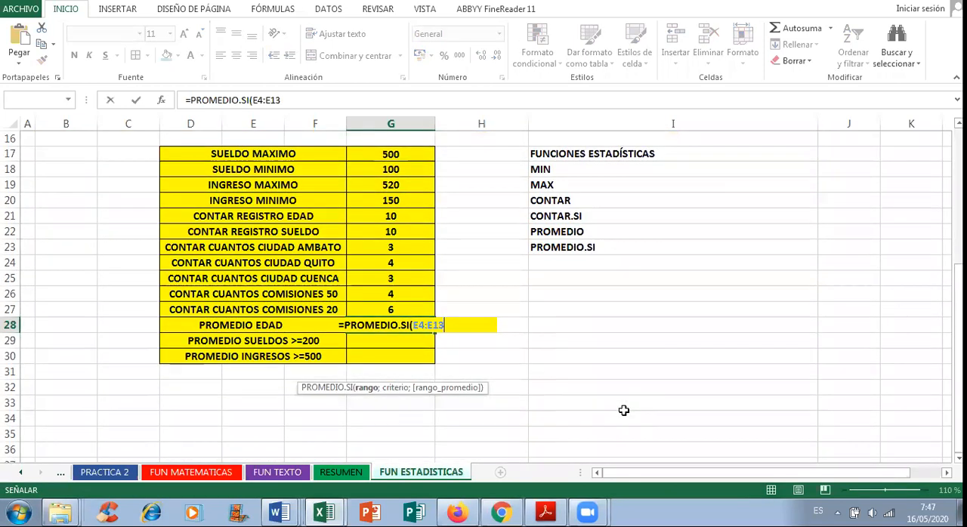
Step: Try to enter the G28 formula with an unquoted criterion as =PROMEDIO.SI(E4:E13;>=20), and discard the entry
type(";")
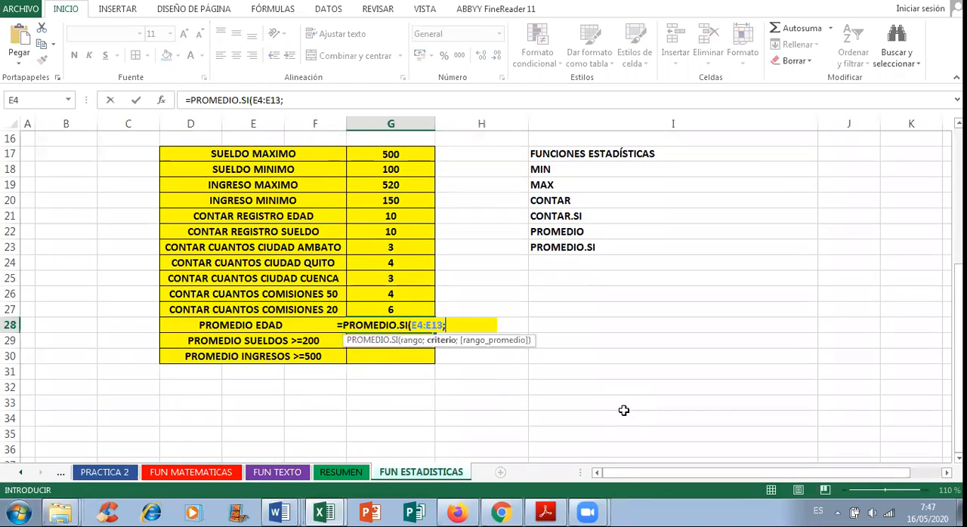
type(">")
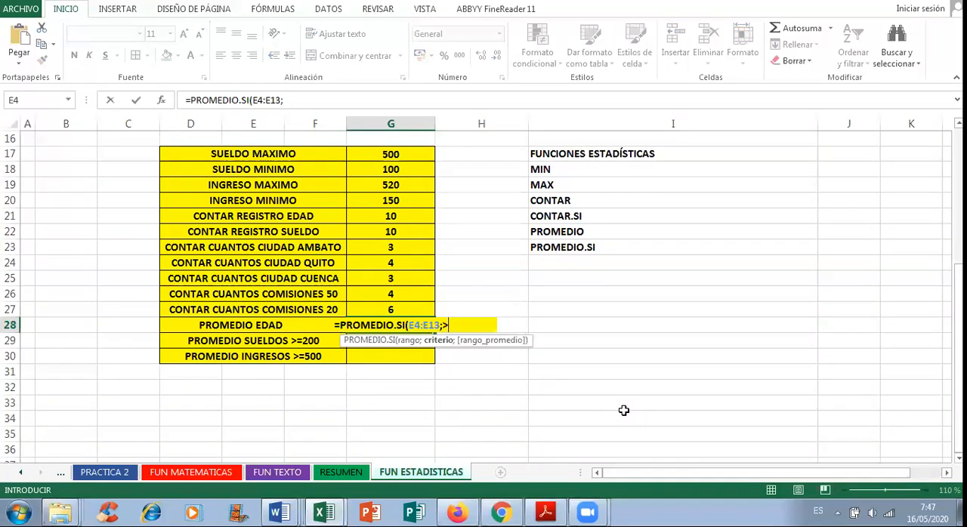
type("=2")
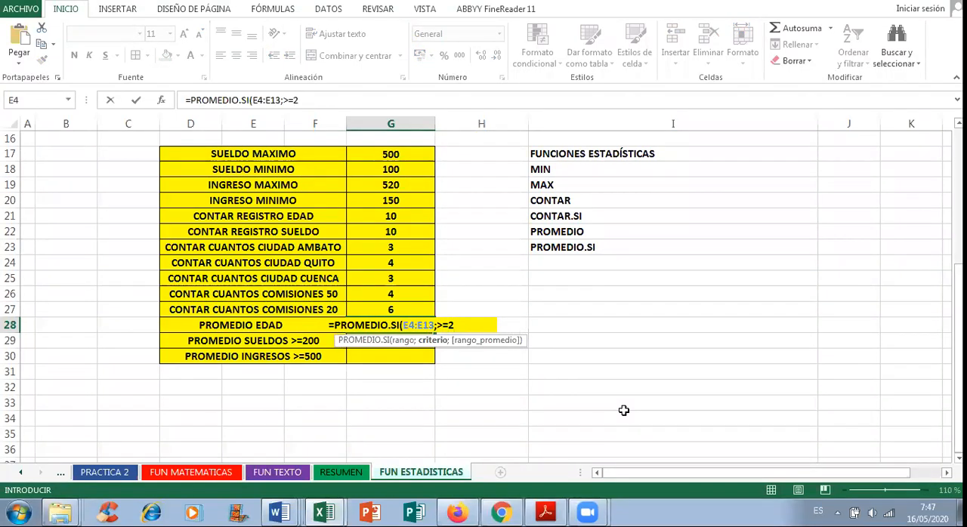
type("0")
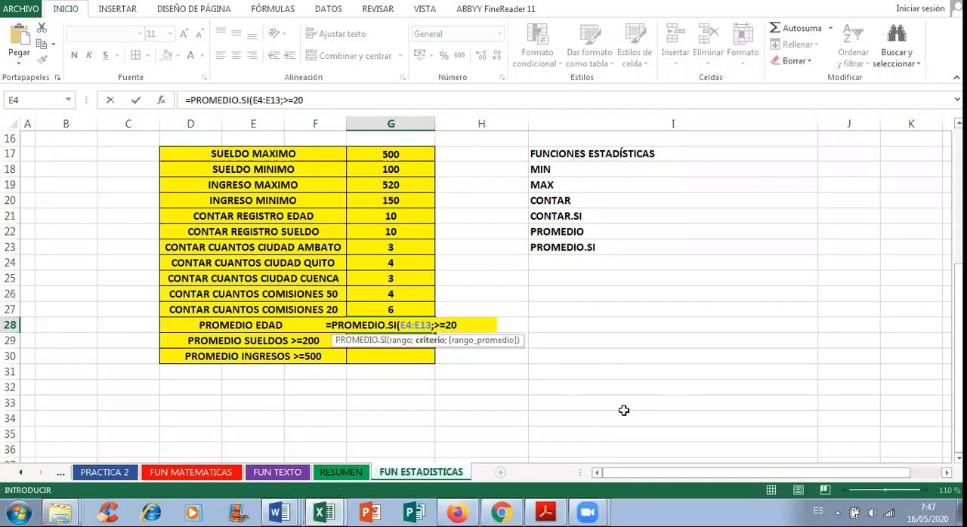
type(")")
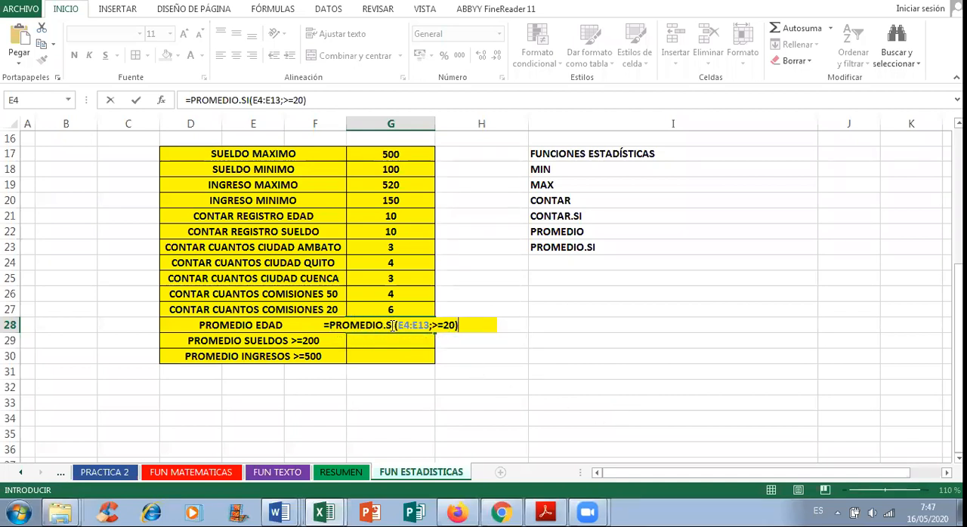
left_click_drag(398, 325, 430, 324)
key("Return")
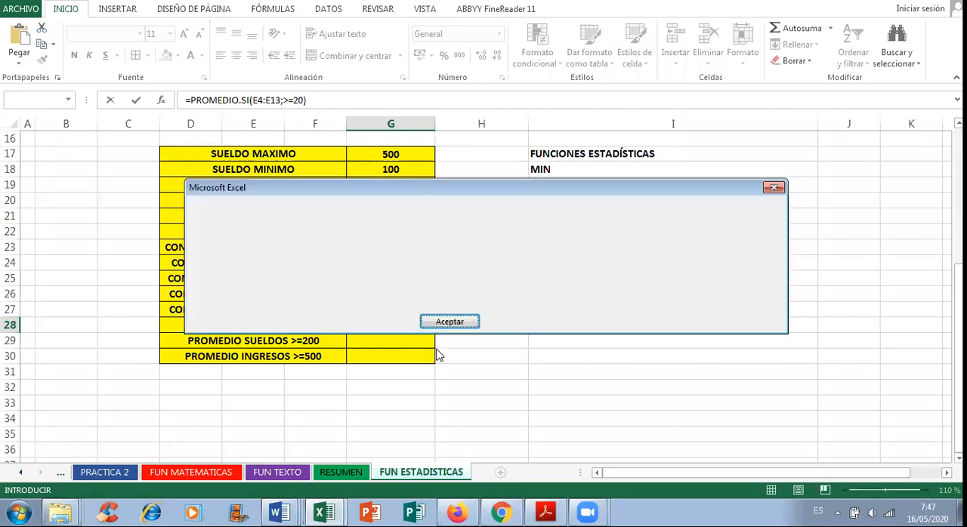
left_click(460, 322)
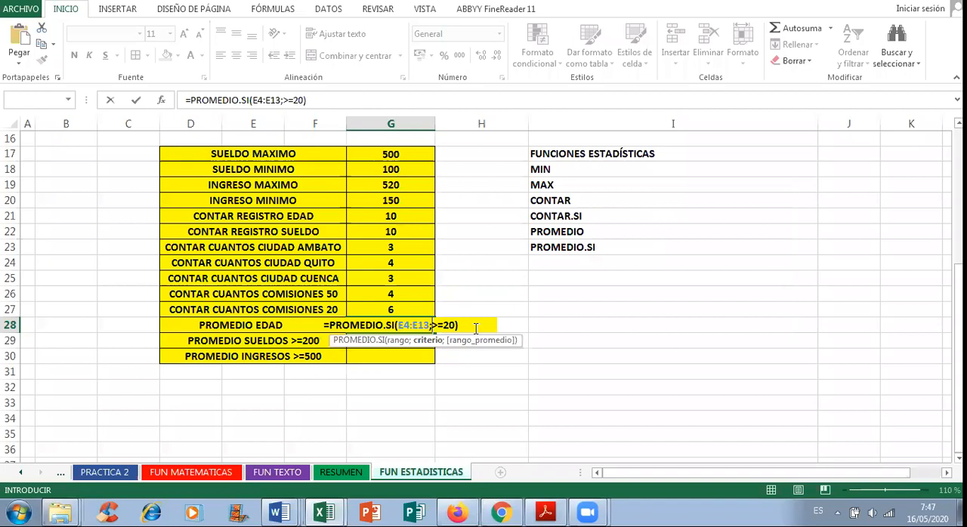
key("ctrl+z")
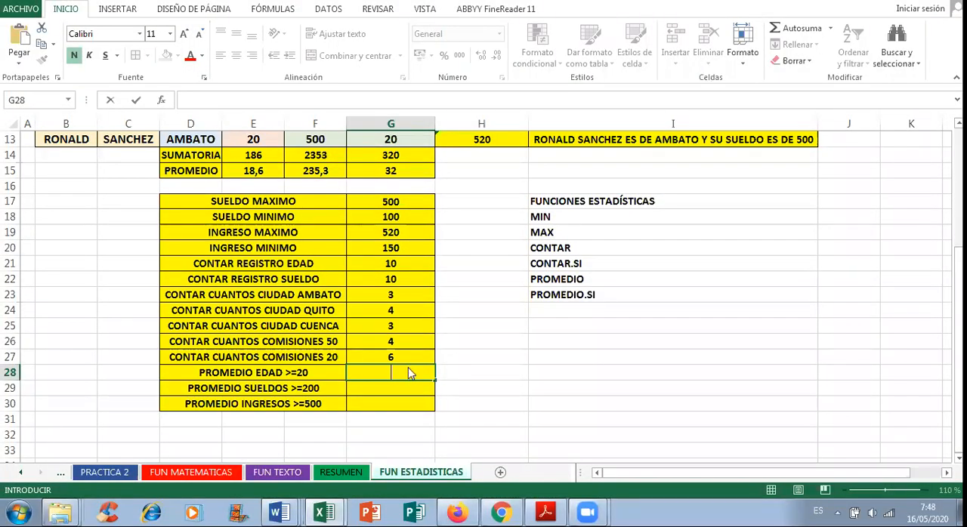
Step: Write the PROMEDIO.SI formula in G28 again from the beginning, with the EDAD cells E4:E13 as its range
type("=PROMEDIO.SI(")
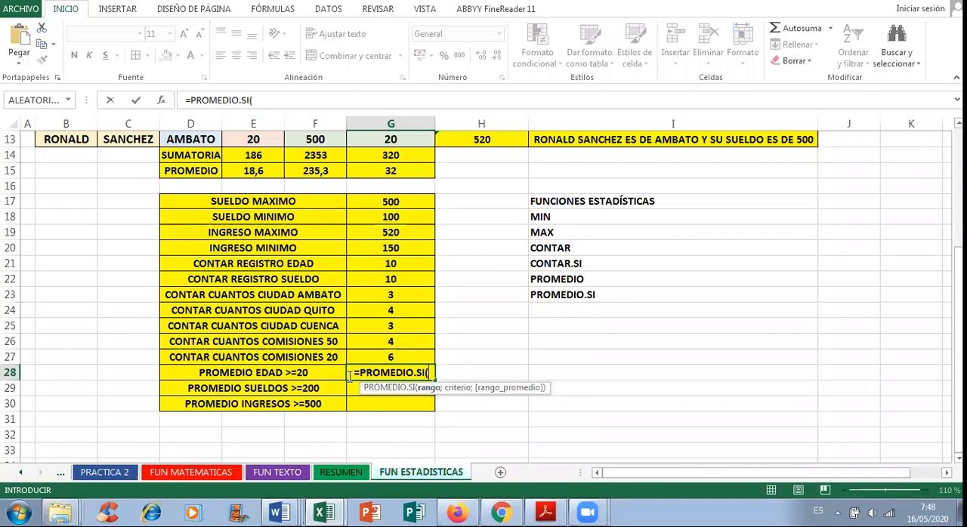
scroll(409, 347, "up", 4)
left_click_drag(265, 225, 256, 377)
scroll(680, 369, "down", 5)
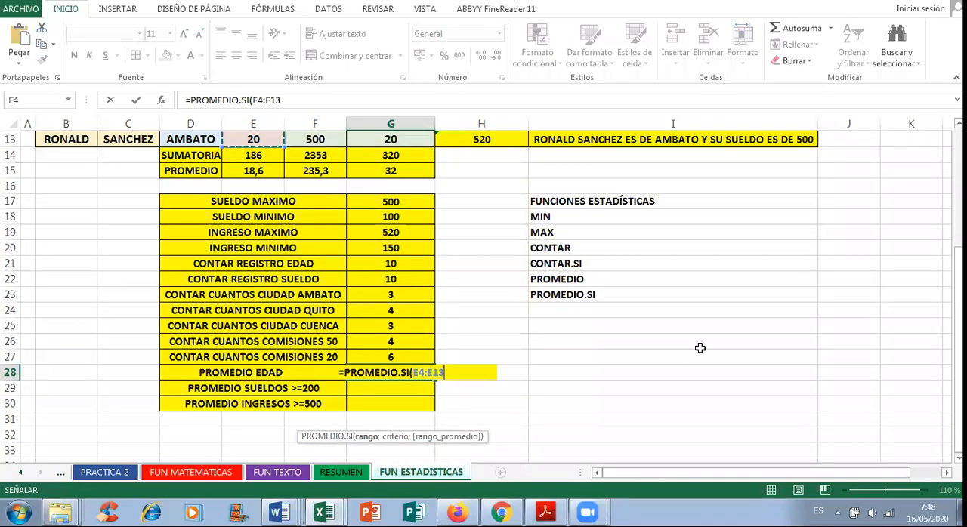
Step: Complete the G28 formula with the quoted criterion ">=20" so it reads =PROMEDIO.SI(E4:E13;">=20")
type(";")
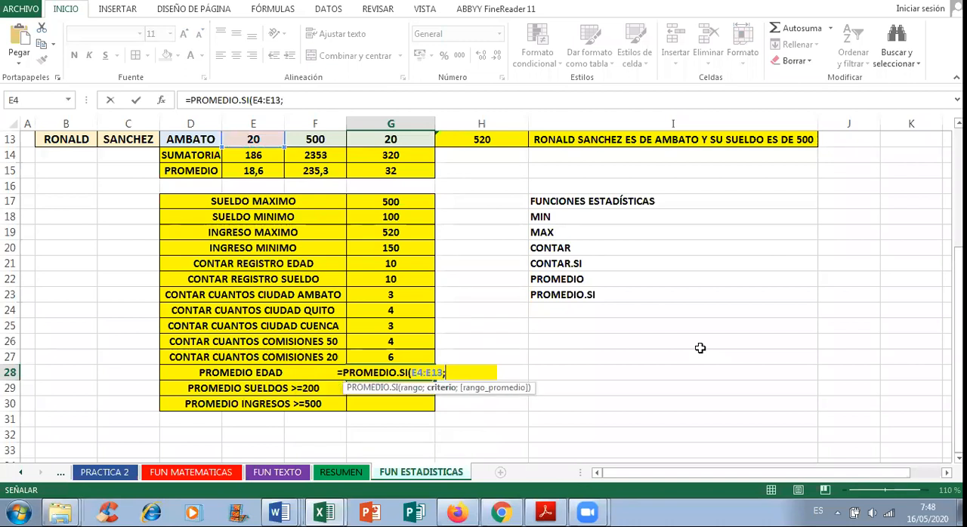
type("\"")
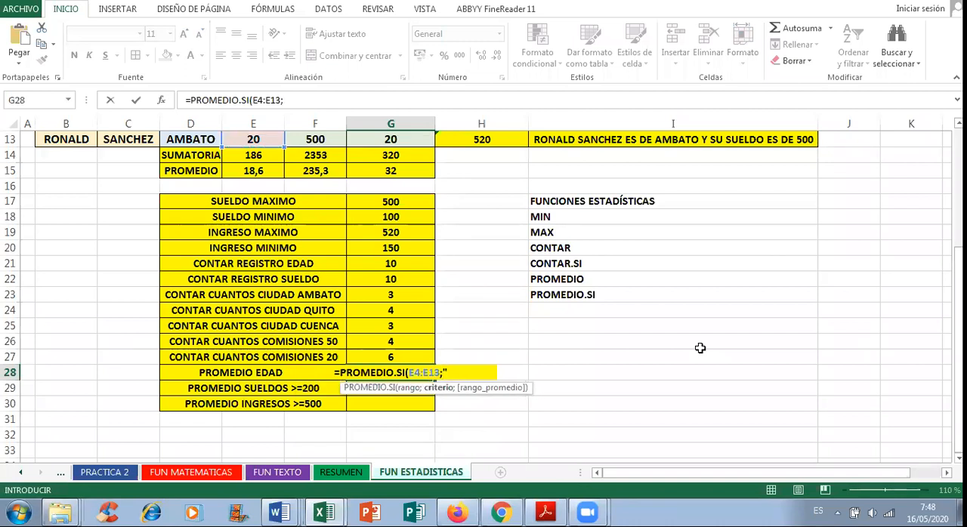
type(">=")
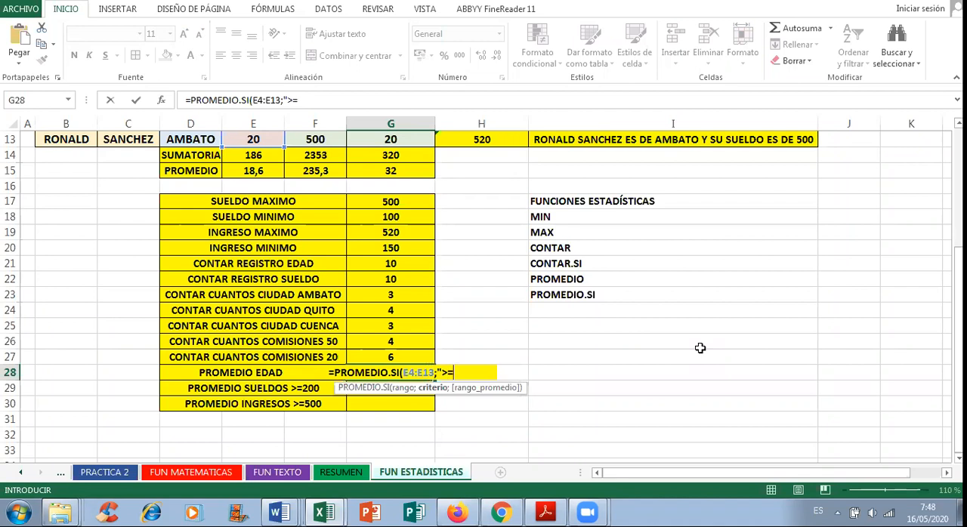
type("20\"")
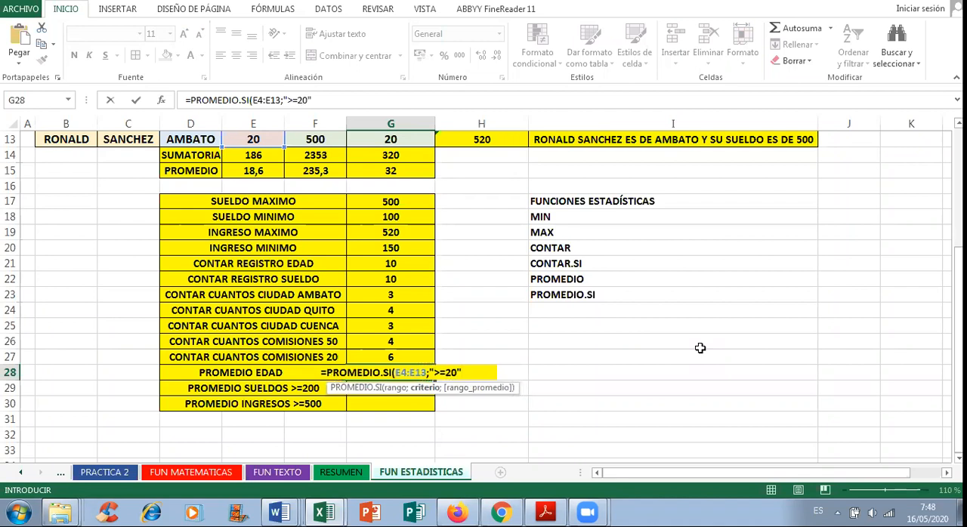
type(")")
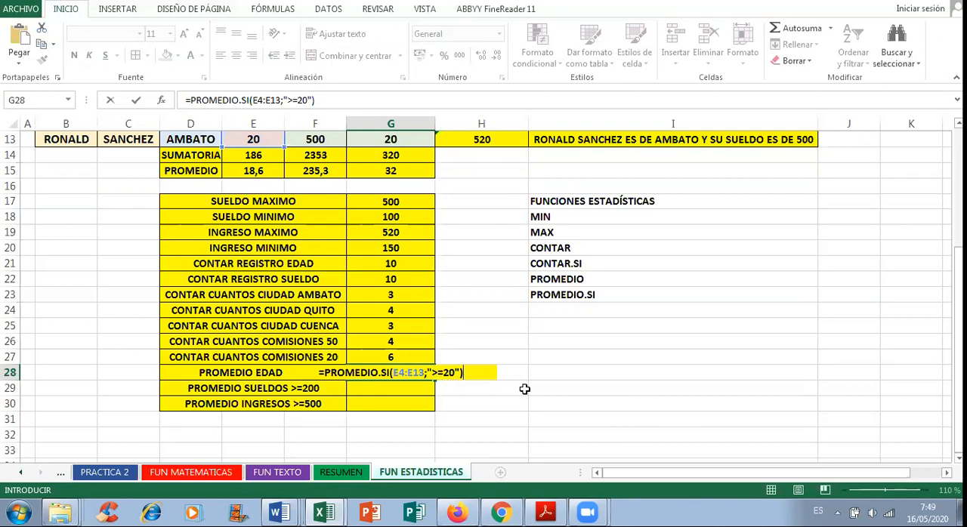
key("Return")
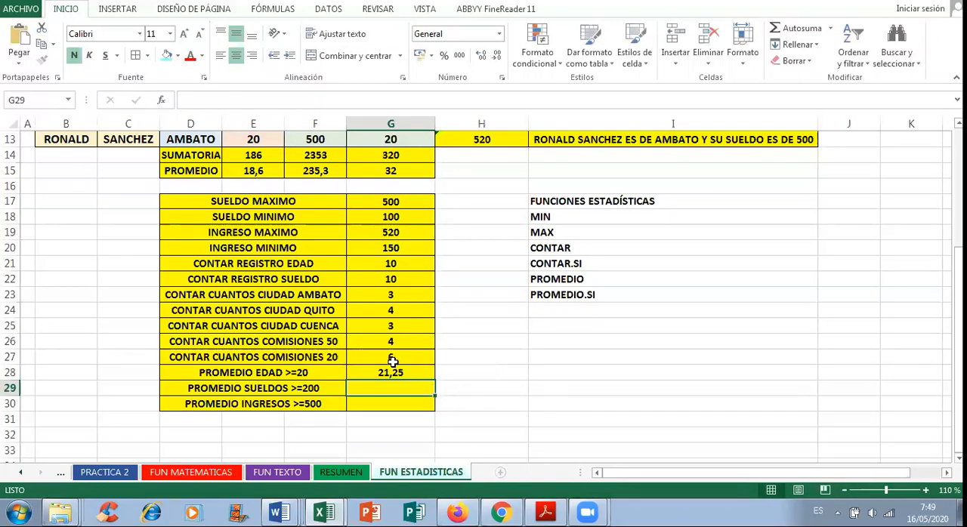
Step: Review the EDAD column E4:E13 to check which ages meet the >=20 condition used in the G28 average
scroll(386, 359, "up", 4)
left_click_drag(253, 232, 258, 368)
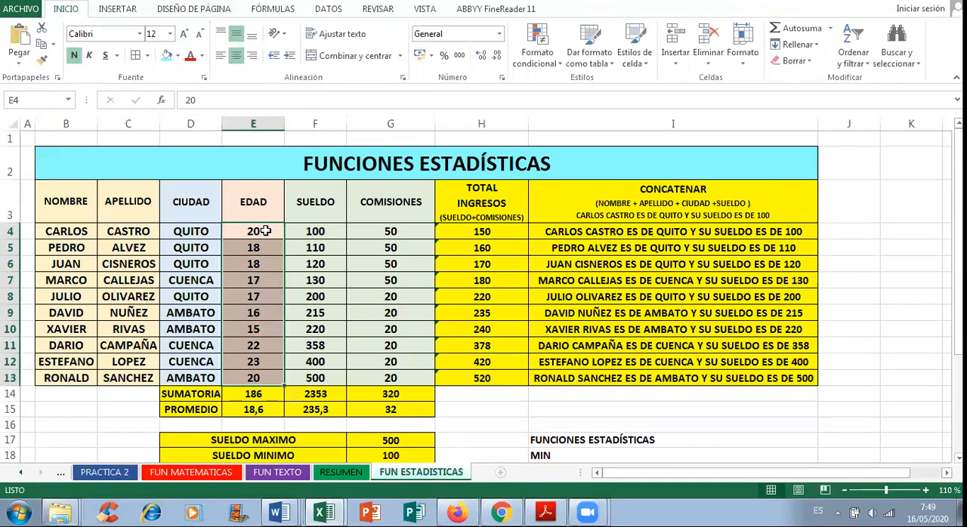
left_click(266, 345)
left_click(262, 361)
left_click(262, 378)
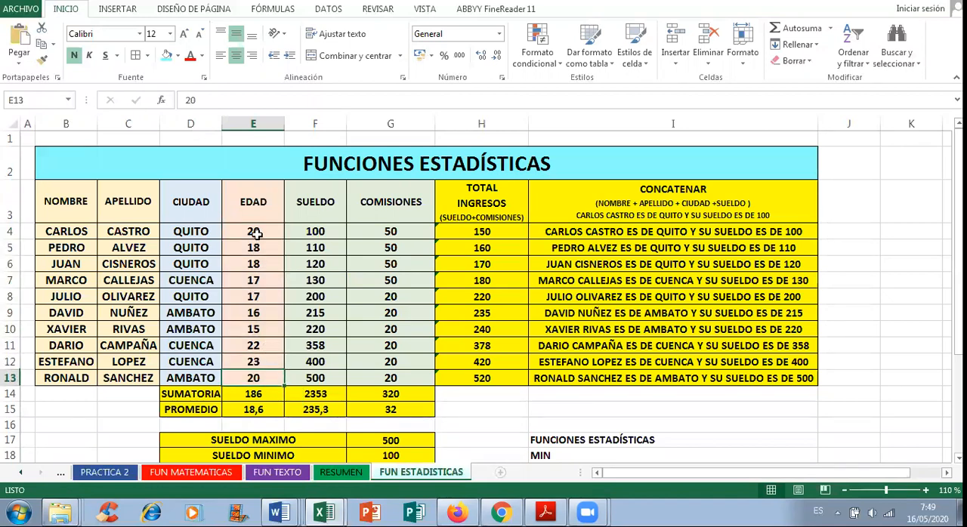
scroll(287, 317, "down", 3)
scroll(410, 410, "down", 1)
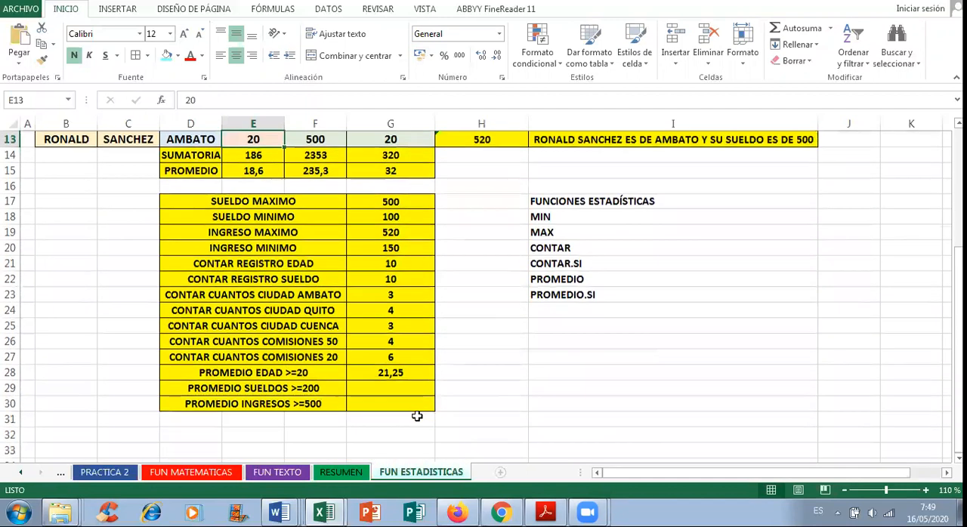
Step: Begin a PROMEDIO.SI formula in G29 beside PROMEDIO SUELDOS >=200, using the SUELDO cells F4:F13 as its range
left_click(402, 384)
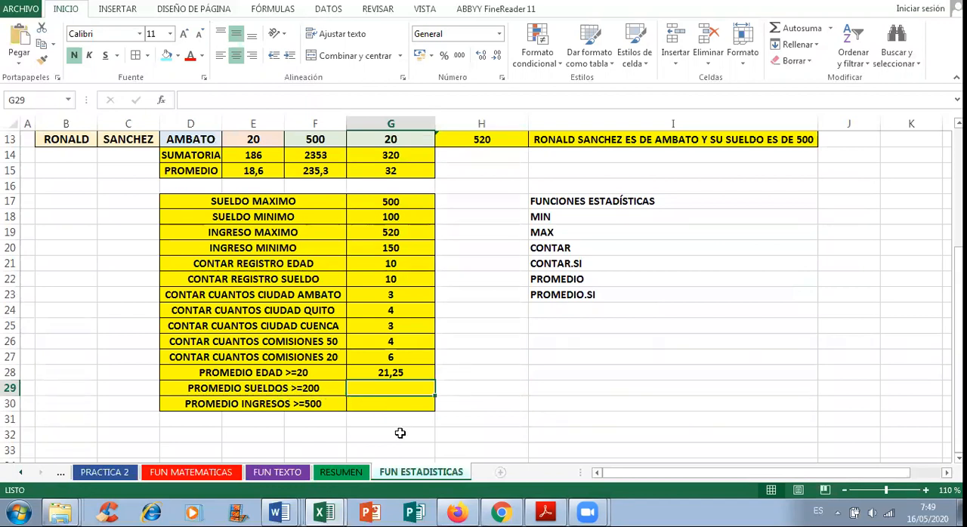
type("=PROMEDIO")
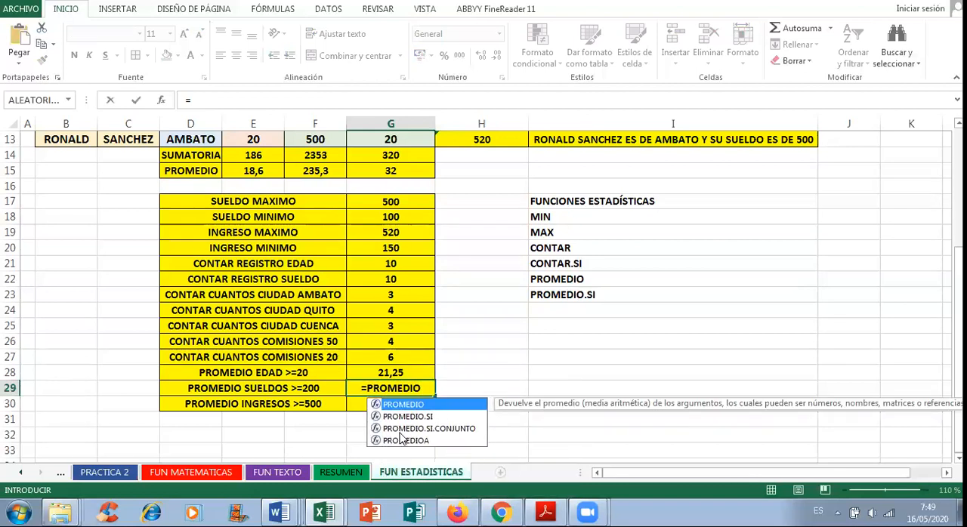
type(".SI(")
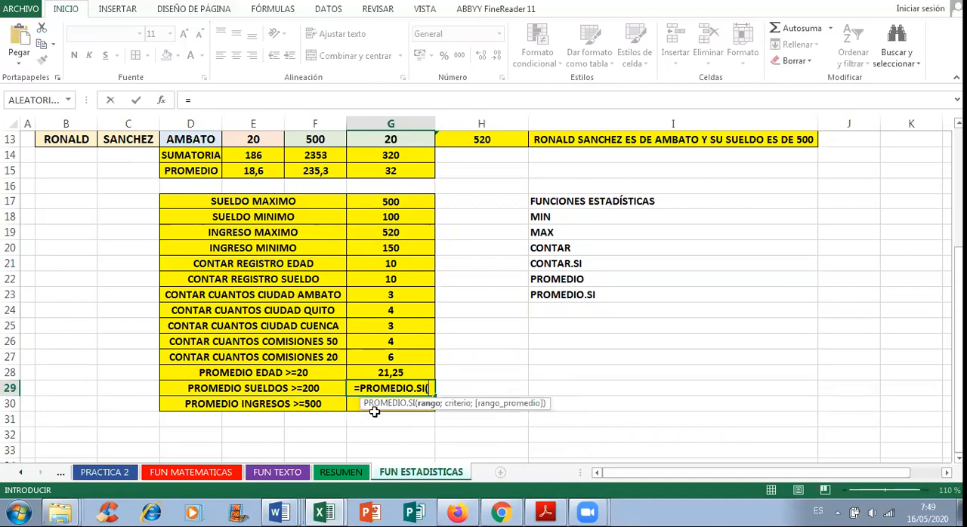
scroll(491, 394, "up", 4)
scroll(509, 357, "up", 1)
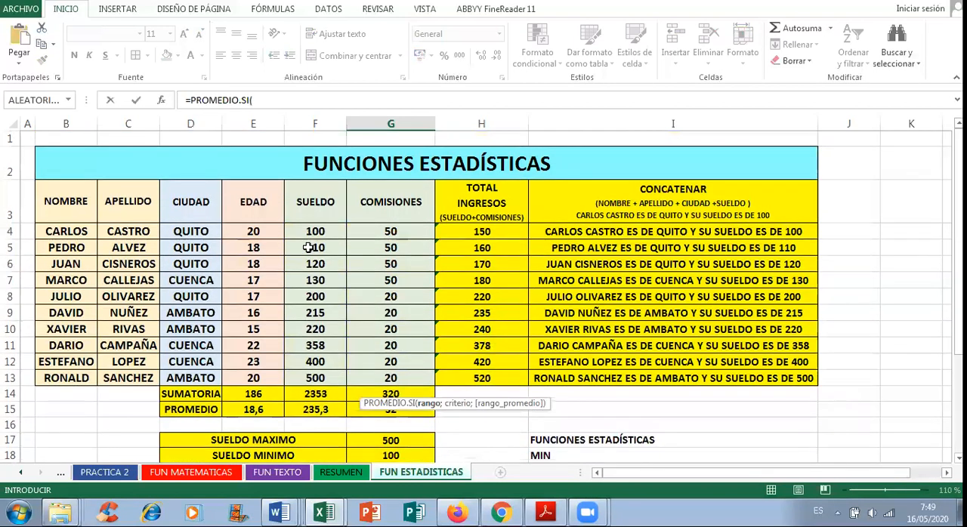
left_click_drag(315, 231, 321, 379)
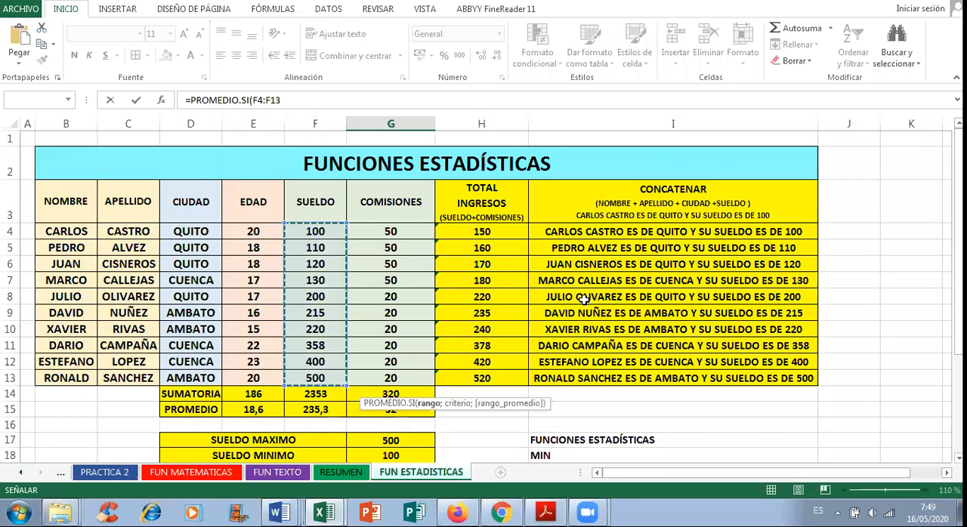
scroll(594, 325, "down", 4)
Step: Complete the G29 formula with the quoted criterion ">=200" so it reads =PROMEDIO.SI(F4:F13;">=200")
type(";")
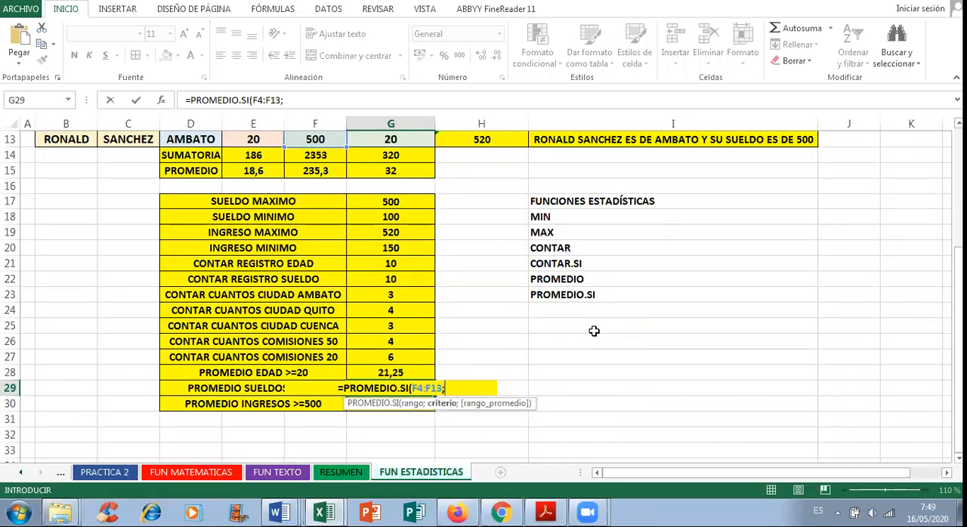
type("\"")
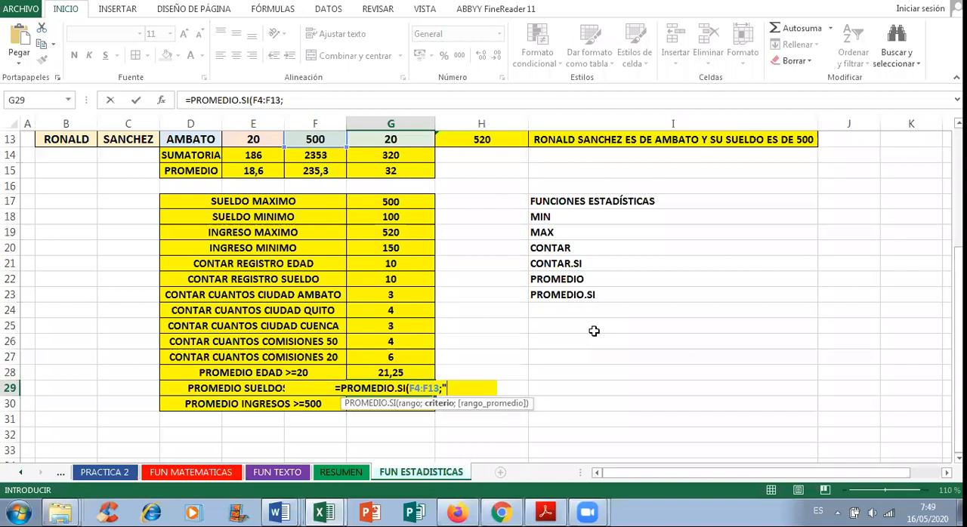
type(">=")
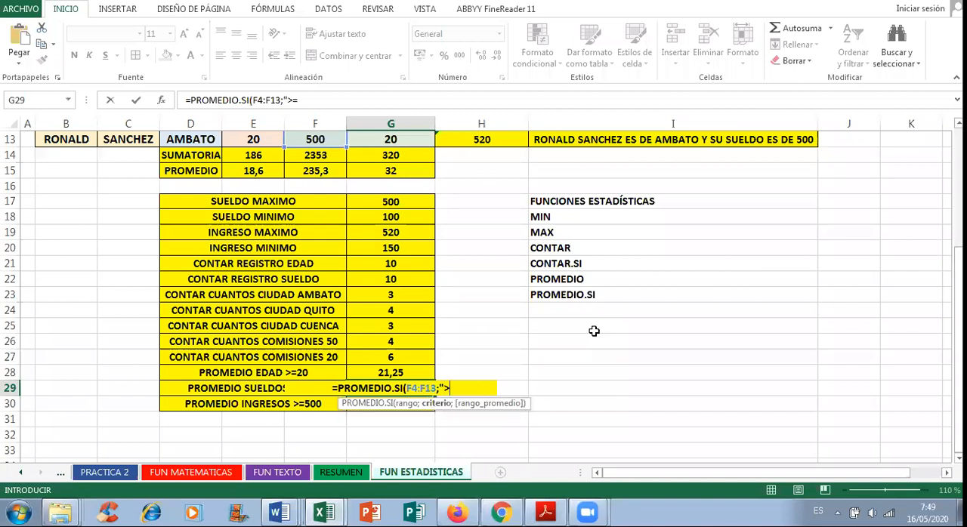
type("200\")")
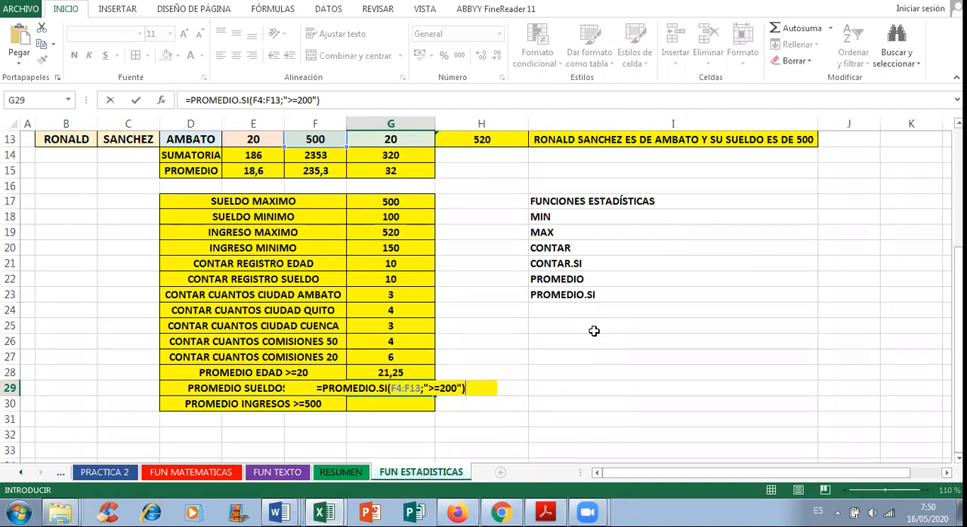
key("Return")
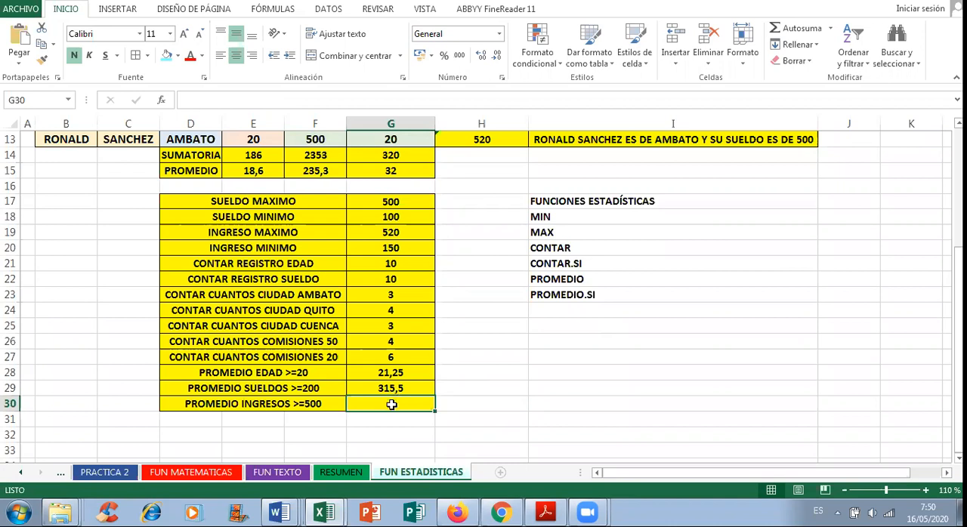
Step: Begin a PROMEDIO.SI formula in G30 beside PROMEDIO INGRESOS >=500, using the TOTAL INGRESOS cells H4:H13 as its range
type("=PROMEDIO.SI(")
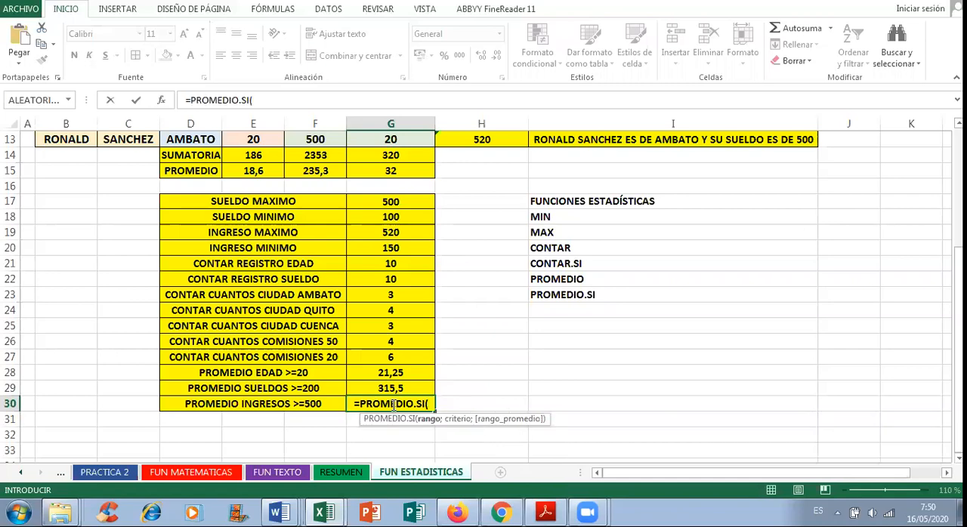
scroll(461, 395, "up", 4)
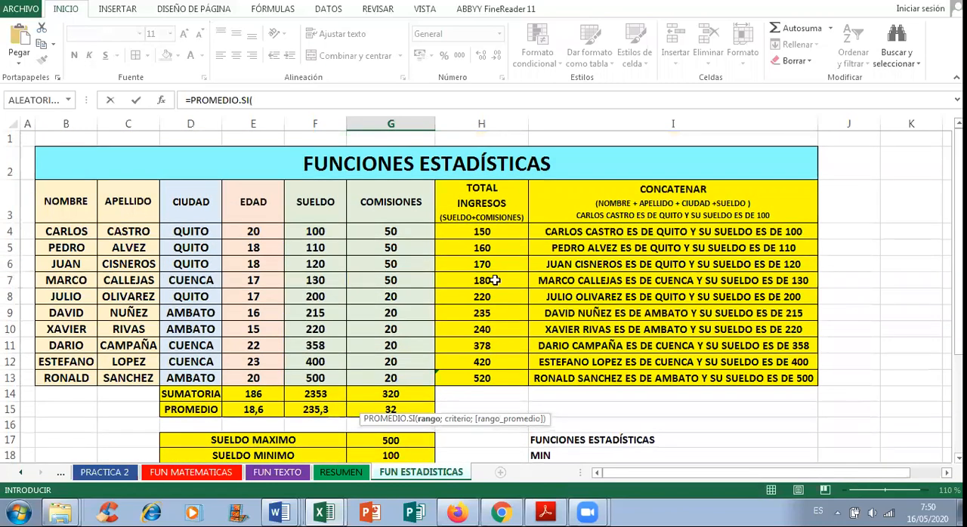
left_click_drag(477, 234, 477, 379)
scroll(571, 355, "down", 5)
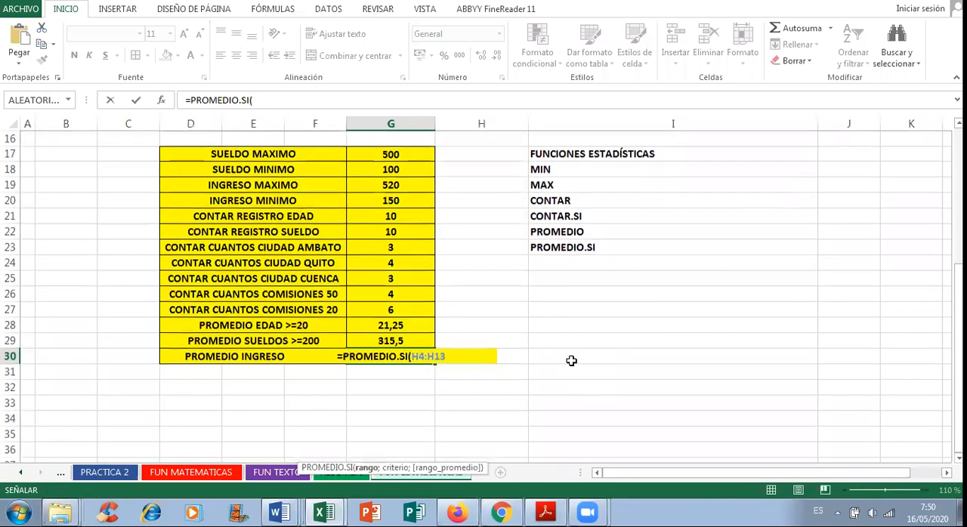
Step: Complete the G30 formula with the quoted criterion ">=500" so it reads =PROMEDIO.SI(H4:H13;">=500")
type(";")
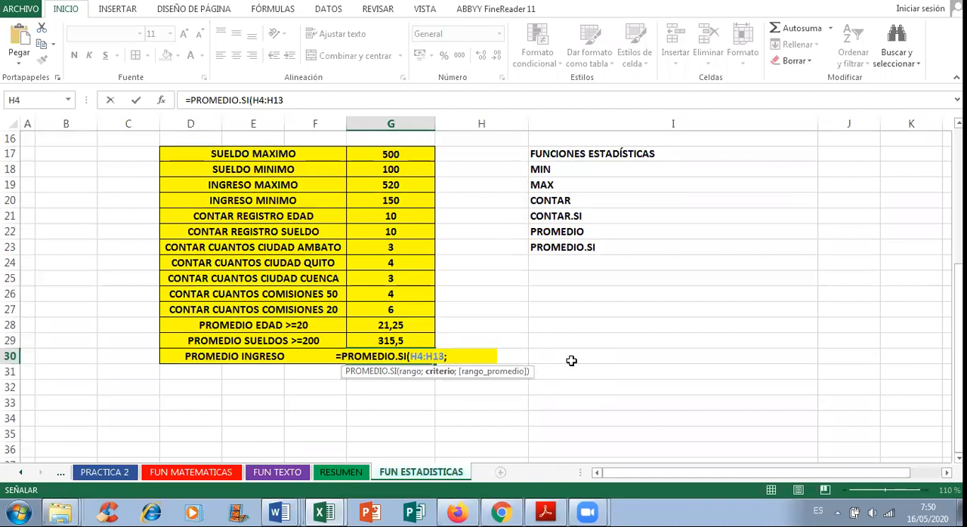
type("\"")
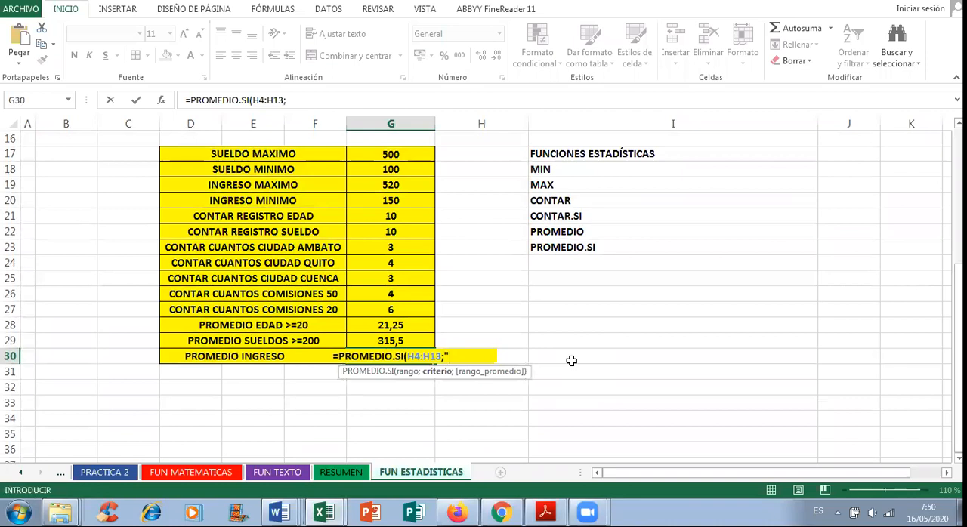
type(">=500\")")
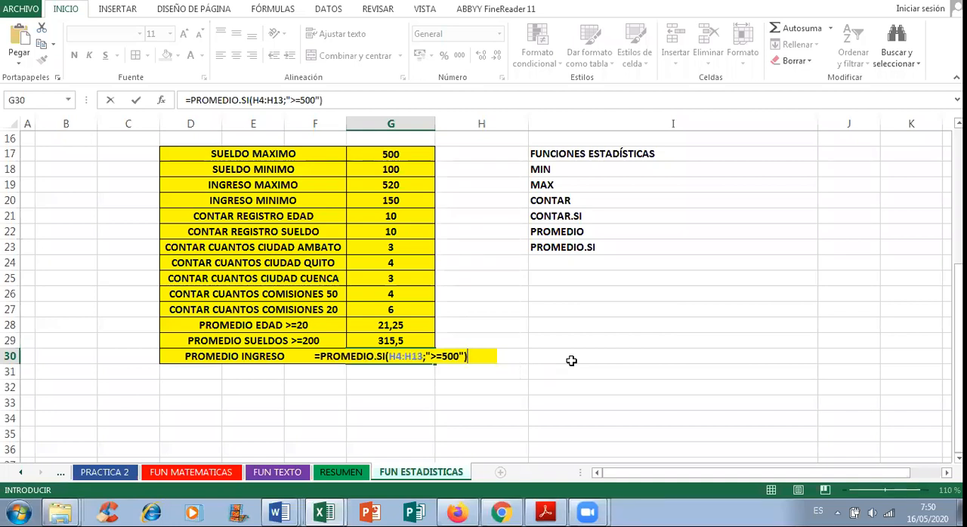
key("Return")
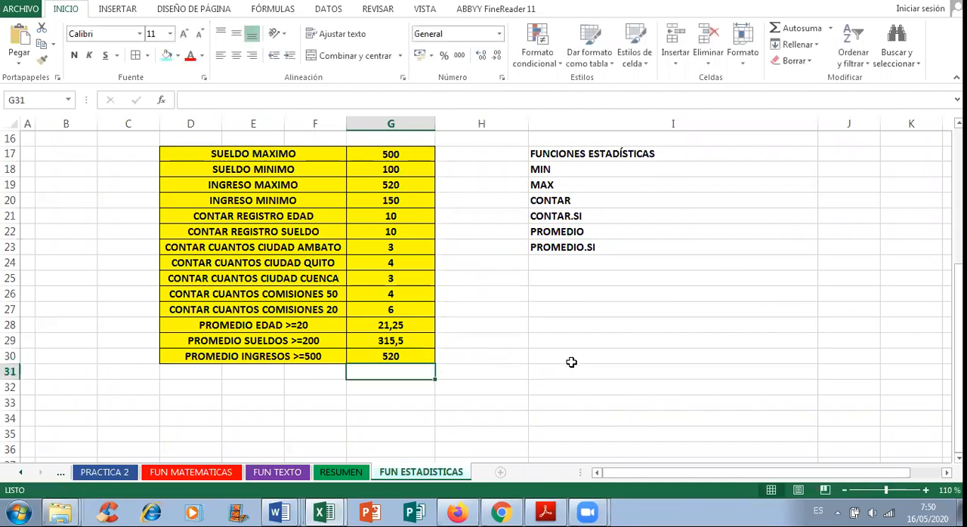